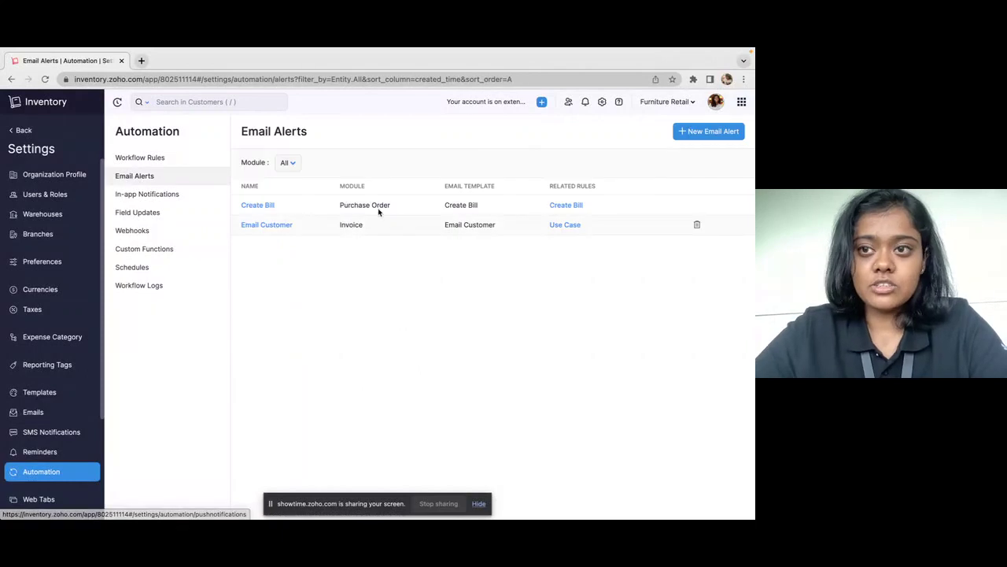
Start a new email alert named "To be packed" for the Sales Order module.
click(705, 132)
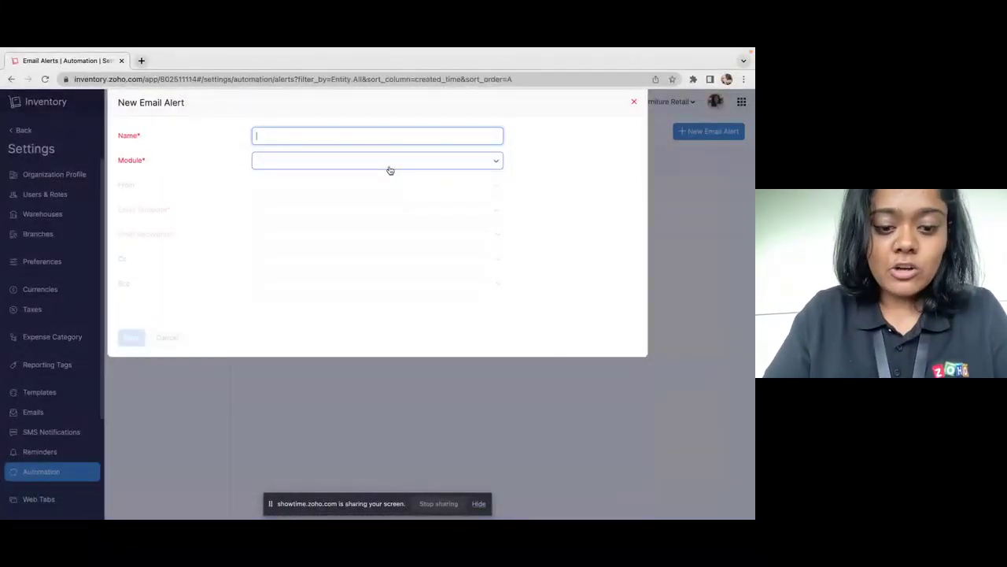
text(To be packed)
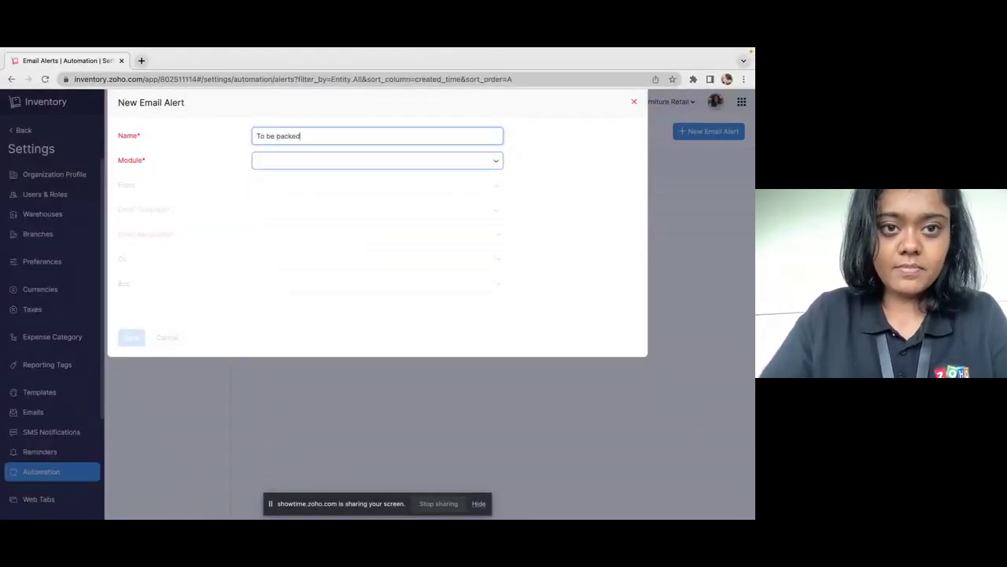
click(294, 164)
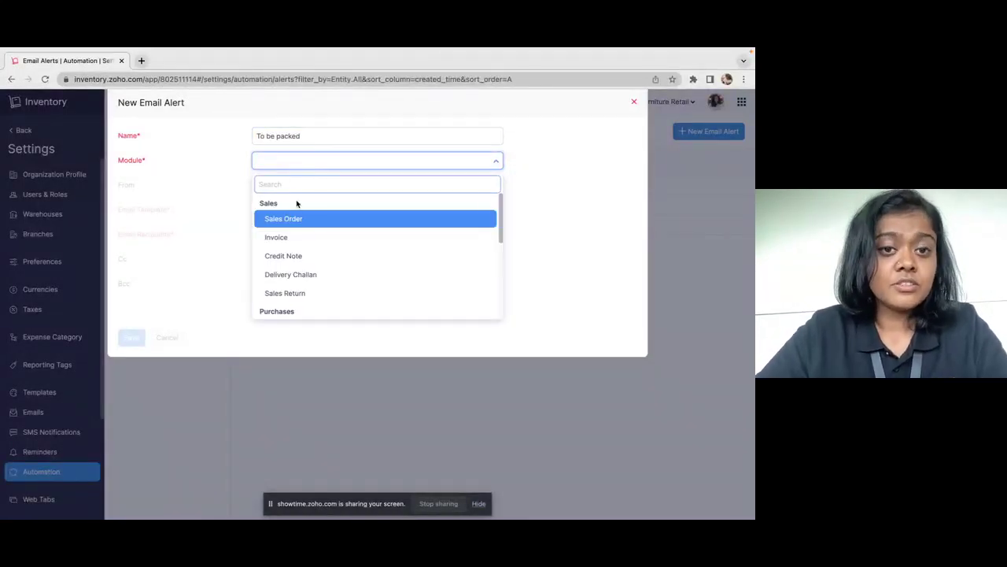
click(295, 220)
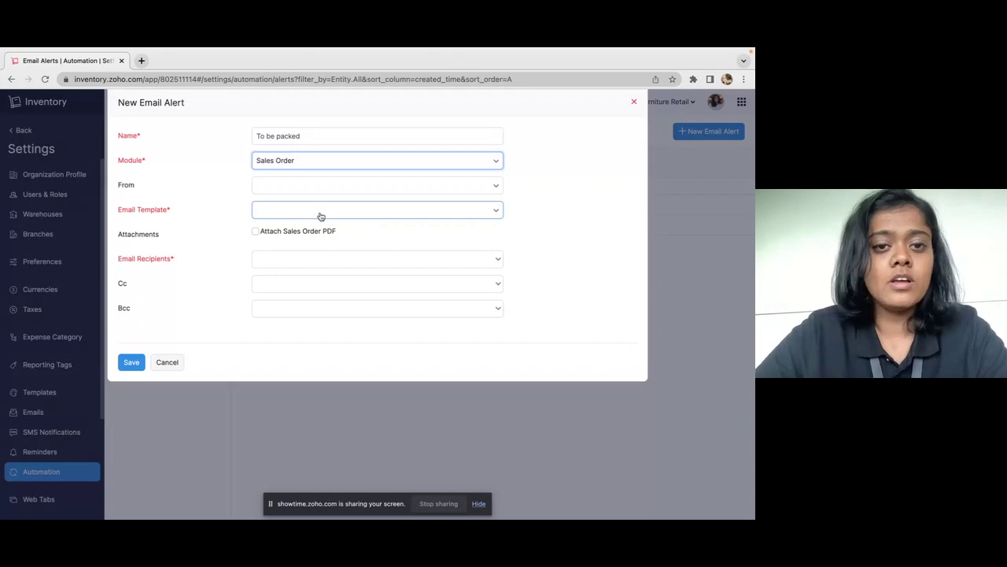
Add a new email template named "Packed" for the alert and choose the available sender address.
click(321, 216)
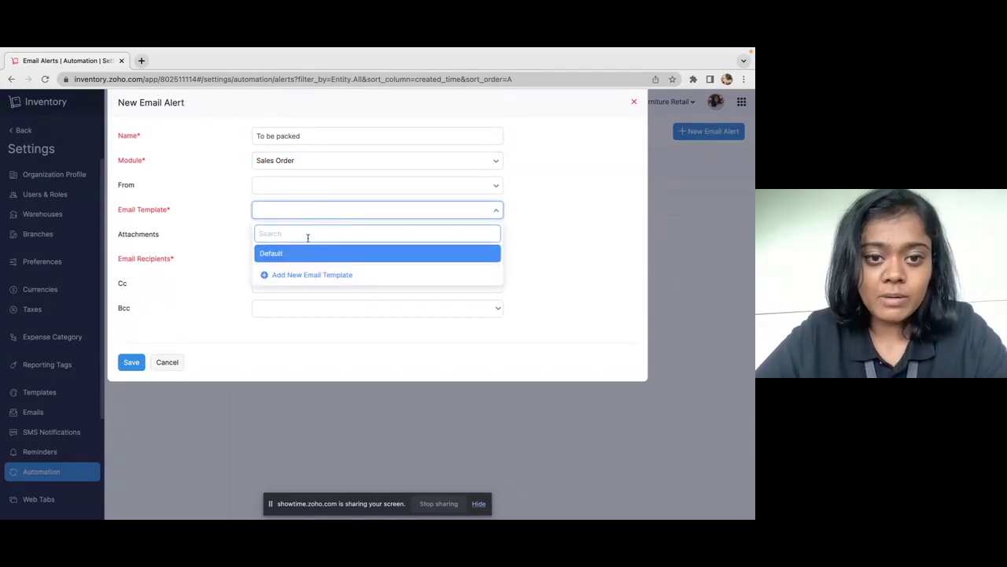
click(333, 275)
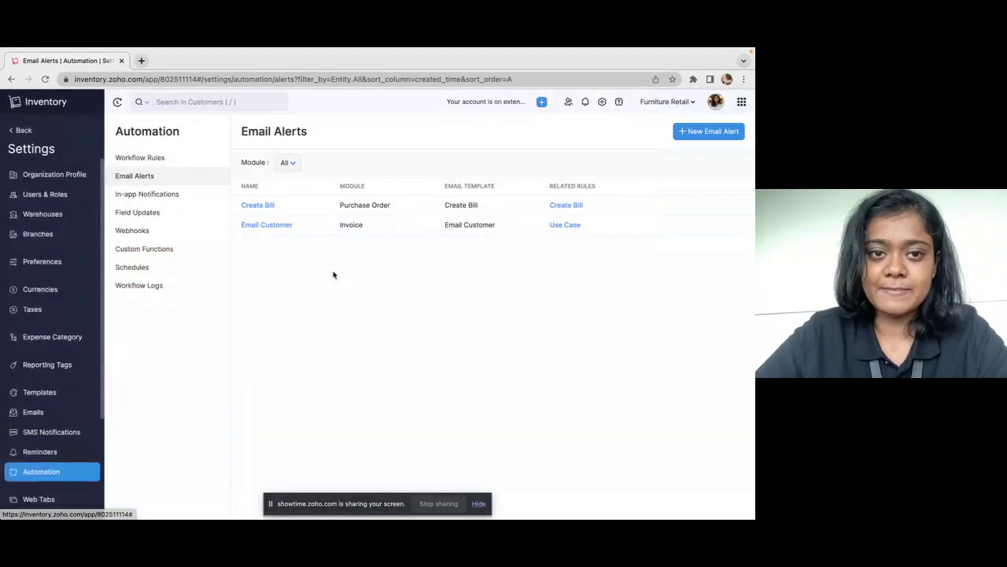
double_click(255, 136)
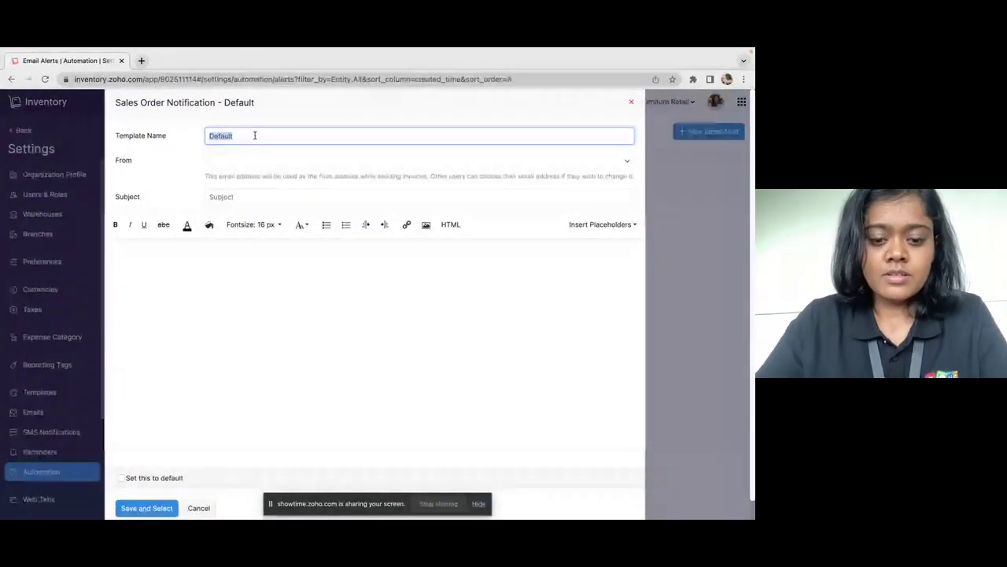
text(Packed)
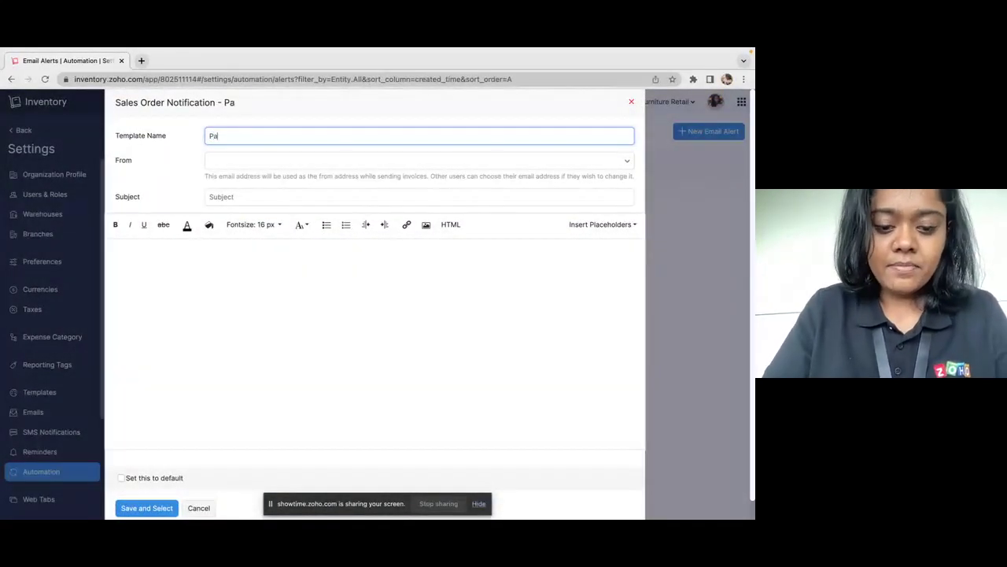
click(219, 162)
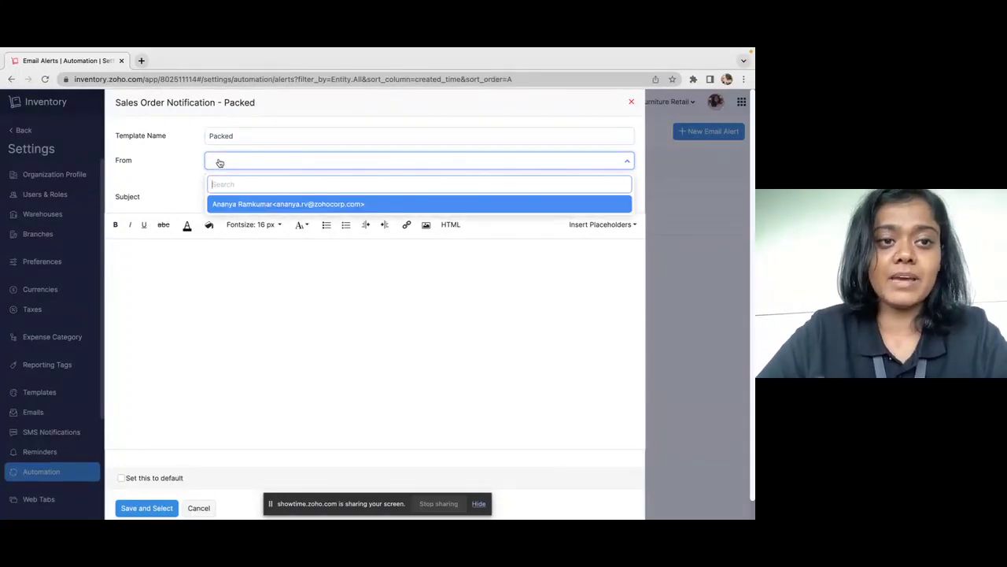
click(288, 206)
Set the template's subject to "Items needs to be packed".
click(237, 198)
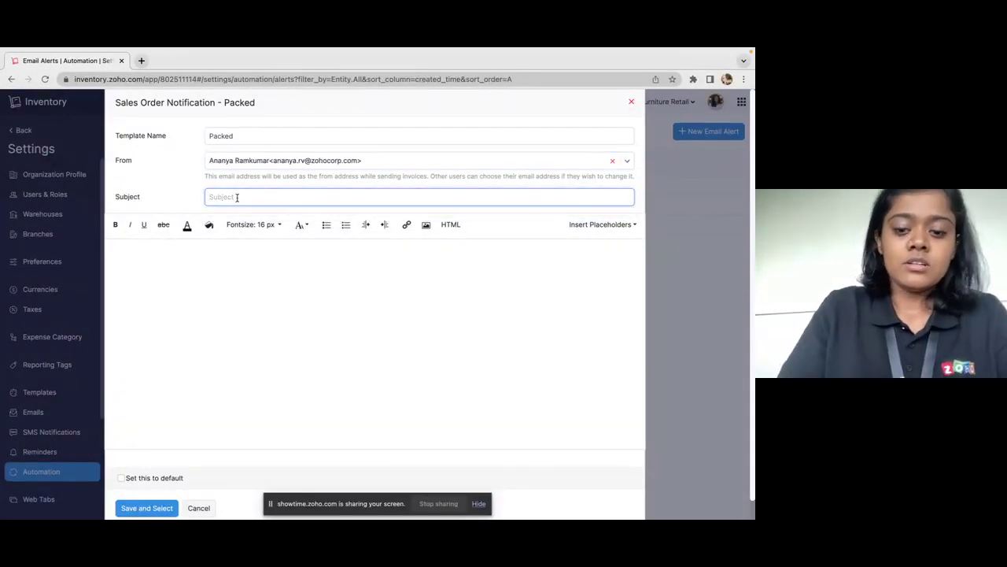
text(Item)
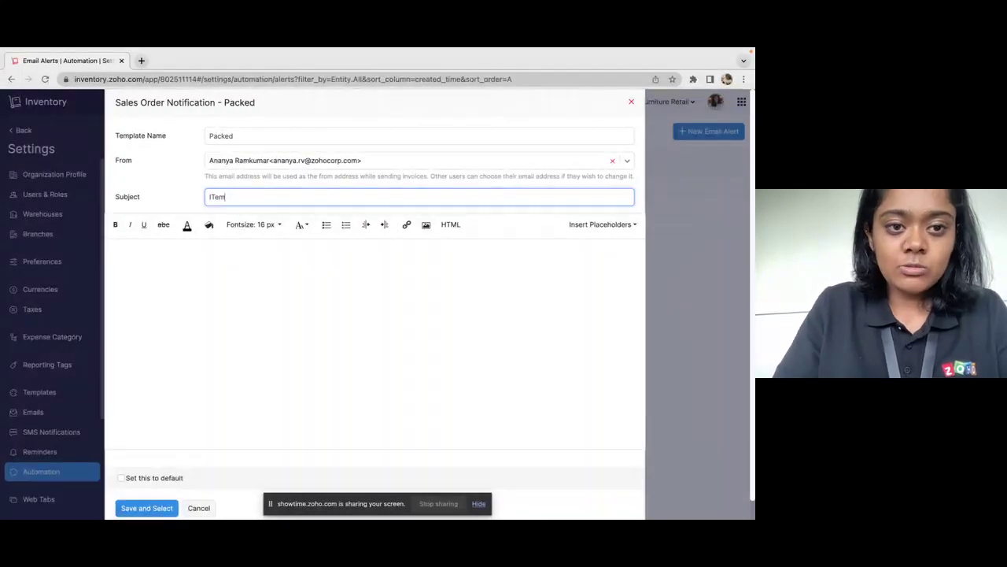
key(BackSpace)
key(BackSpace)
key(BackSpace)
text(tema)
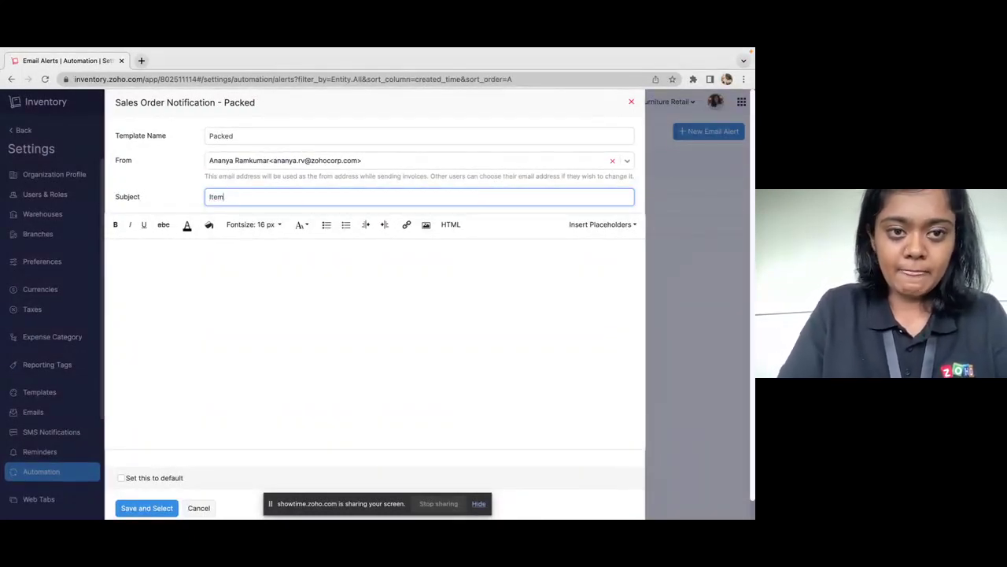
key(BackSpace)
text(s needs to)
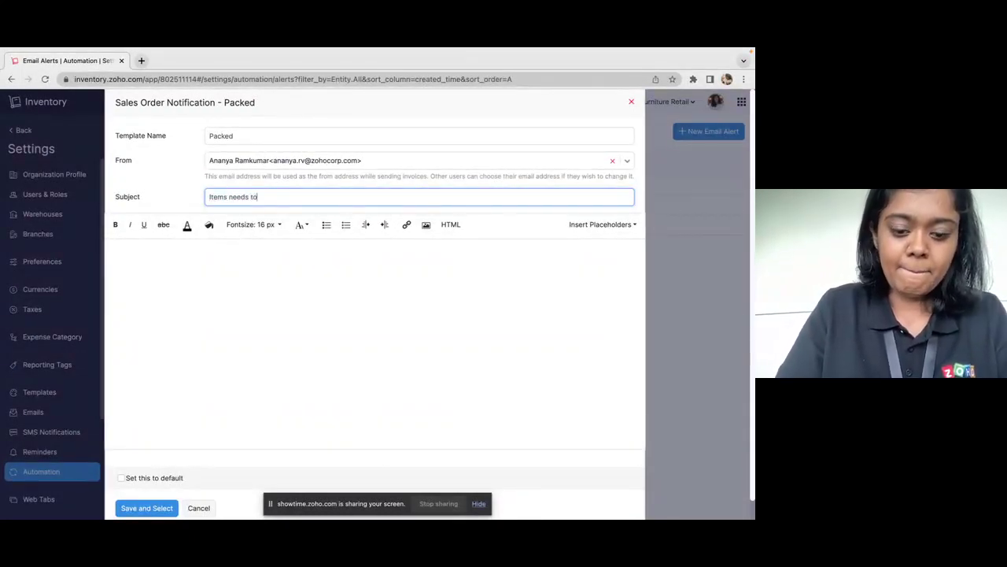
text( be packed)
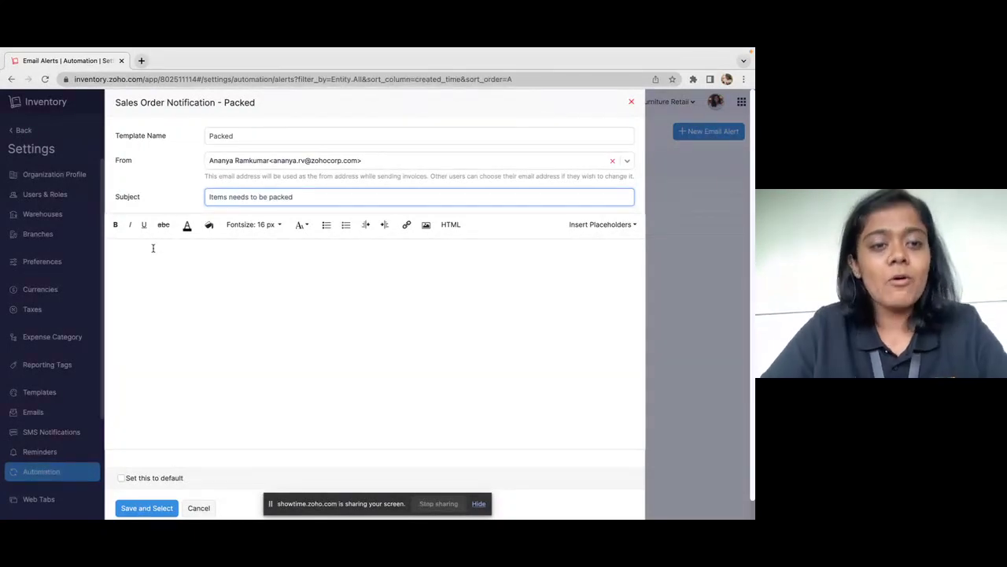
Begin the email body with "Team," and on a new line "The Sales order" followed by the Sales Order# placeholder.
click(154, 257)
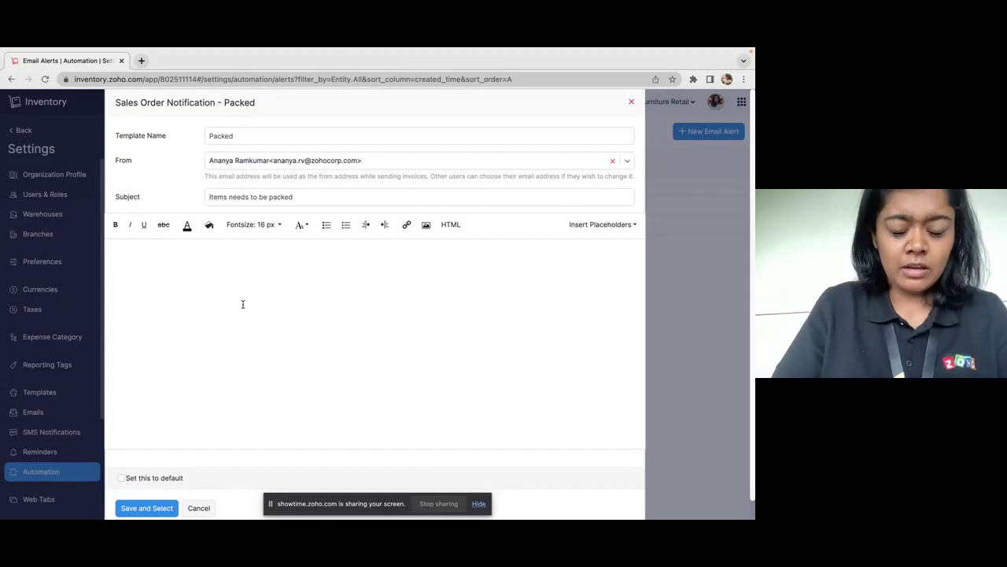
text(Team,)
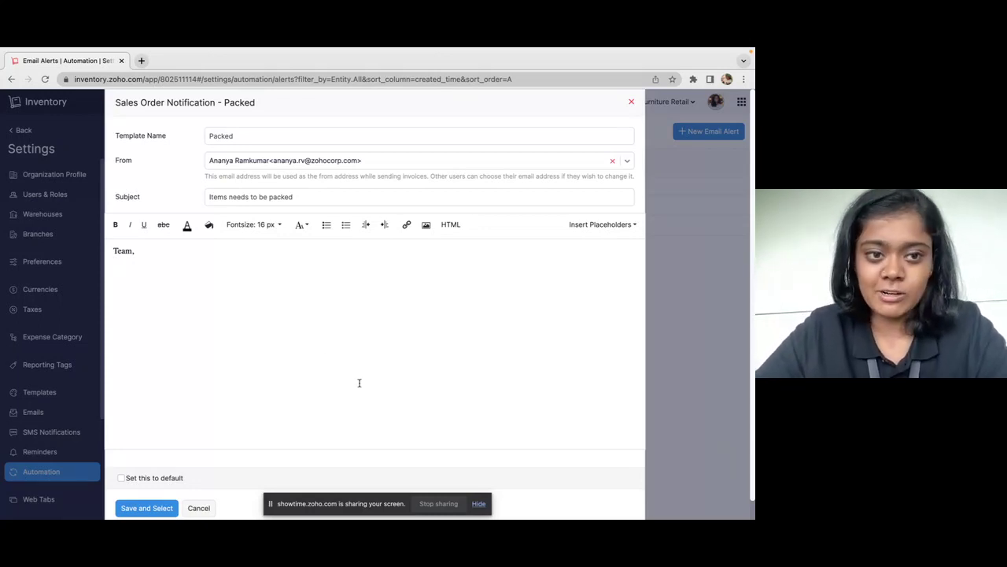
click(603, 224)
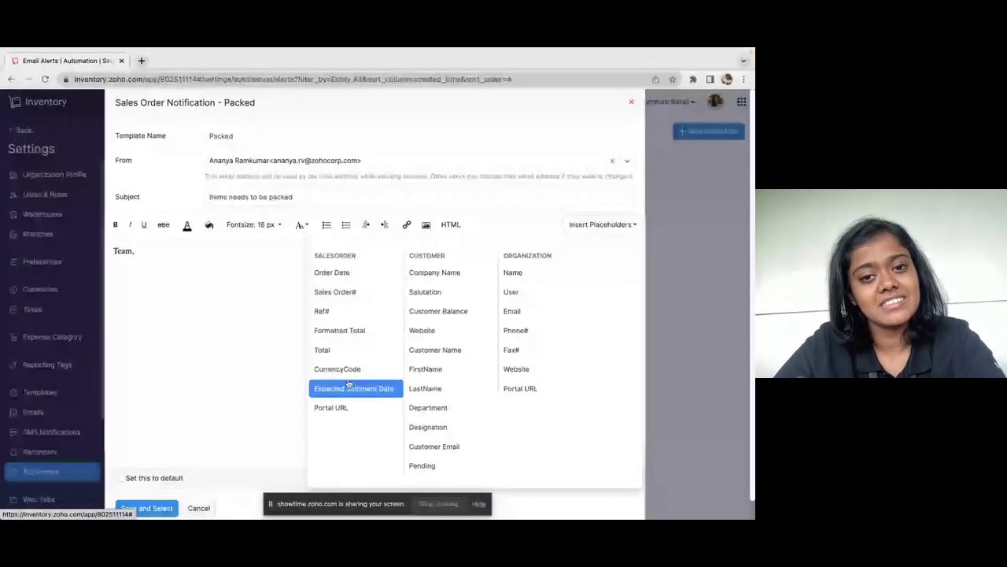
click(152, 274)
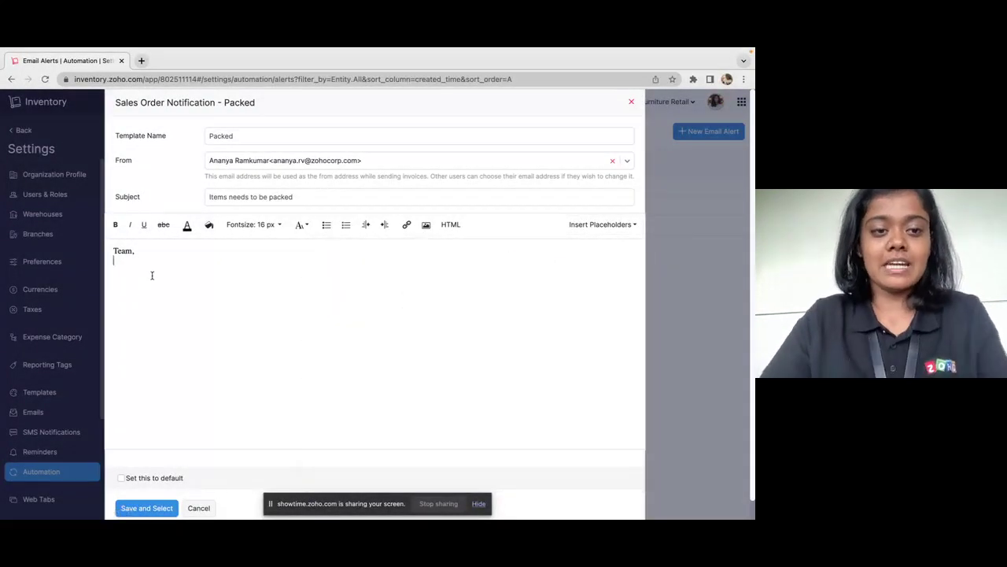
text(The )
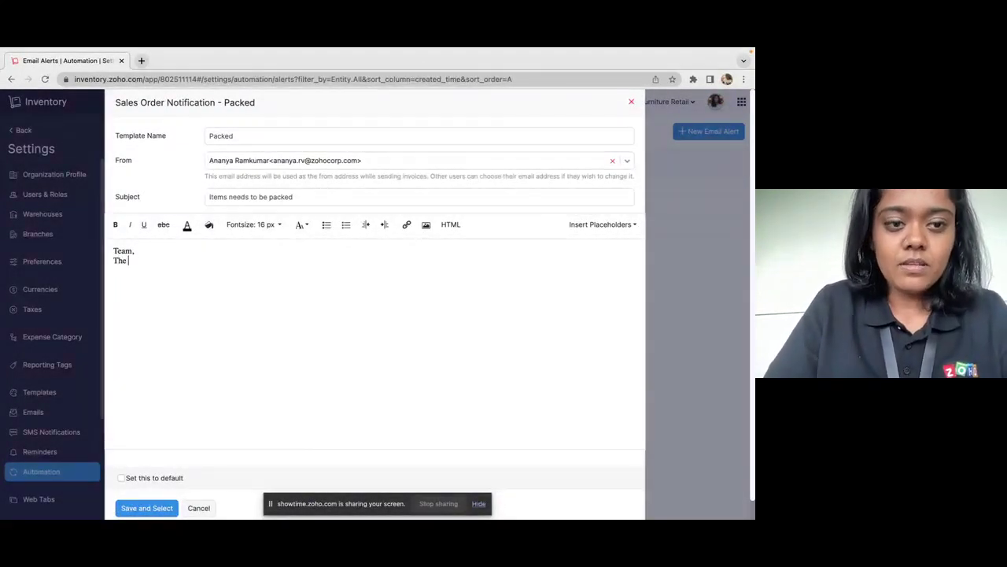
text(Sales)
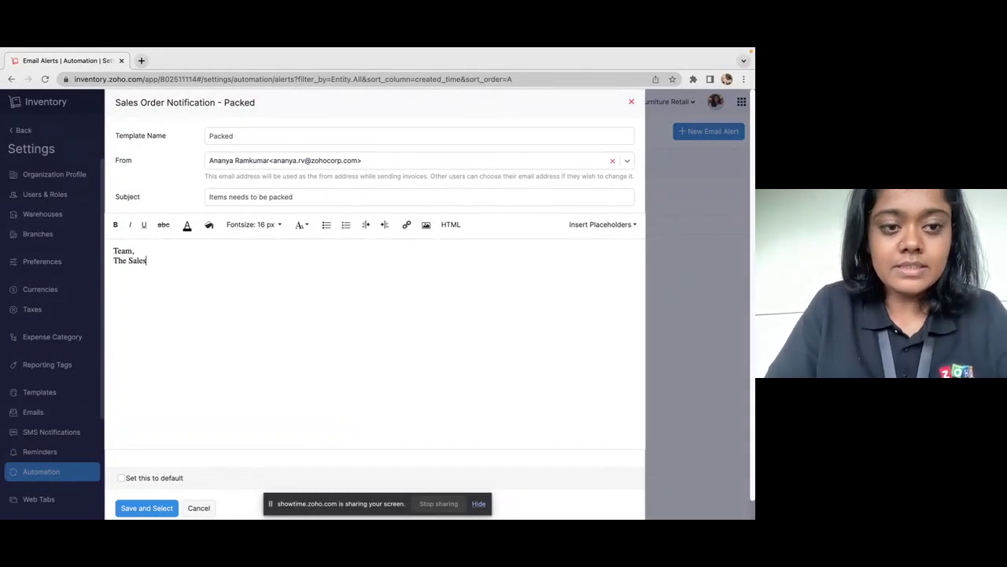
text( order)
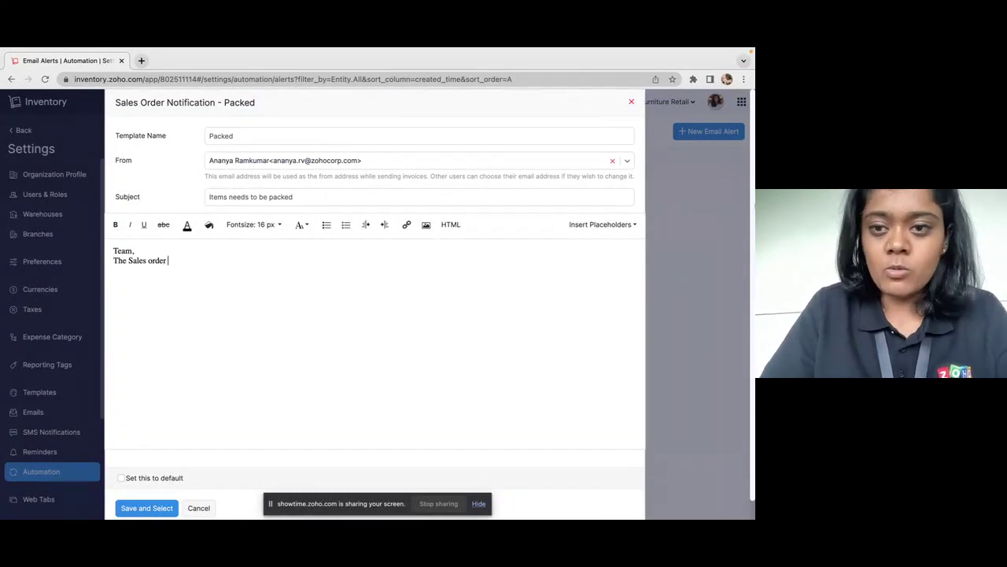
click(601, 225)
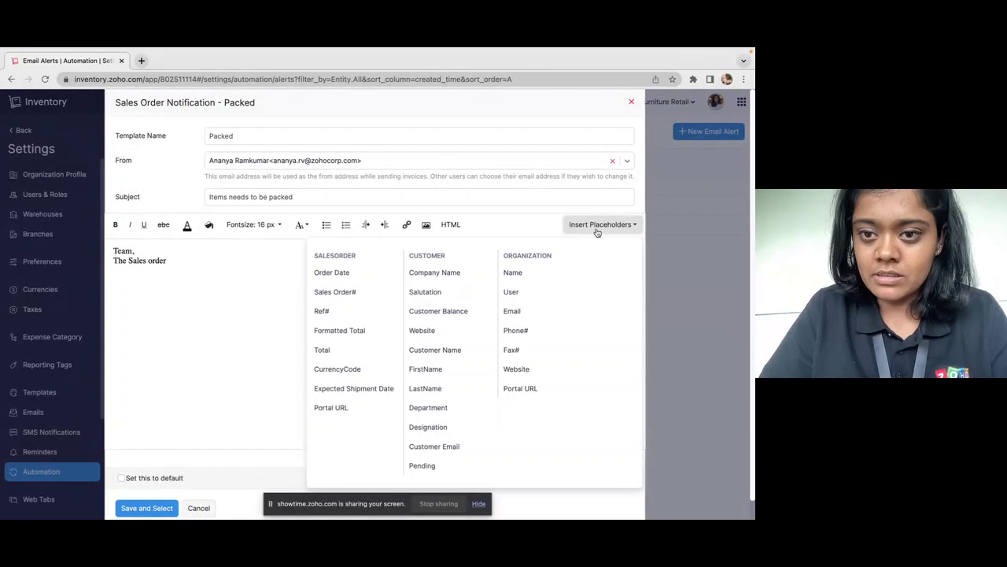
click(319, 292)
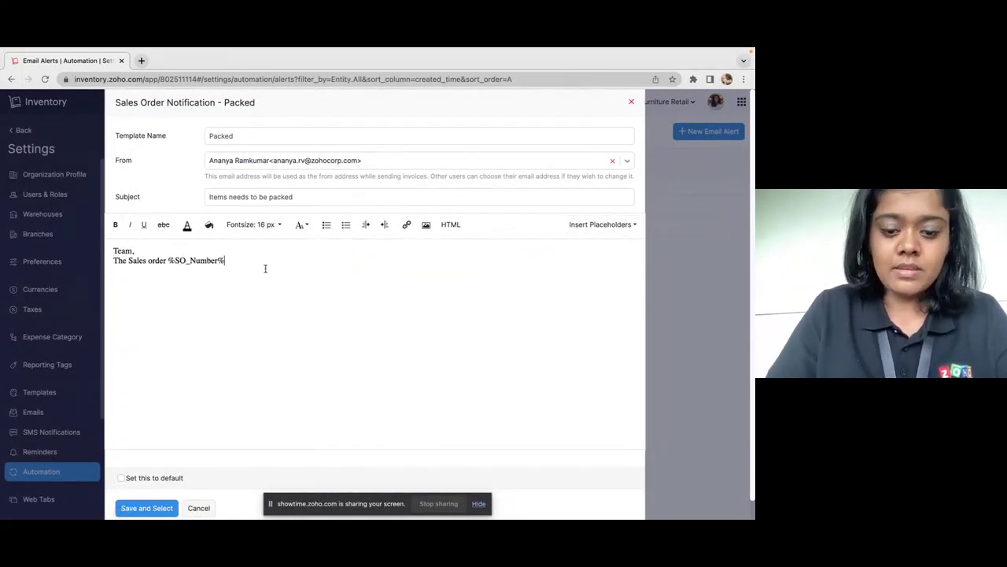
Complete the body sentence with "has been created and approved. Please proceed with packing." and save and select the template.
text(has been creat)
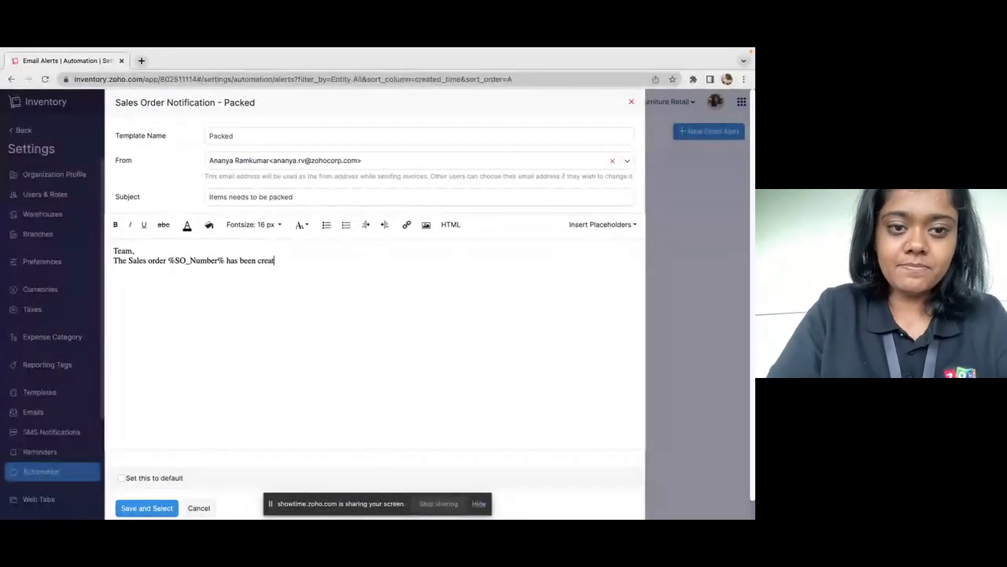
text(ed and appro)
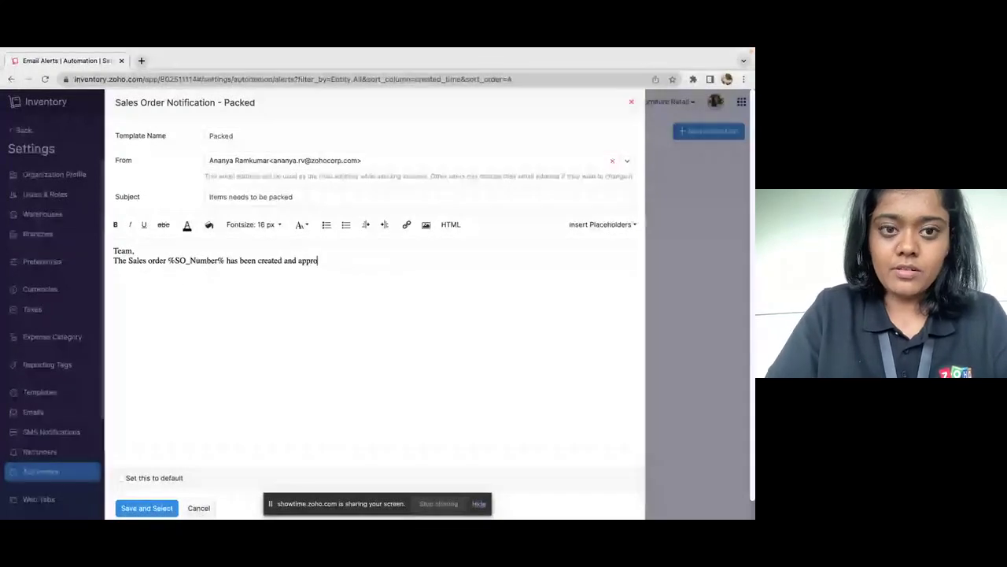
text(ved. Please)
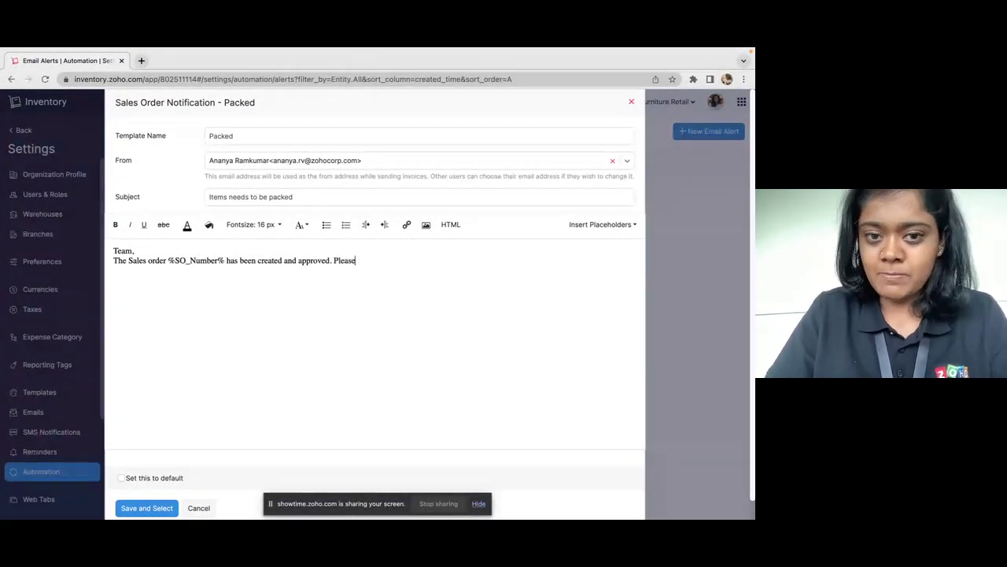
text( proceed wi)
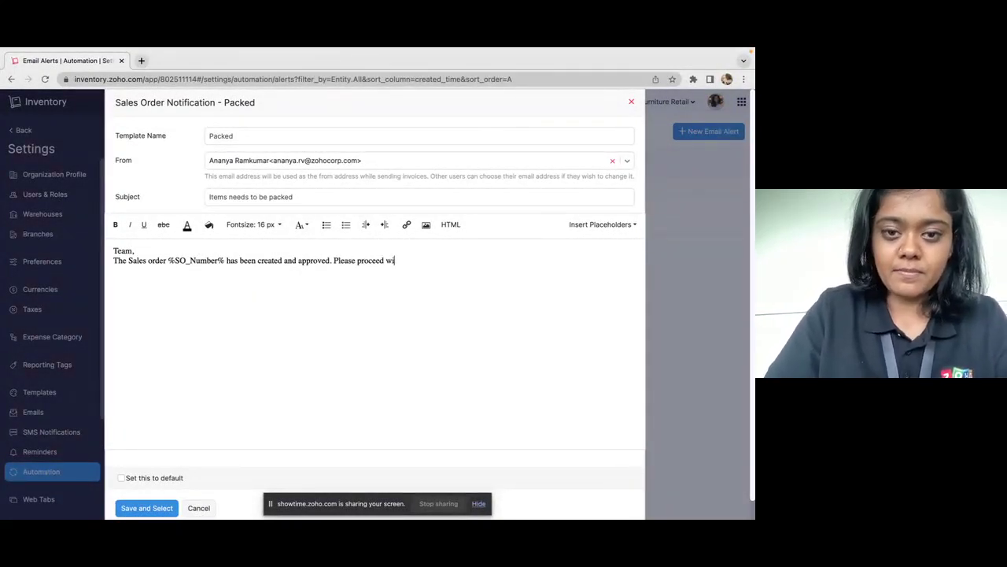
text(th packing)
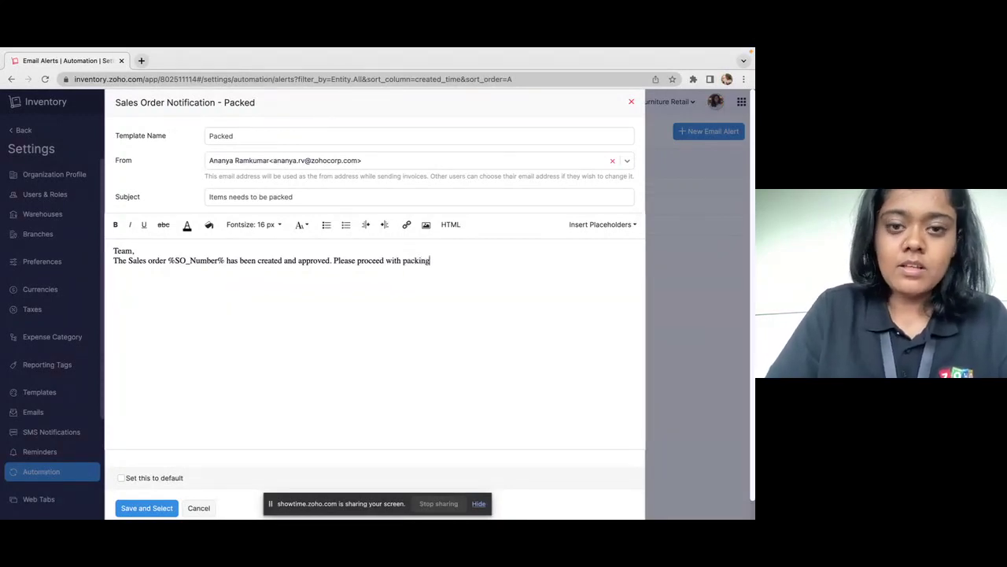
text(.)
scroll(328, 341, down, 1)
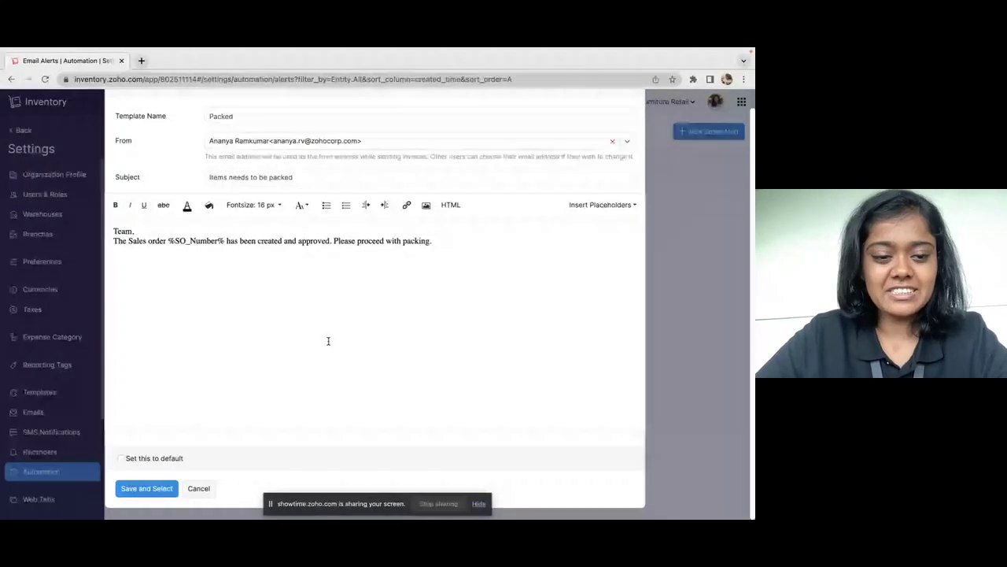
click(157, 488)
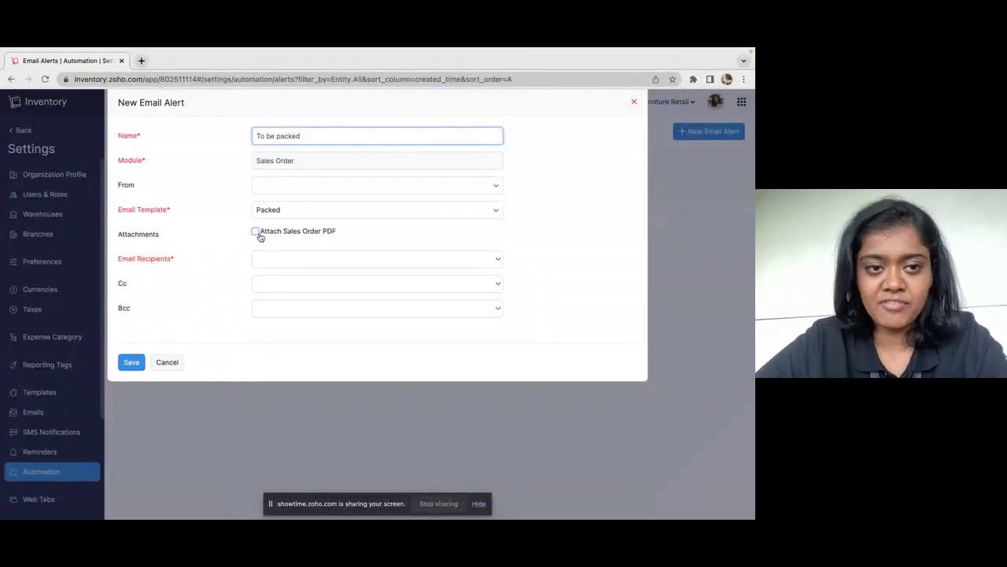
Attach the Sales Order PDF to the "To be packed" alert and choose Store User as the email recipient.
click(259, 234)
click(324, 266)
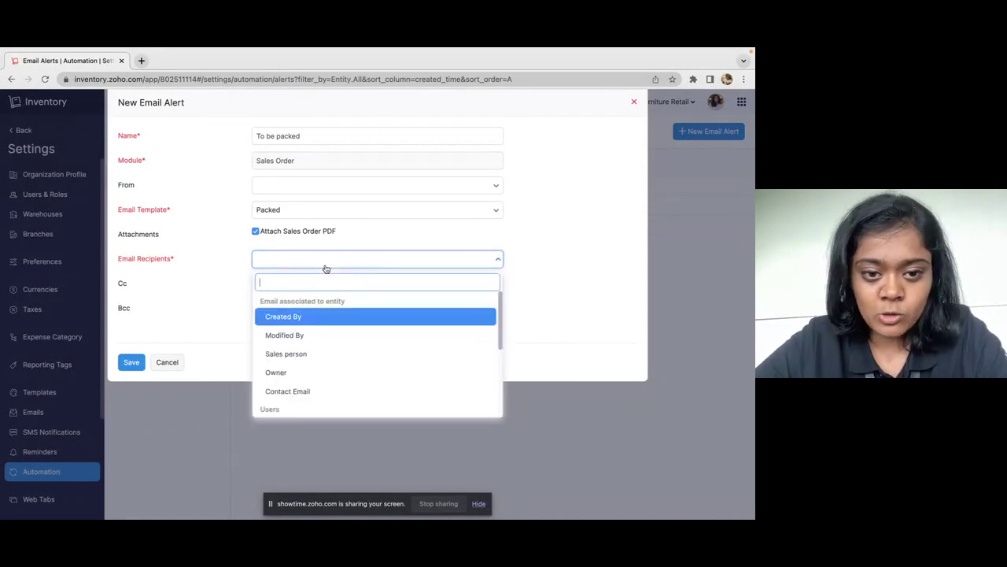
scroll(311, 360, down, 2)
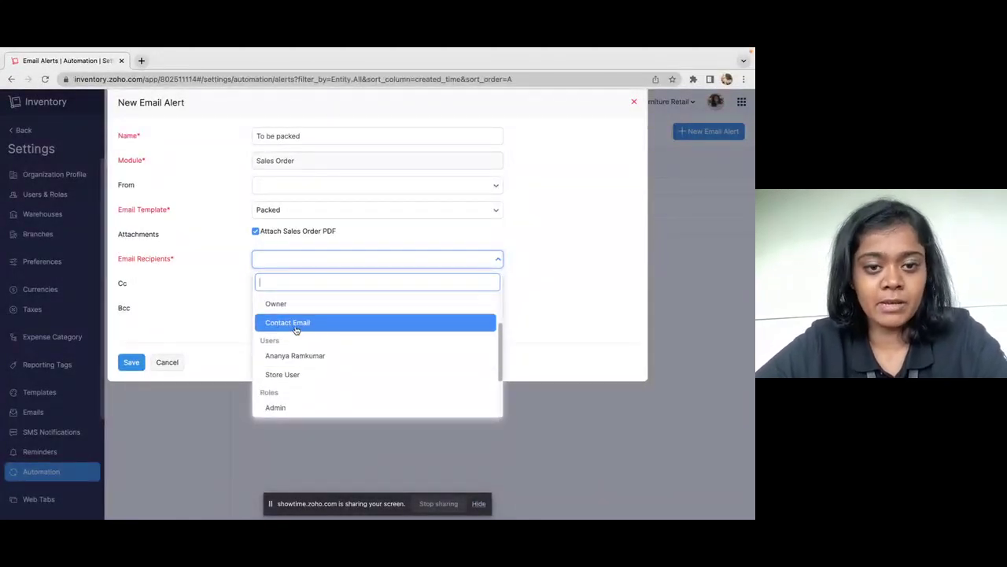
click(286, 380)
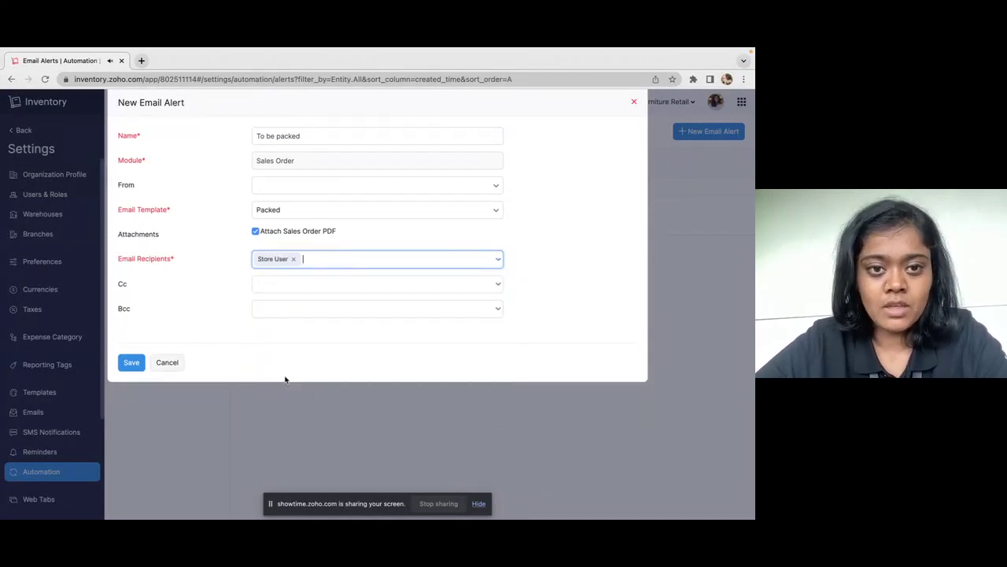
Review the other users and roles available as email recipients, and save the alert with only Store User.
click(341, 265)
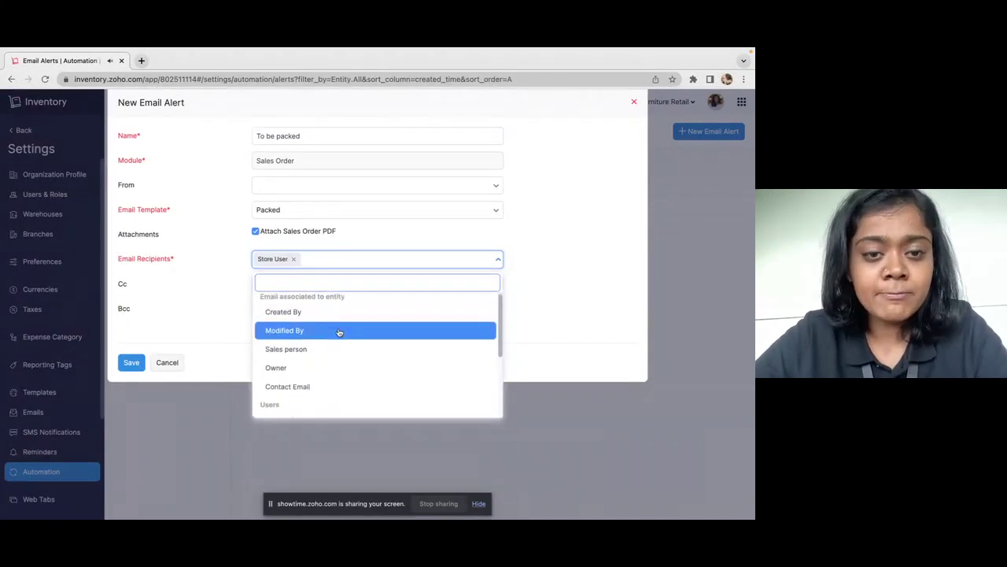
scroll(339, 333, down, 1)
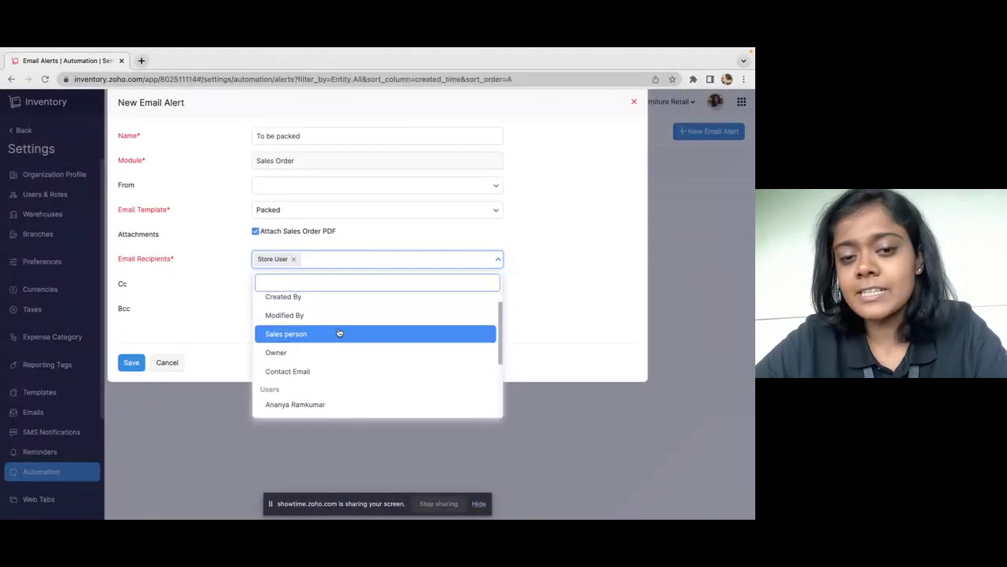
scroll(340, 333, down, 2)
scroll(339, 333, down, 2)
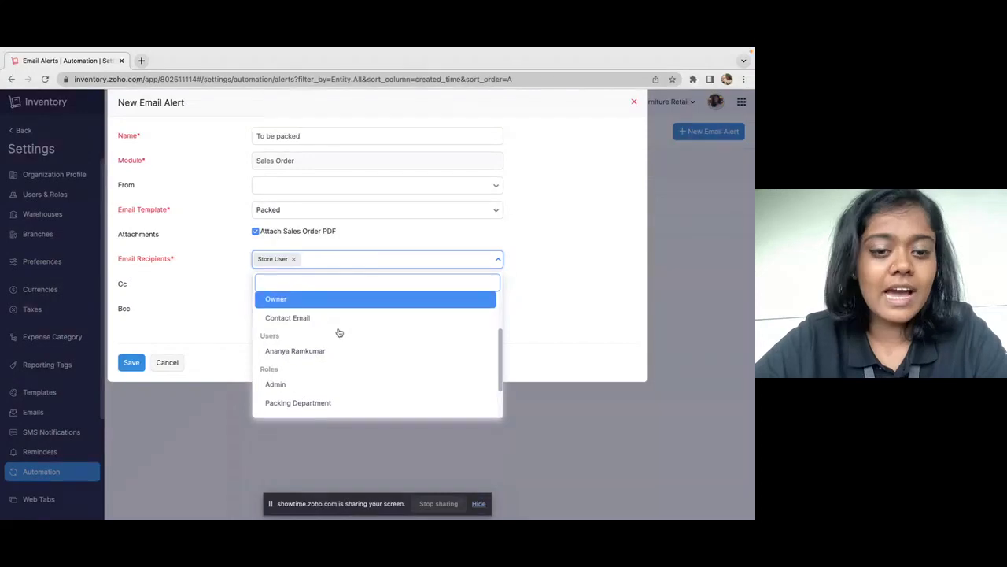
scroll(339, 332, down, 2)
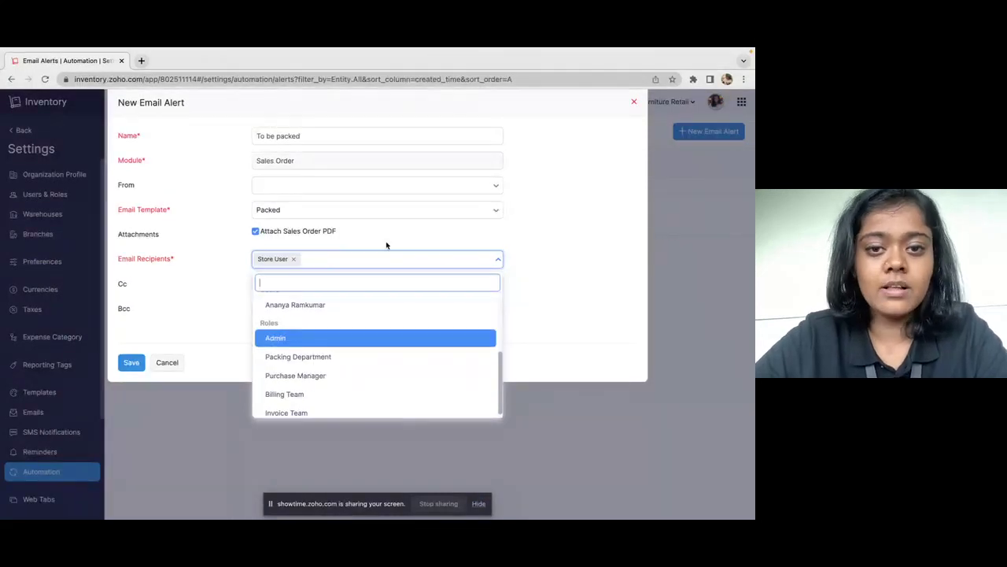
click(513, 241)
click(132, 364)
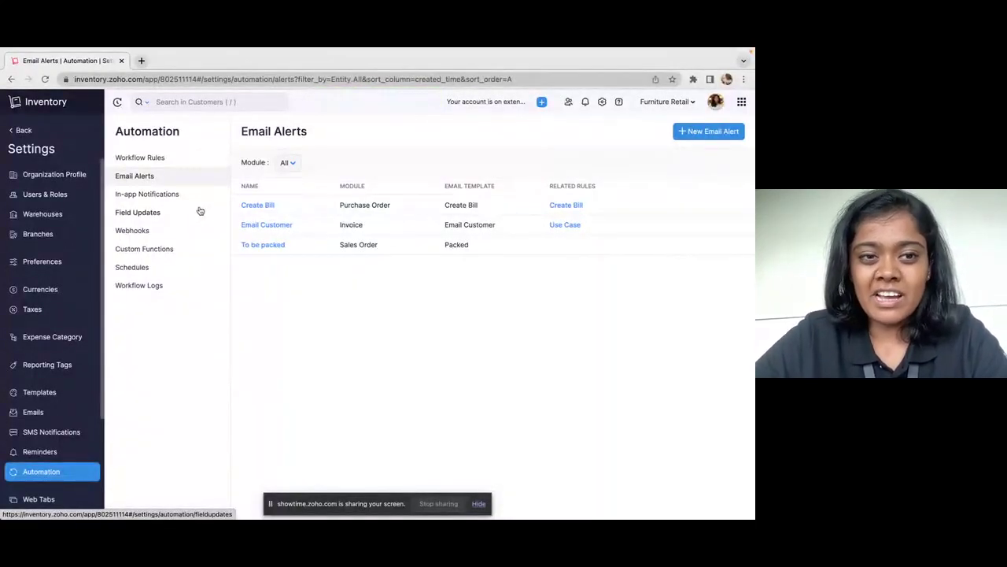
Create a workflow rule named "Packed" for the Sales Order module, triggered when a sales order is Created or Edited.
click(154, 165)
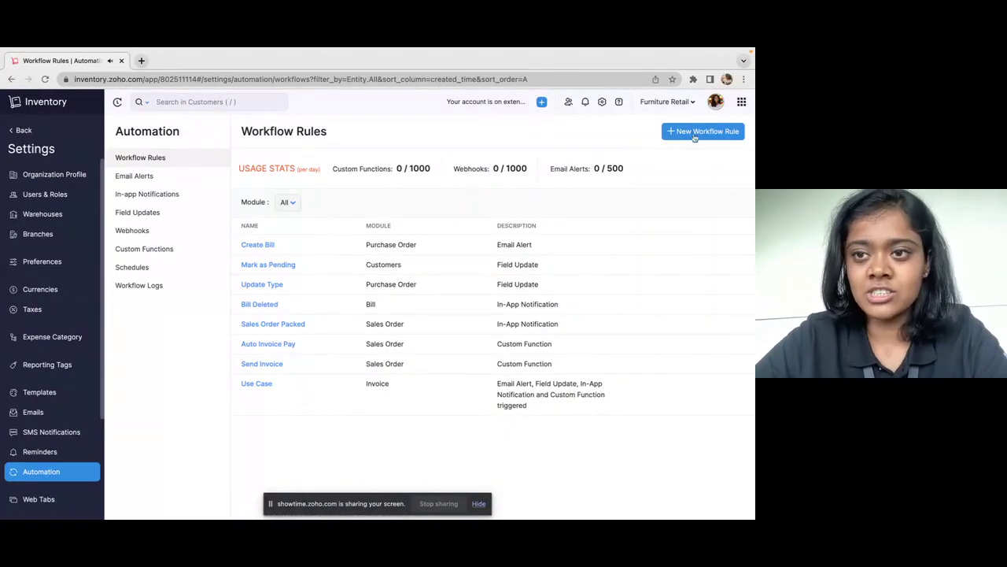
click(695, 133)
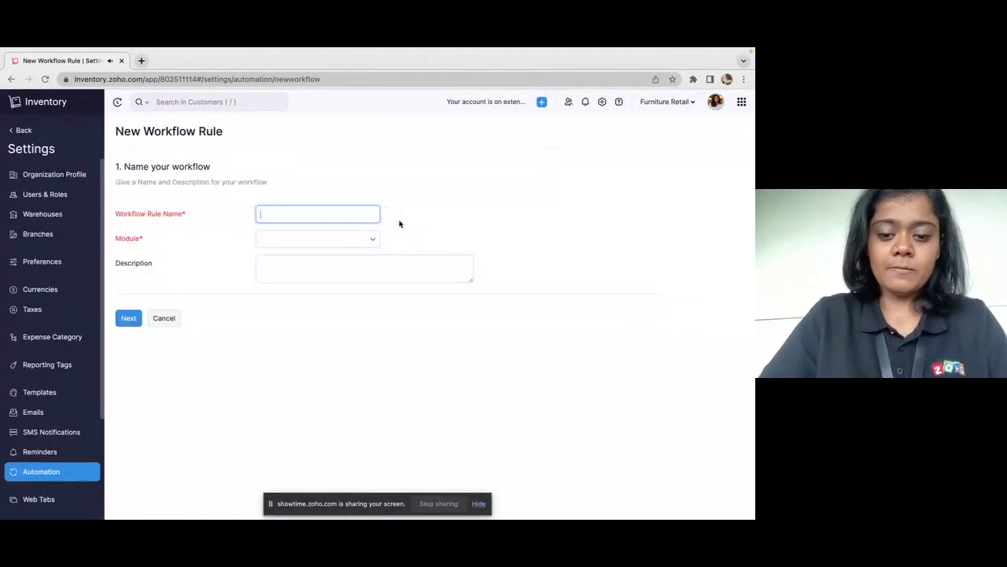
text(Packed)
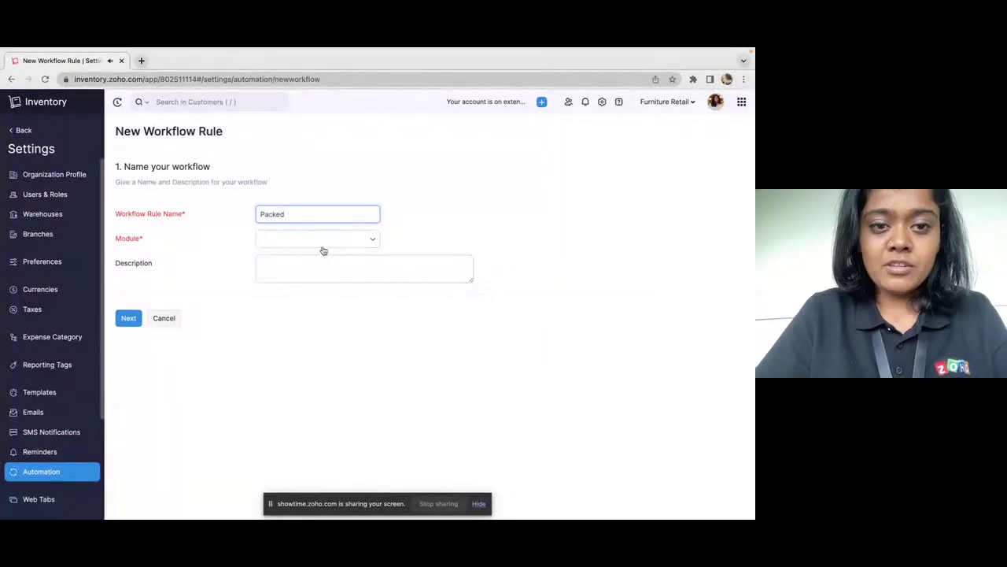
click(333, 240)
click(288, 298)
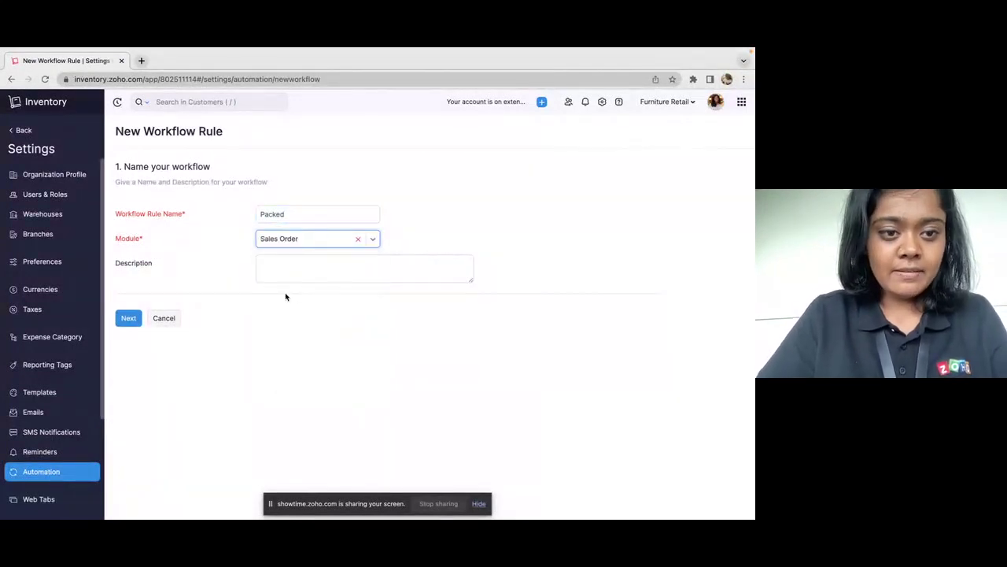
click(132, 322)
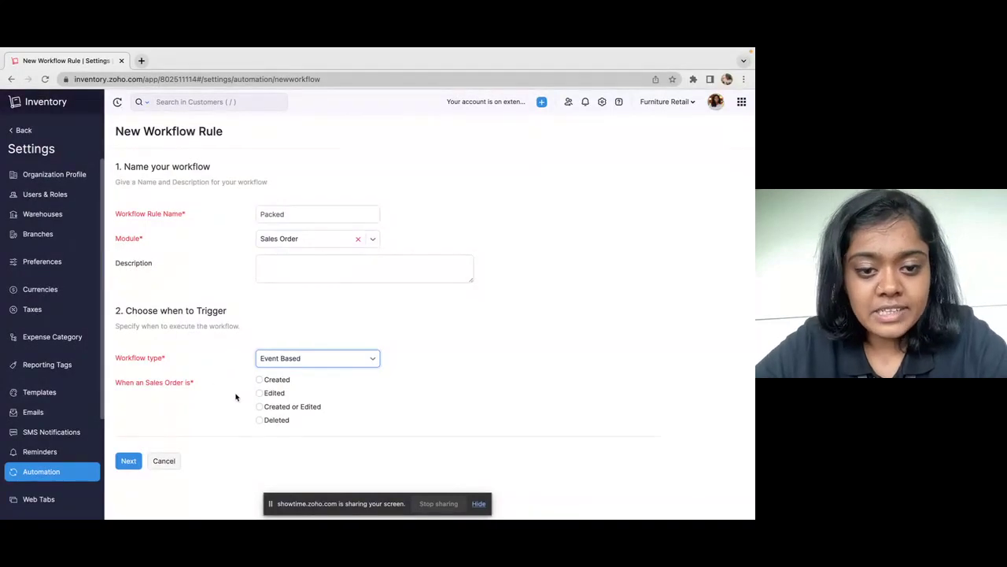
click(263, 408)
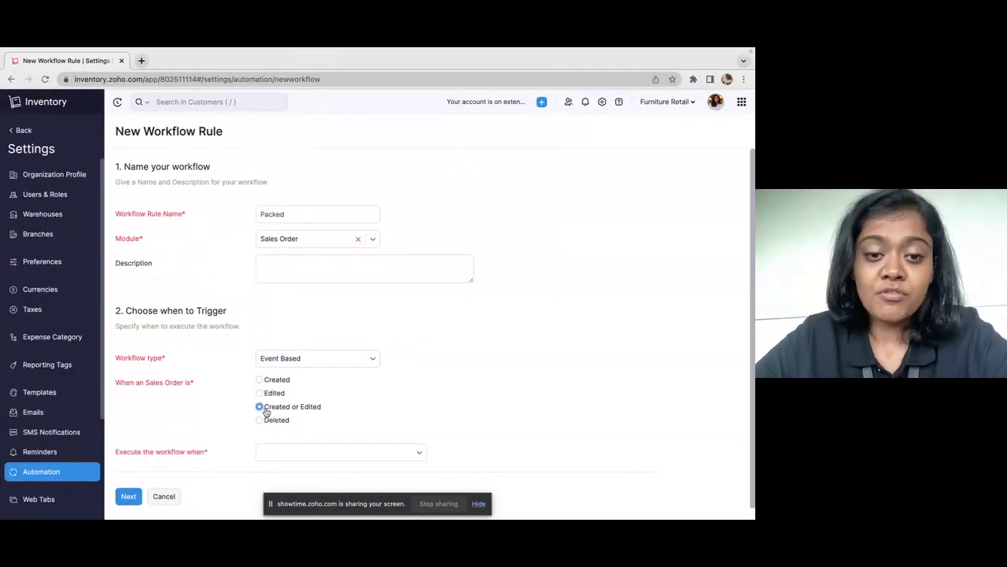
Switch the workflow type to Date Based to examine its execution date and cycle options, and return it to Event Based.
scroll(416, 378, down, 1)
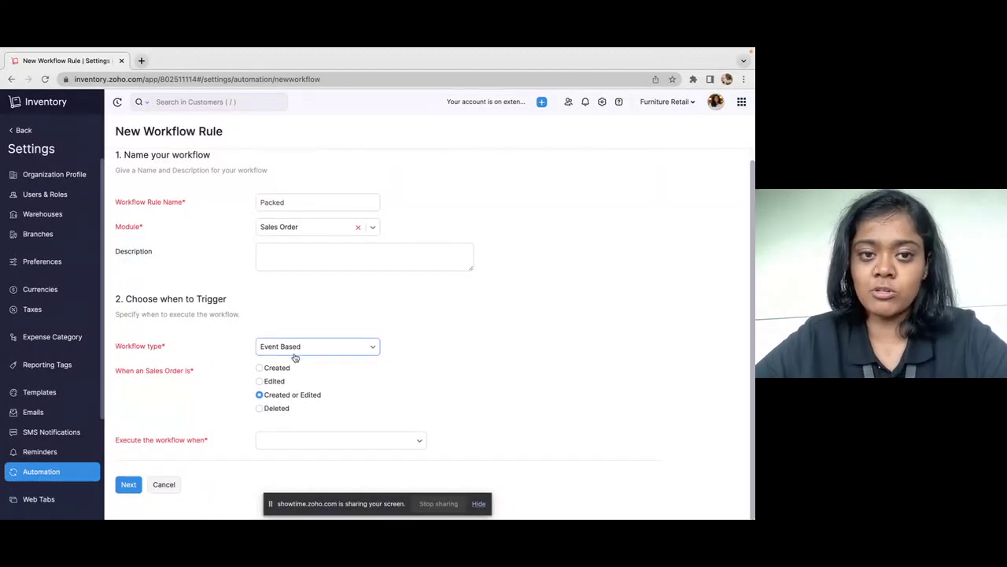
click(353, 351)
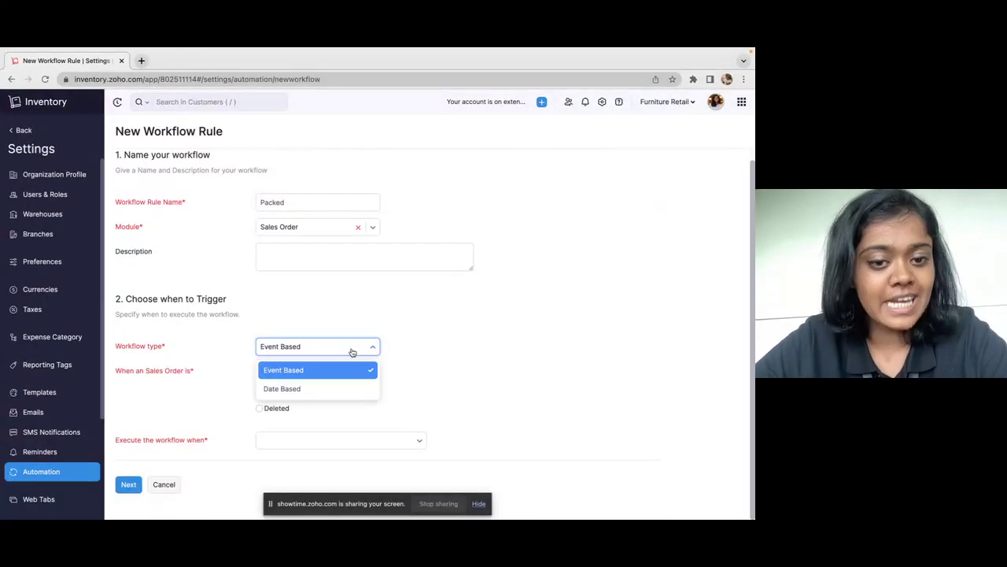
click(306, 388)
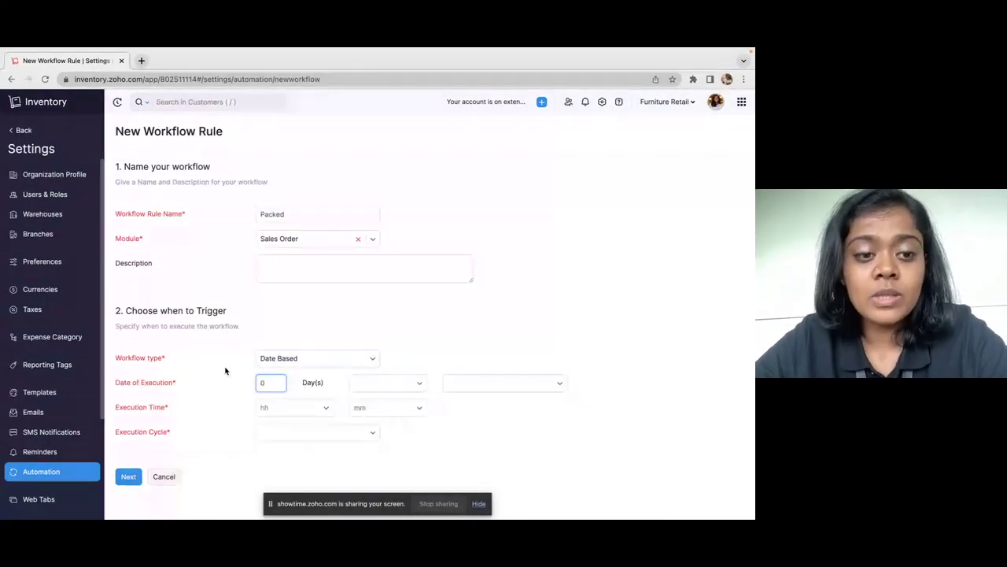
click(519, 386)
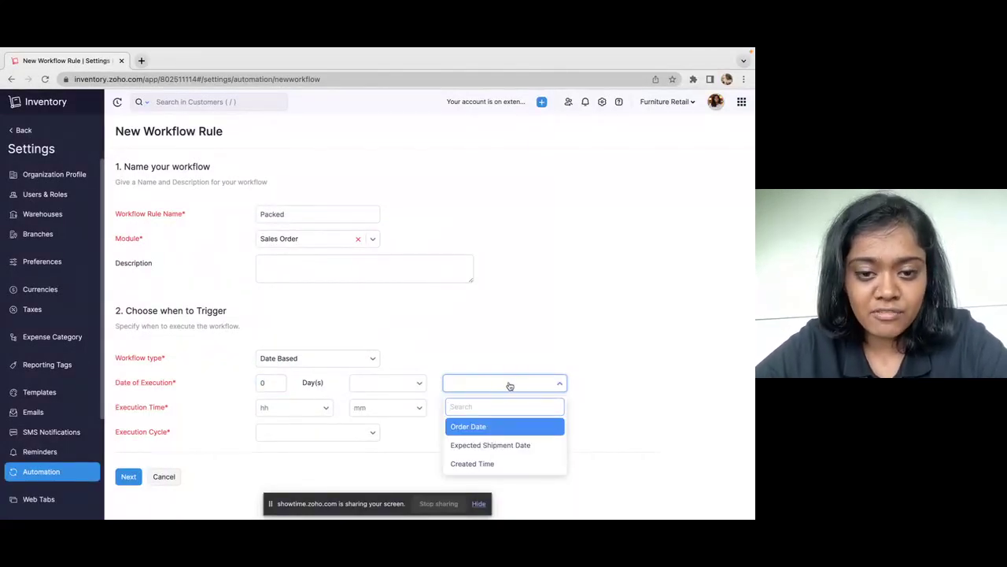
click(307, 434)
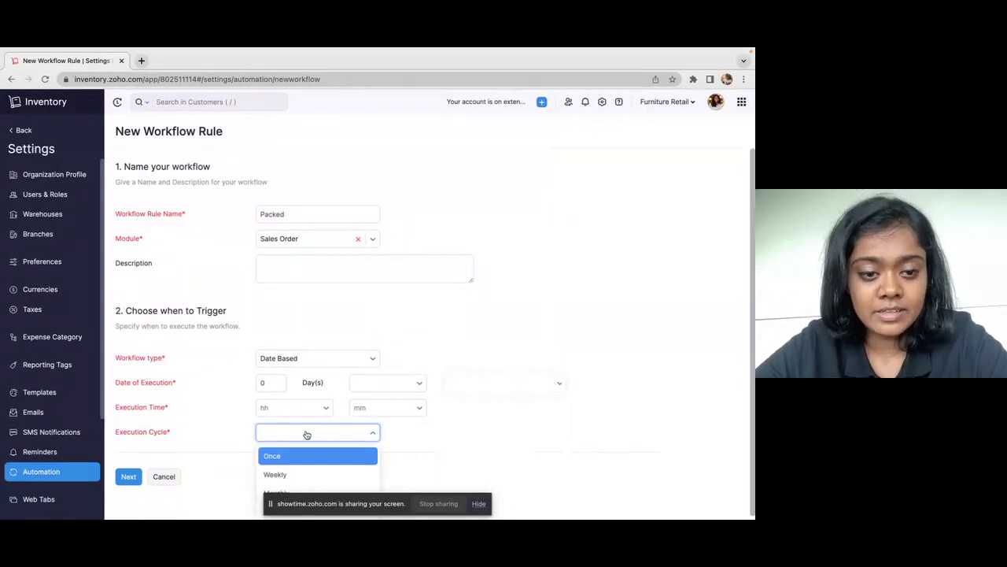
click(480, 504)
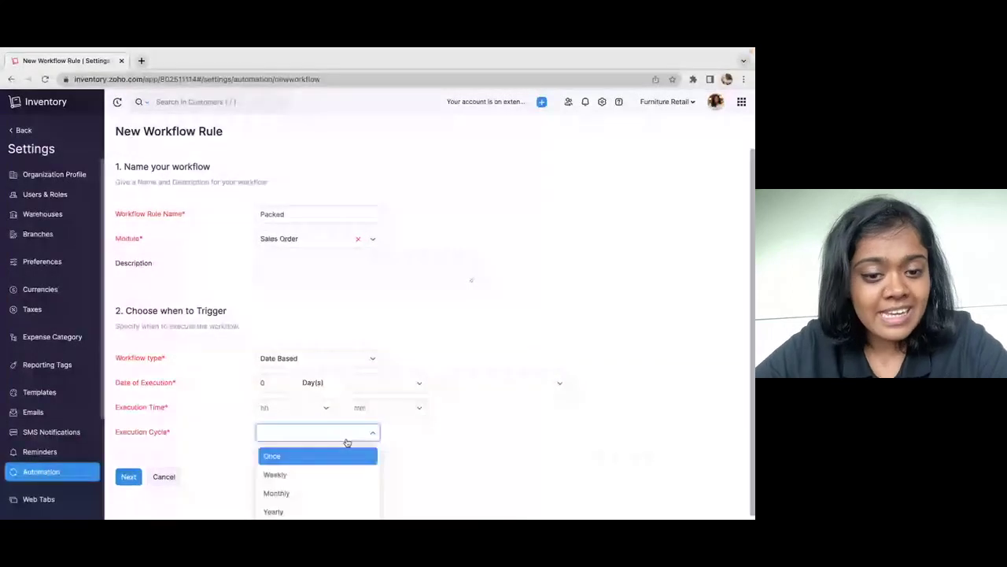
click(504, 439)
click(344, 354)
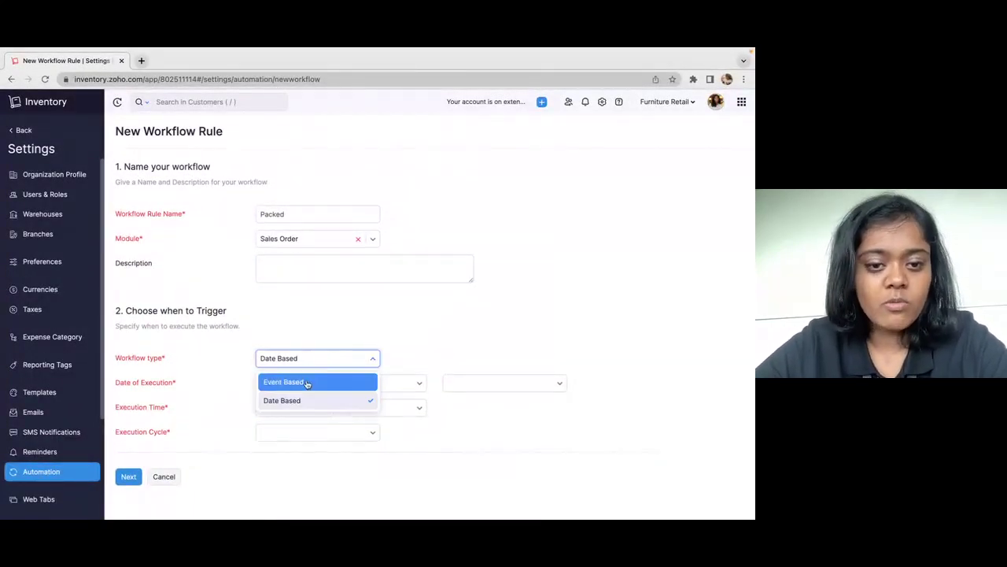
click(306, 382)
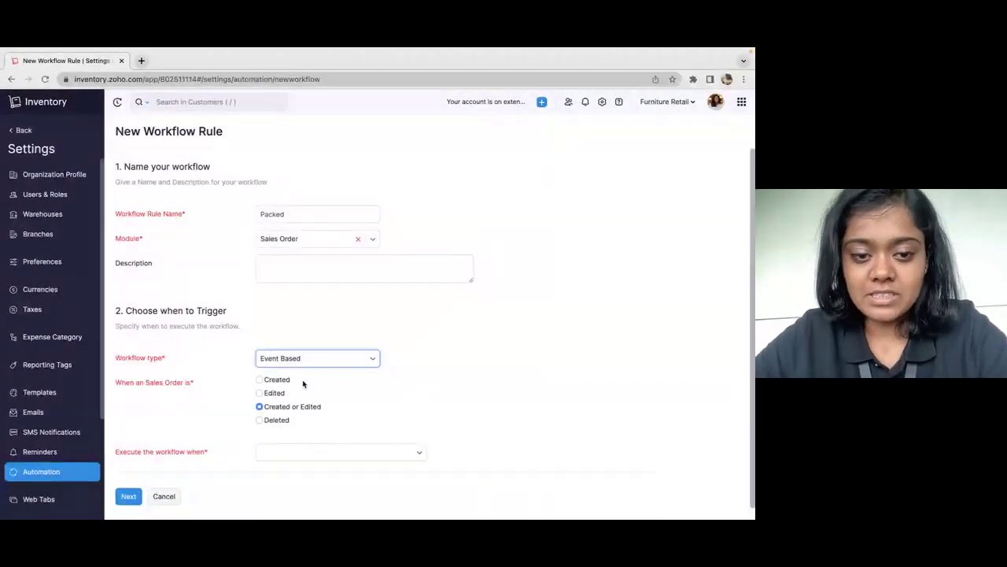
Set the workflow to execute when any field is updated and continue to the trigger filters.
click(321, 455)
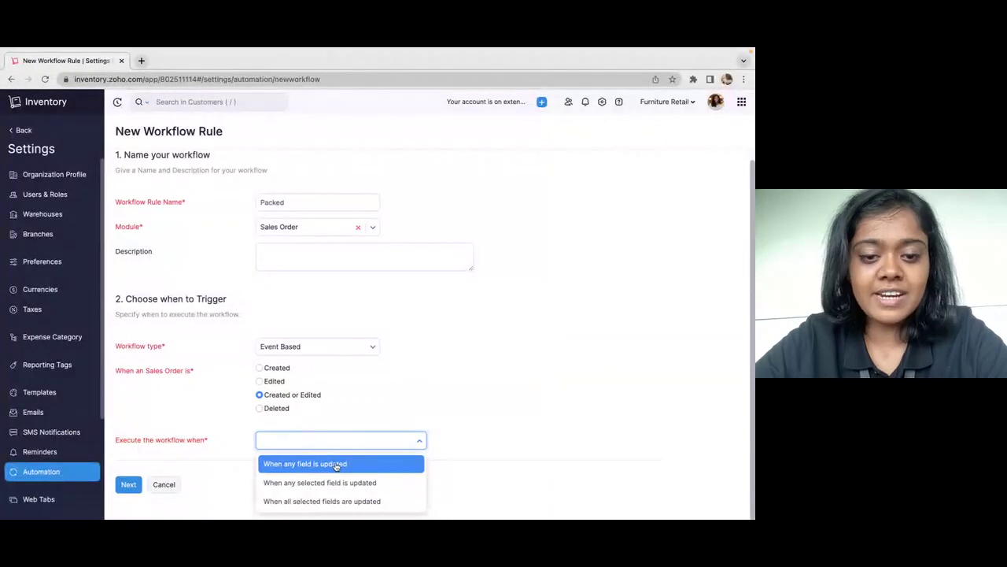
click(336, 464)
click(123, 484)
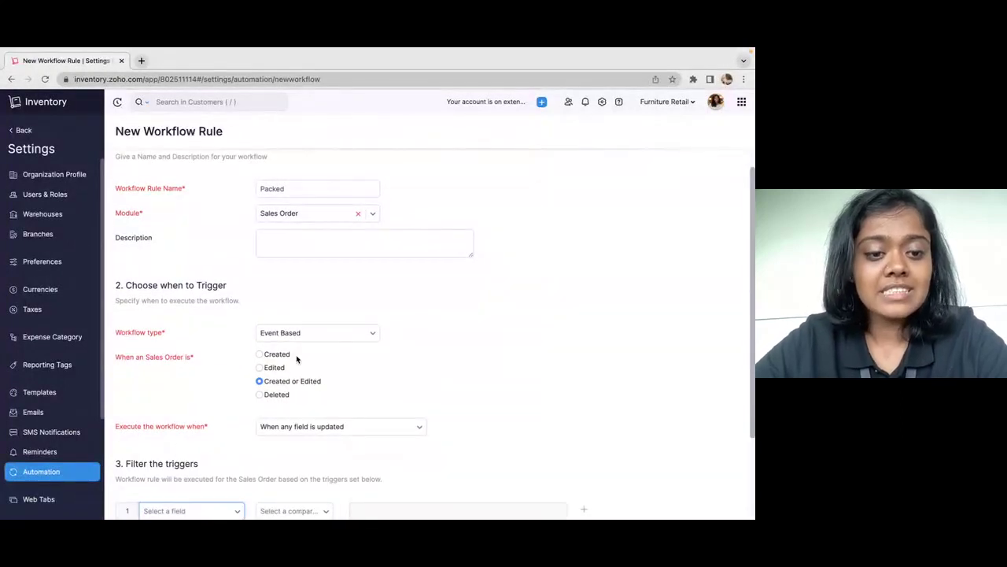
Add the trigger criterion Status is Approved, keep the Just Once execution, and continue to the actions.
scroll(296, 359, down, 3)
click(205, 399)
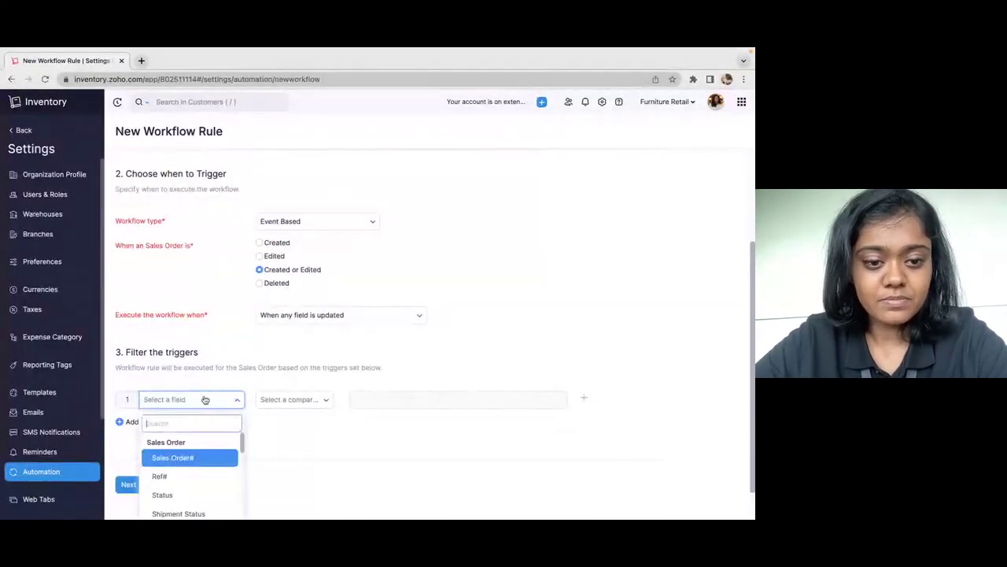
click(175, 495)
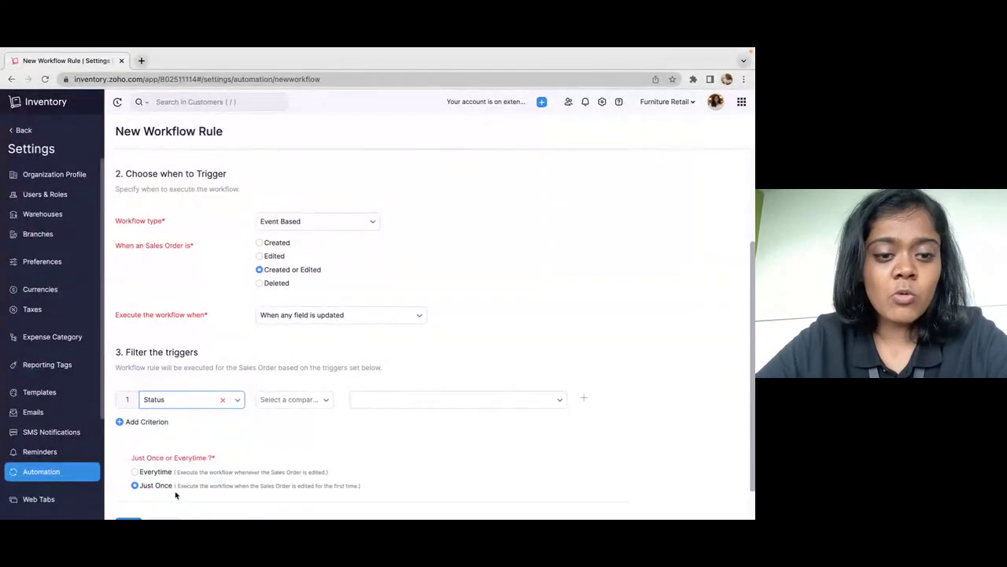
click(291, 401)
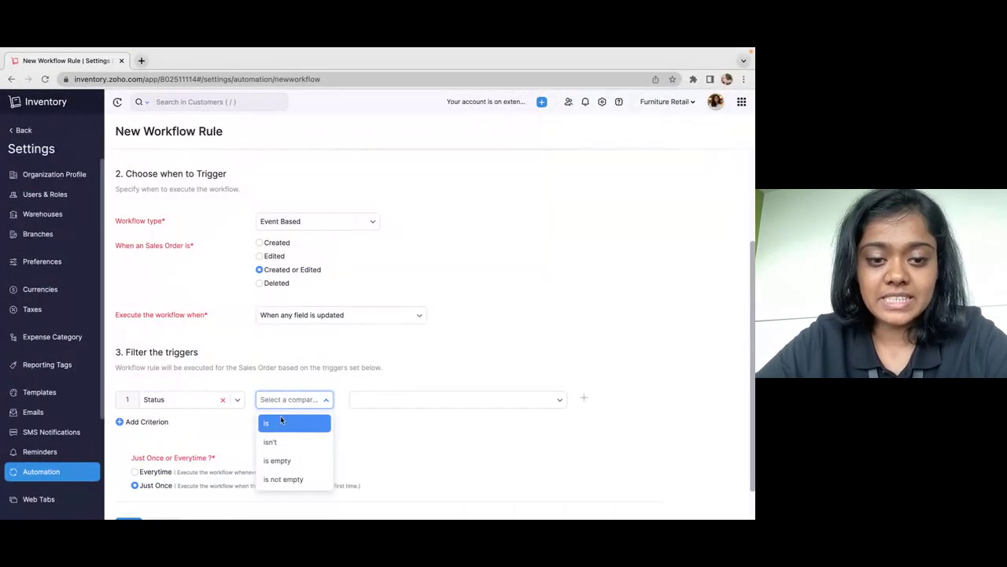
click(281, 418)
click(385, 404)
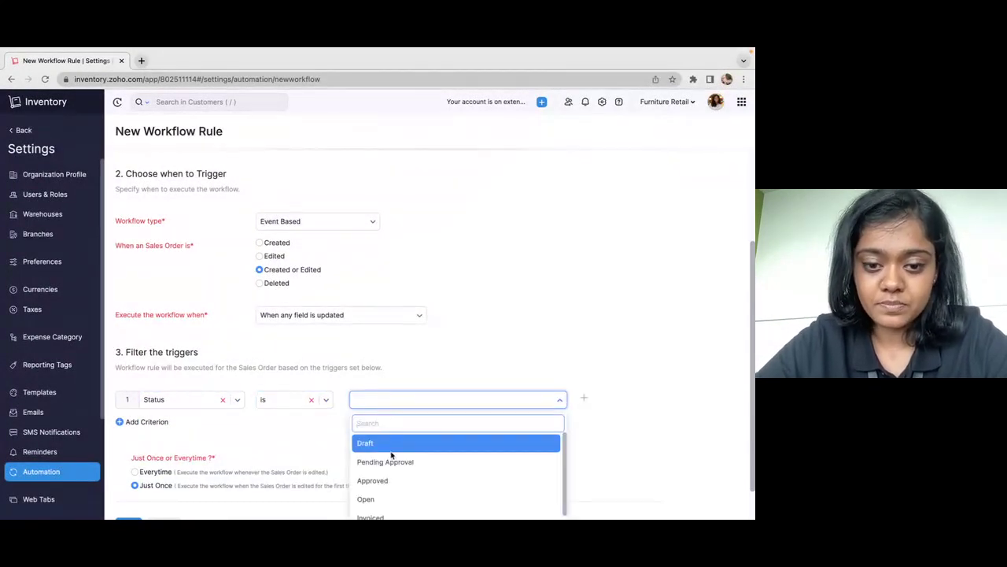
click(373, 480)
scroll(275, 401, down, 1)
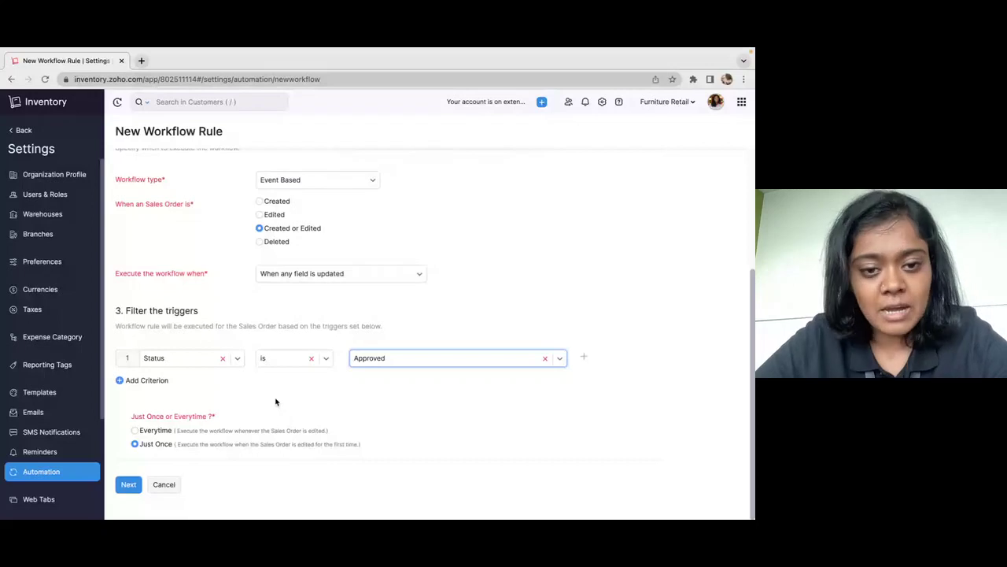
click(126, 485)
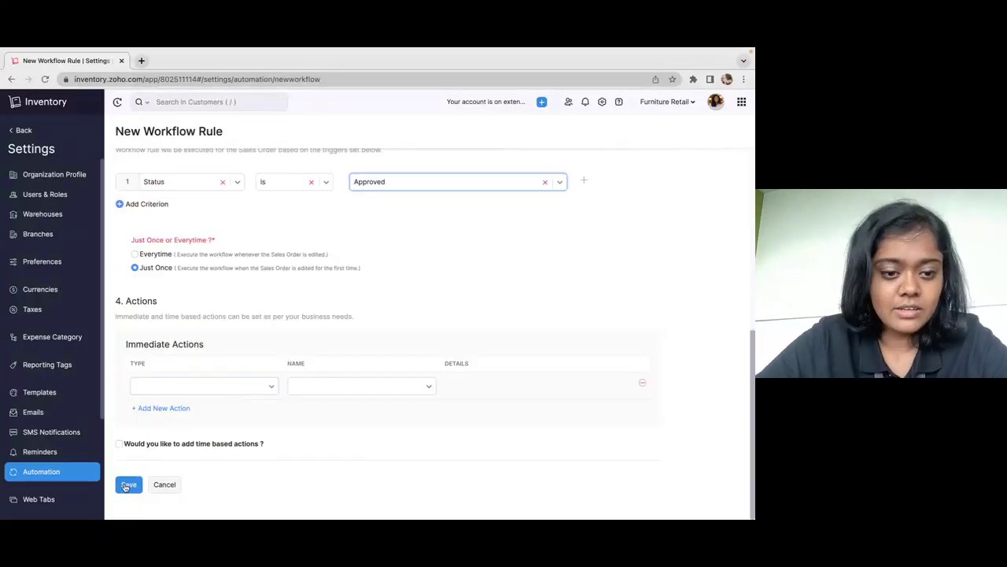
Add the Email Alerts immediate action "To be packed" and save the workflow rule.
click(242, 389)
click(182, 410)
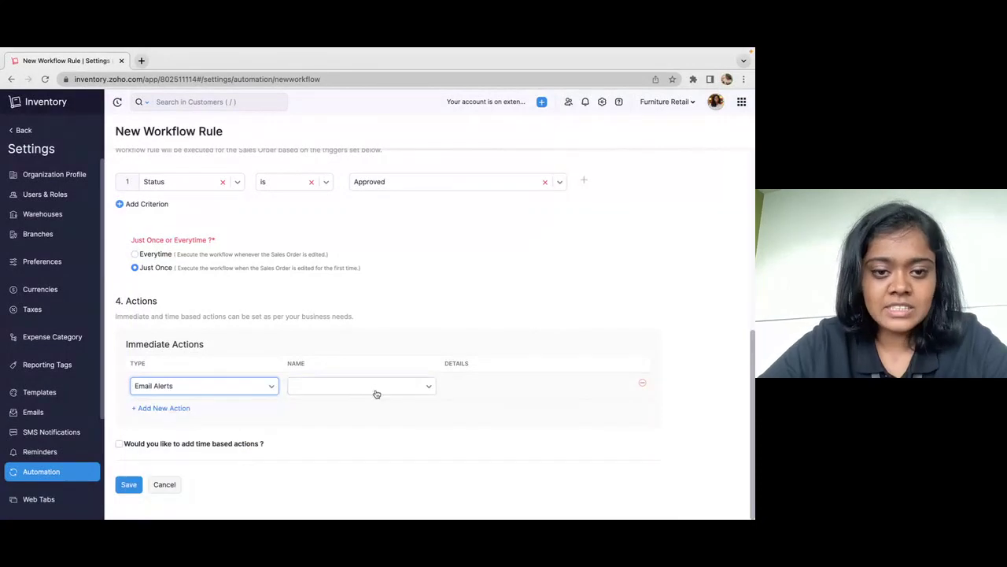
click(378, 392)
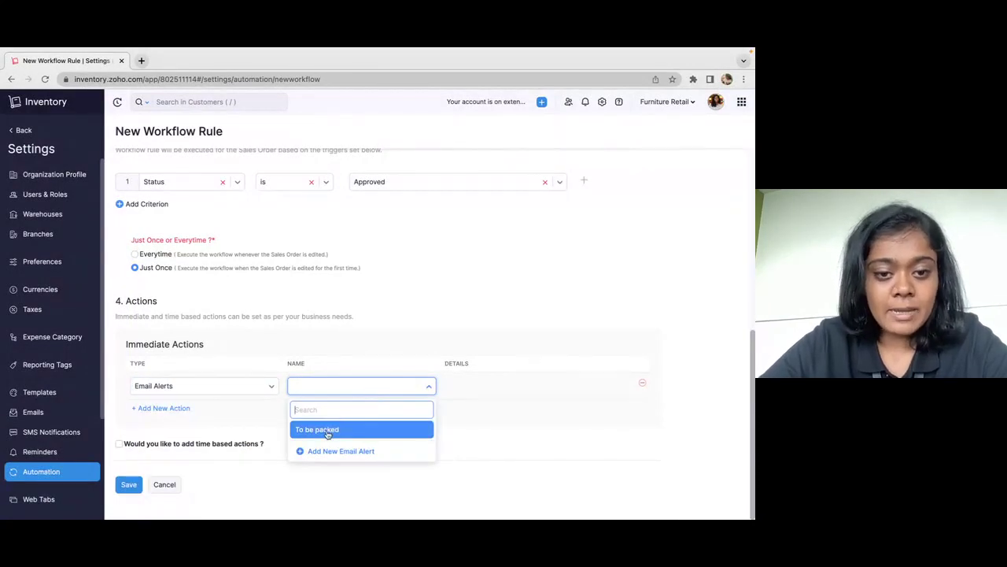
click(329, 432)
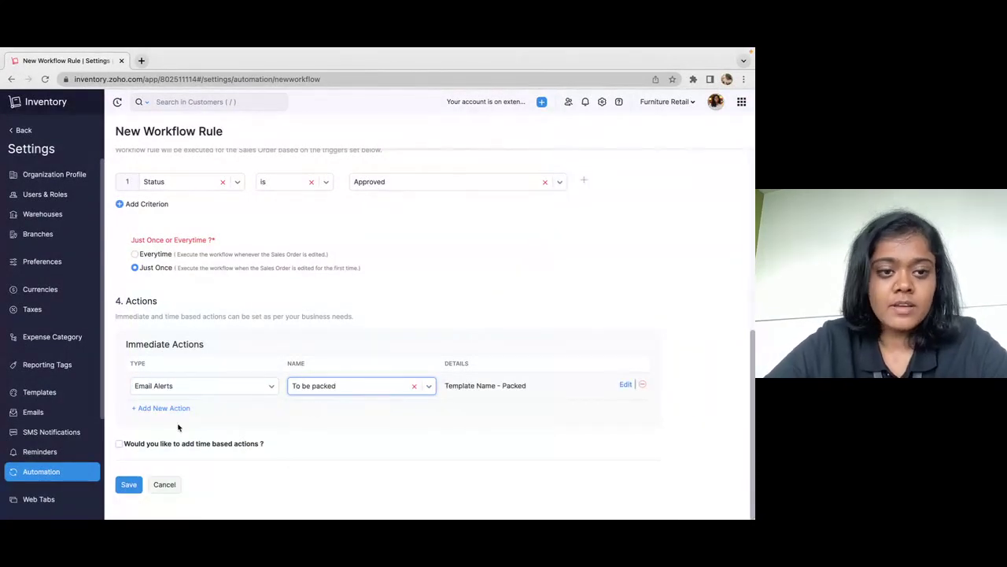
click(131, 485)
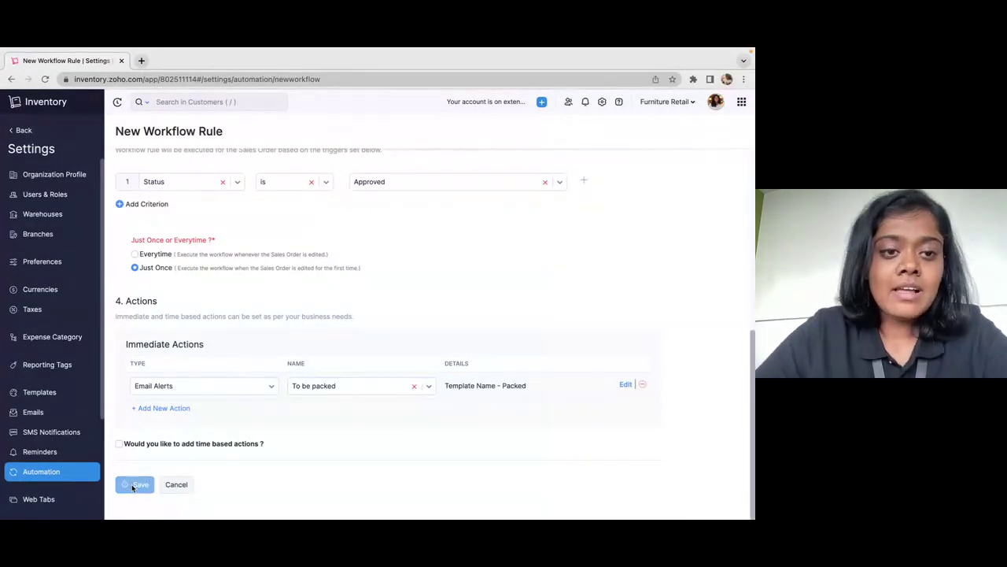
Leave the settings and start a new sales order for Test Customer A.
click(29, 133)
click(48, 179)
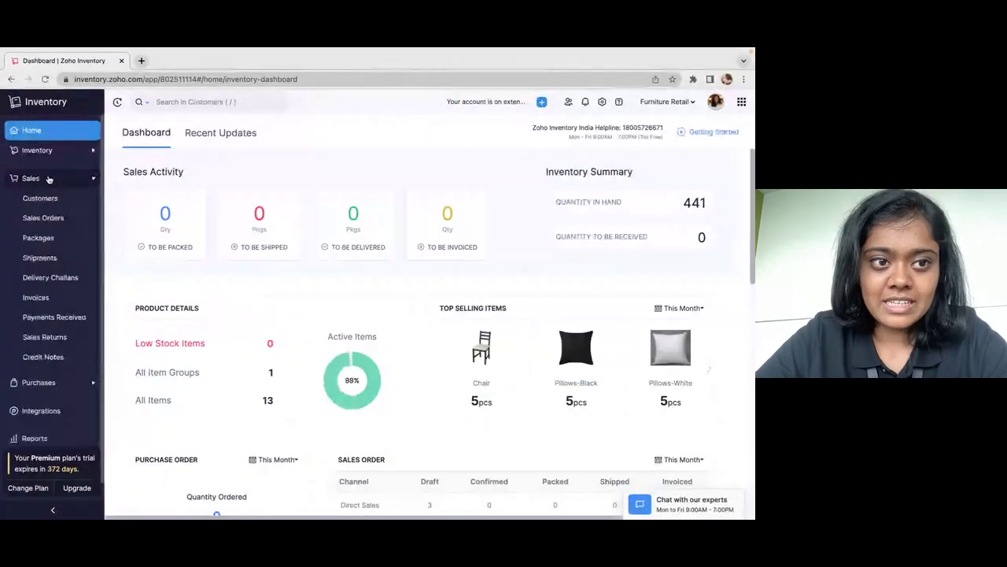
click(63, 221)
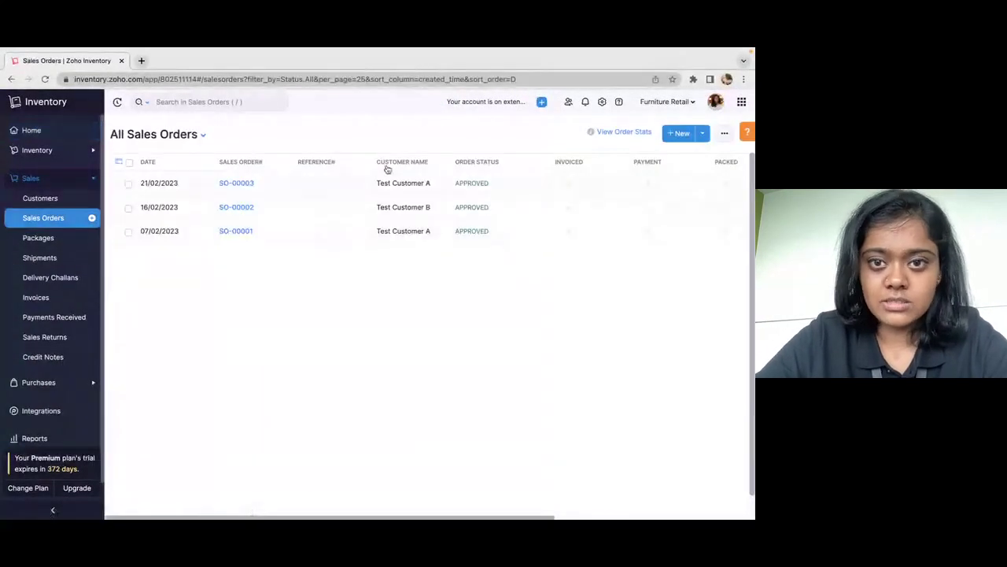
click(677, 133)
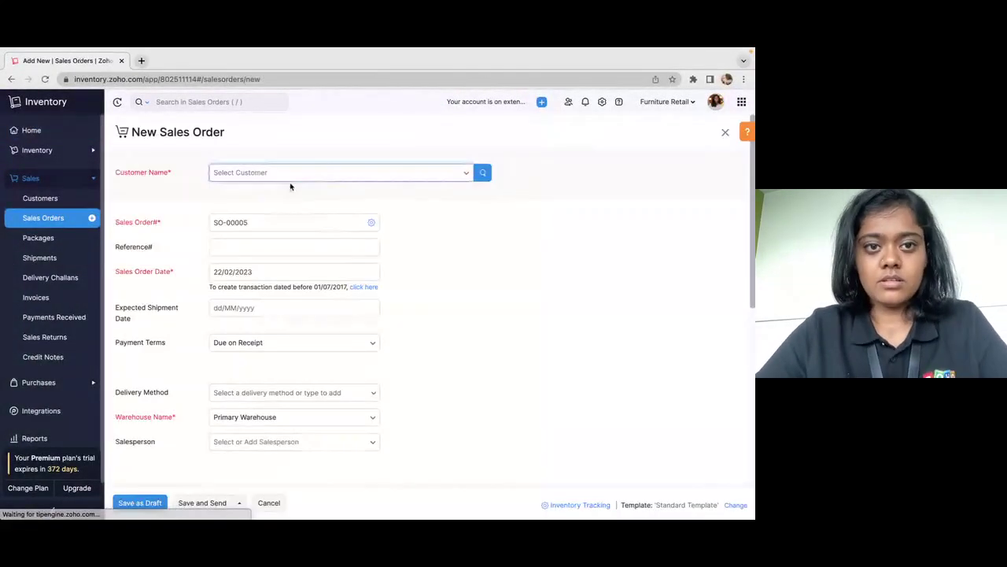
click(299, 174)
scroll(281, 270, down, 3)
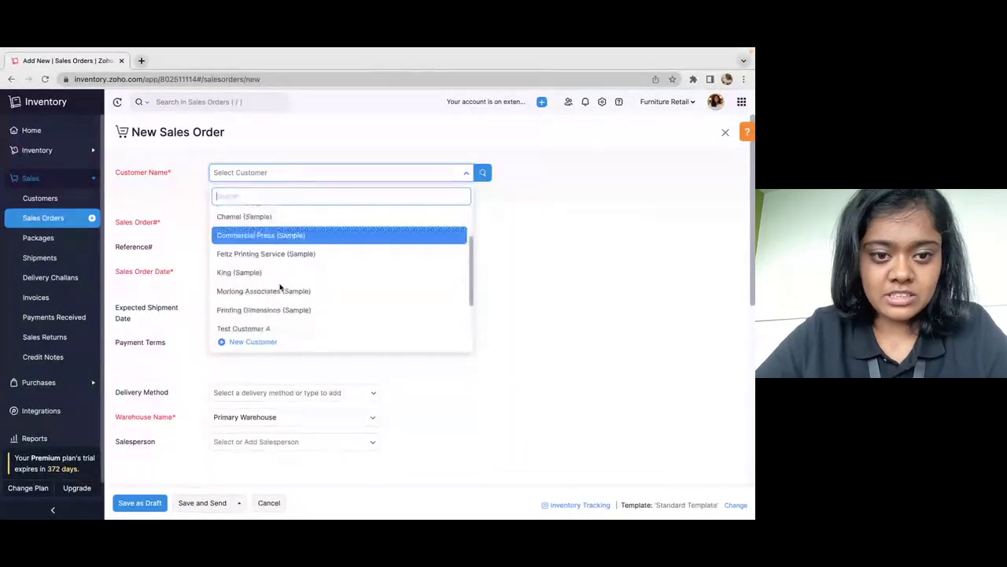
click(254, 300)
Add the Chair item to the sales order and save it as a draft.
scroll(298, 327, down, 4)
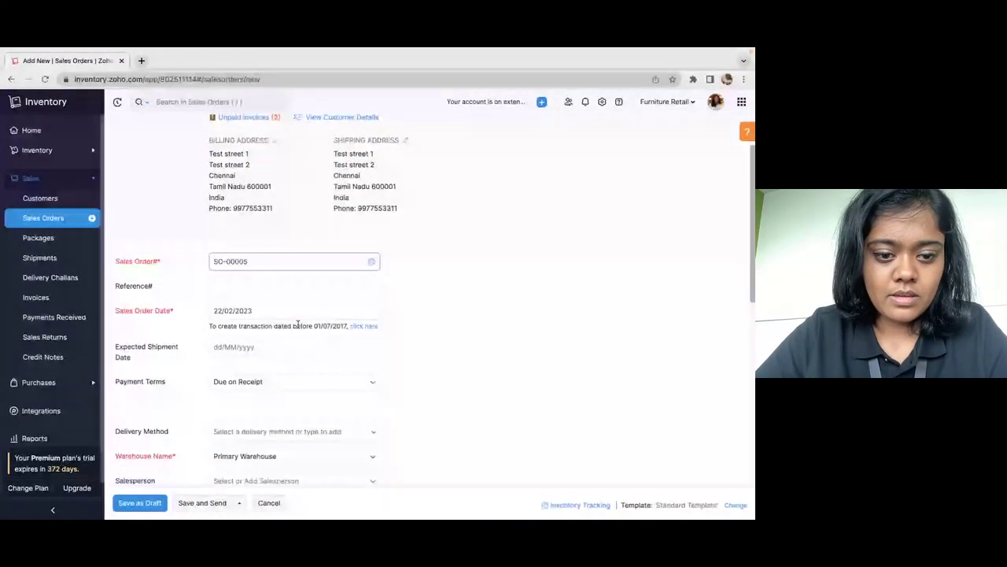
click(209, 376)
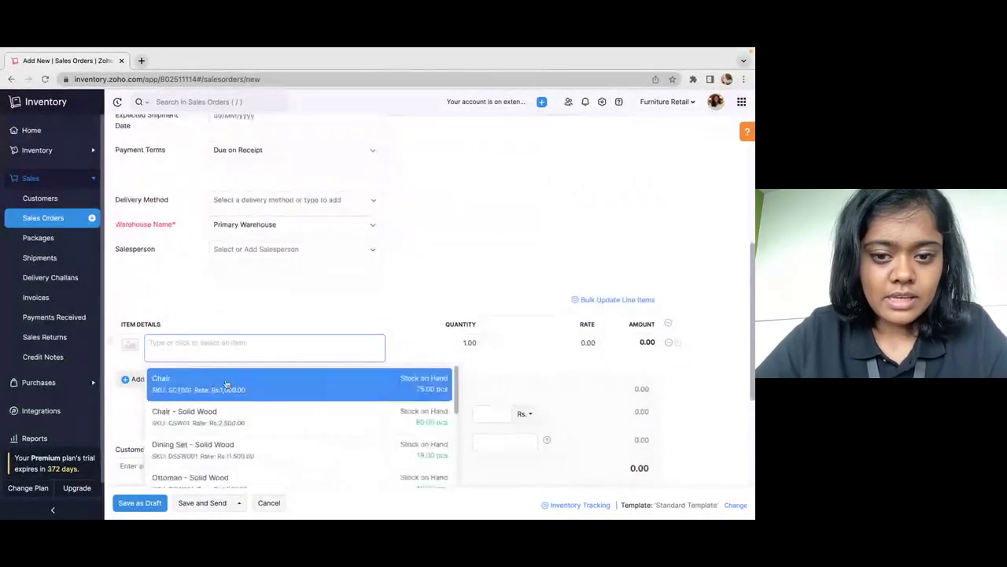
click(228, 382)
scroll(604, 345, down, 5)
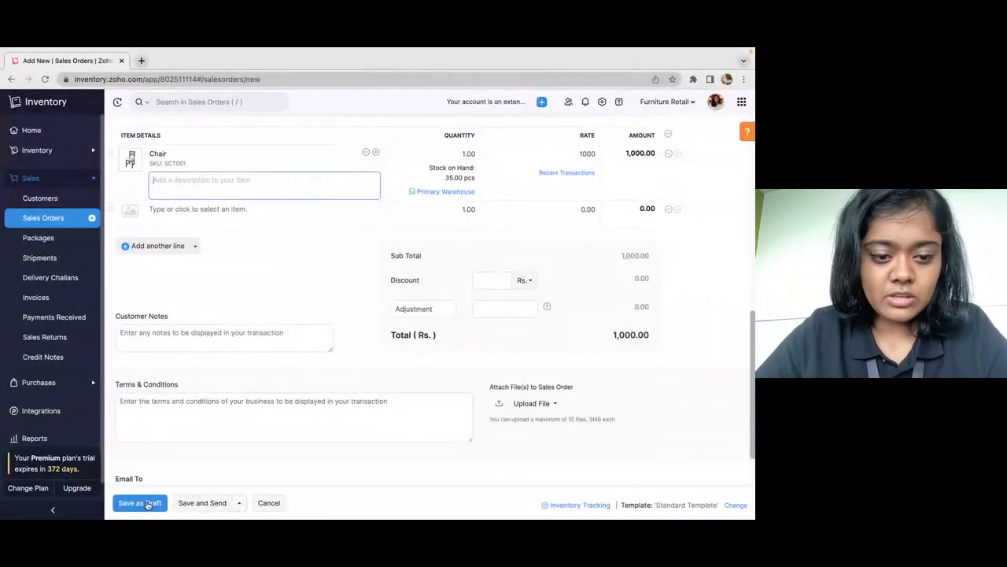
click(148, 504)
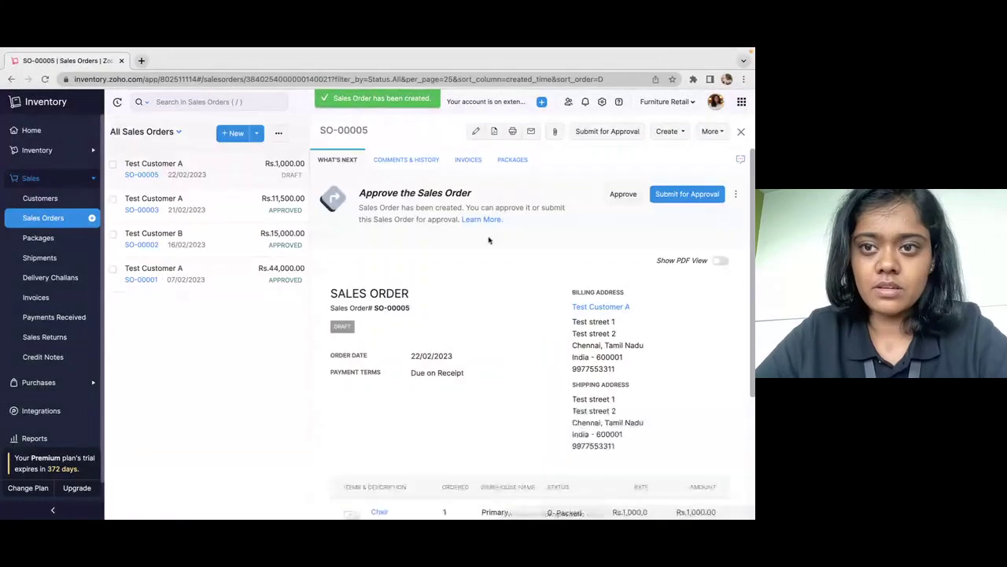
Submit the draft sales order for approval and approve it.
click(676, 193)
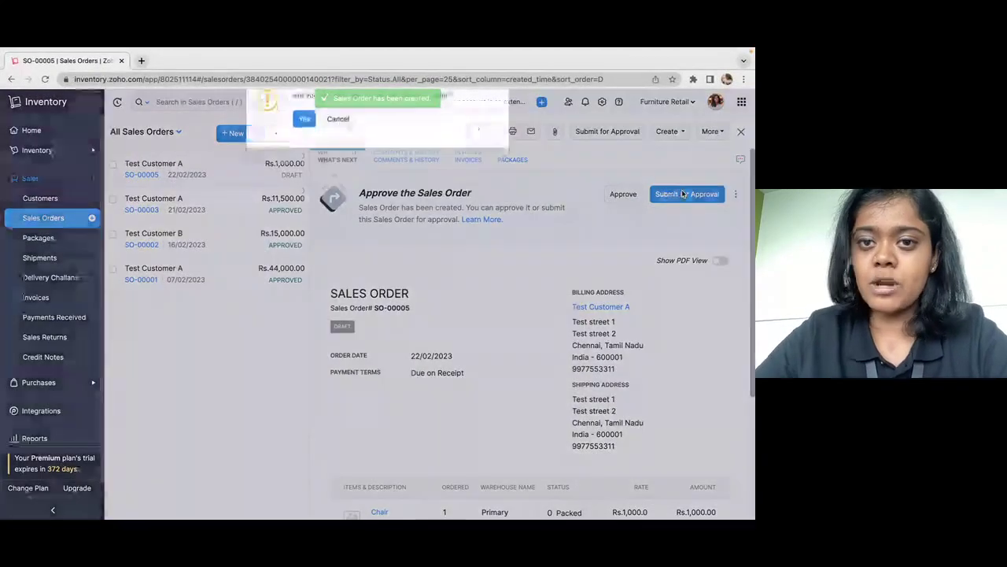
click(306, 126)
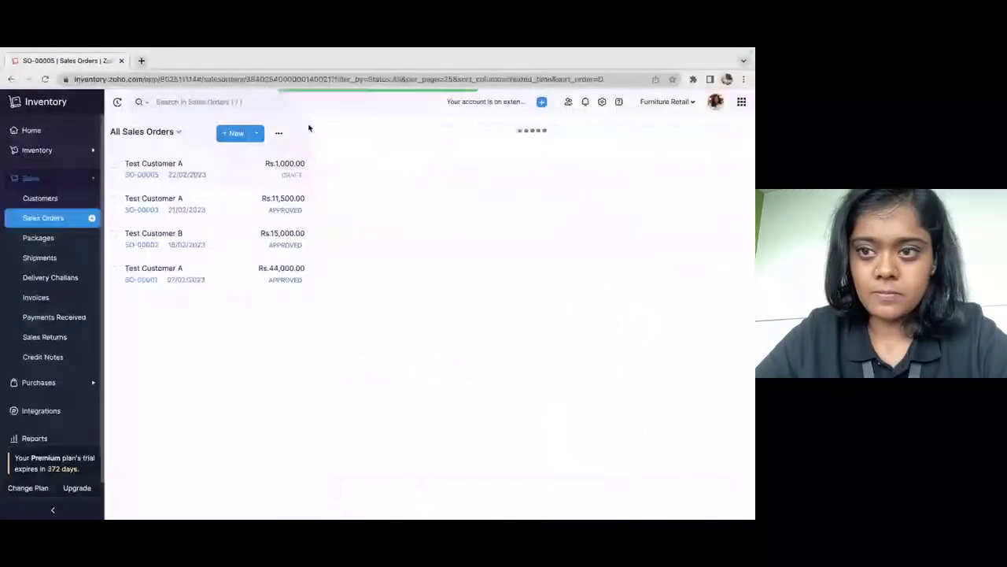
click(682, 197)
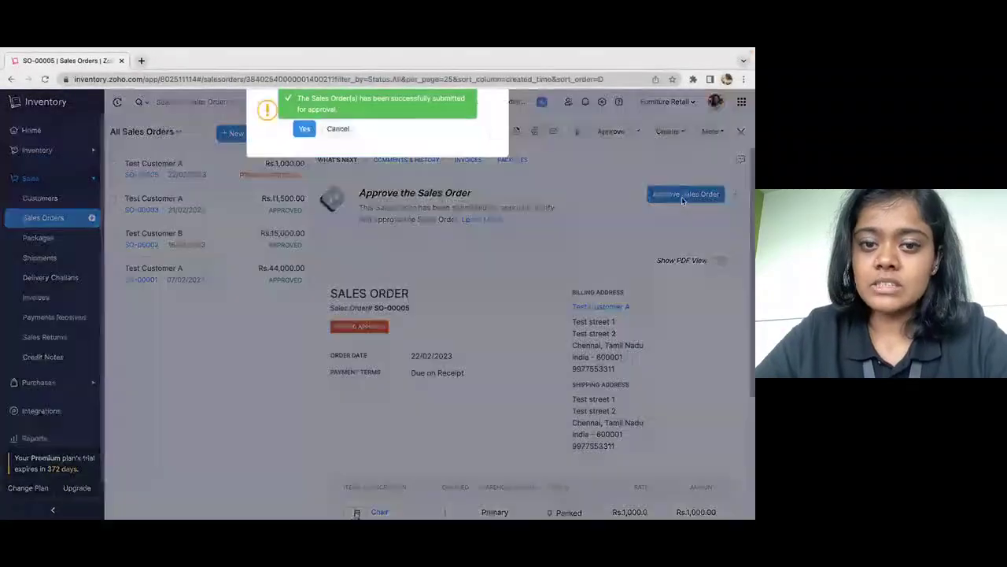
click(305, 130)
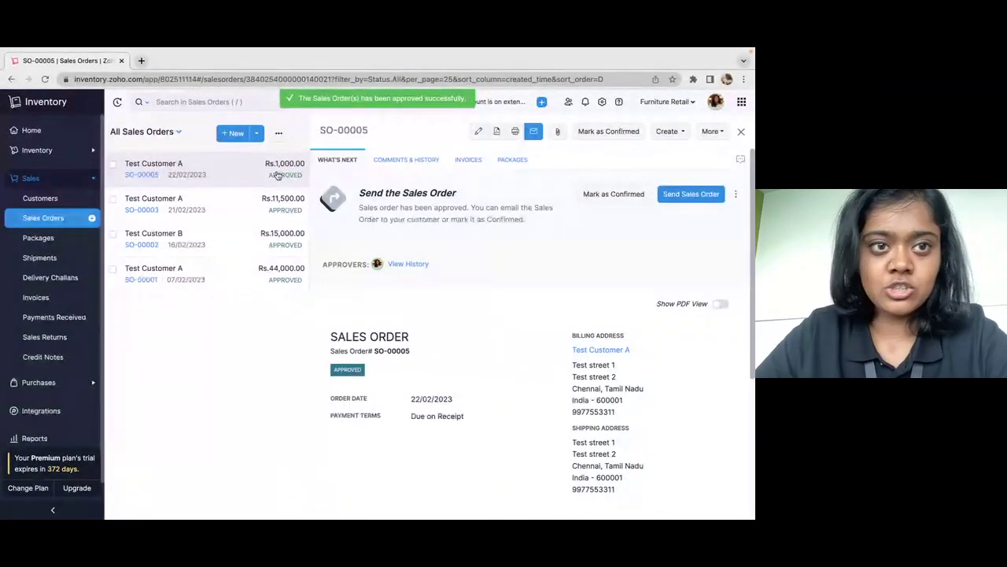
Reload the approved sales order and check its comments and history for the workflow's email alert entry.
click(45, 79)
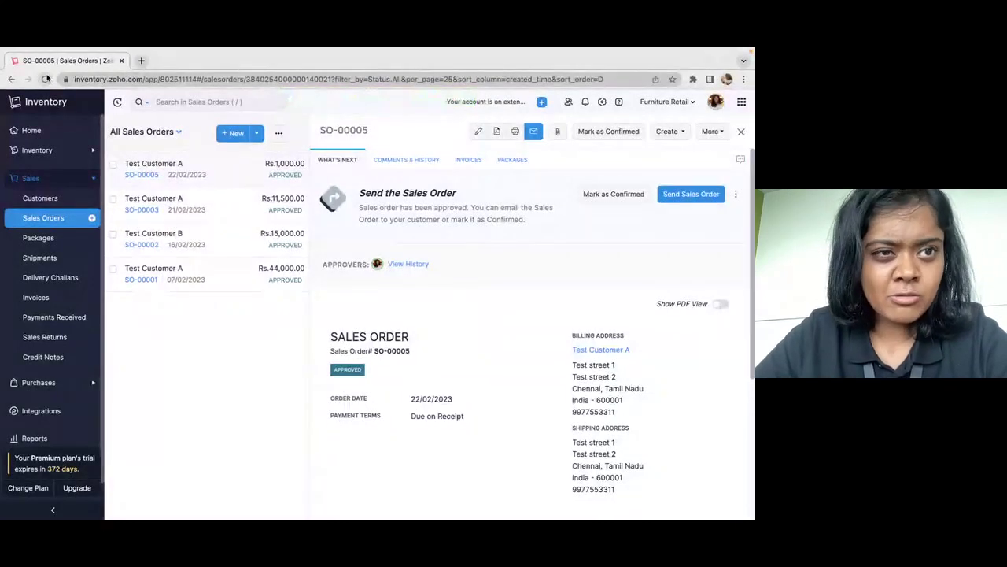
click(48, 78)
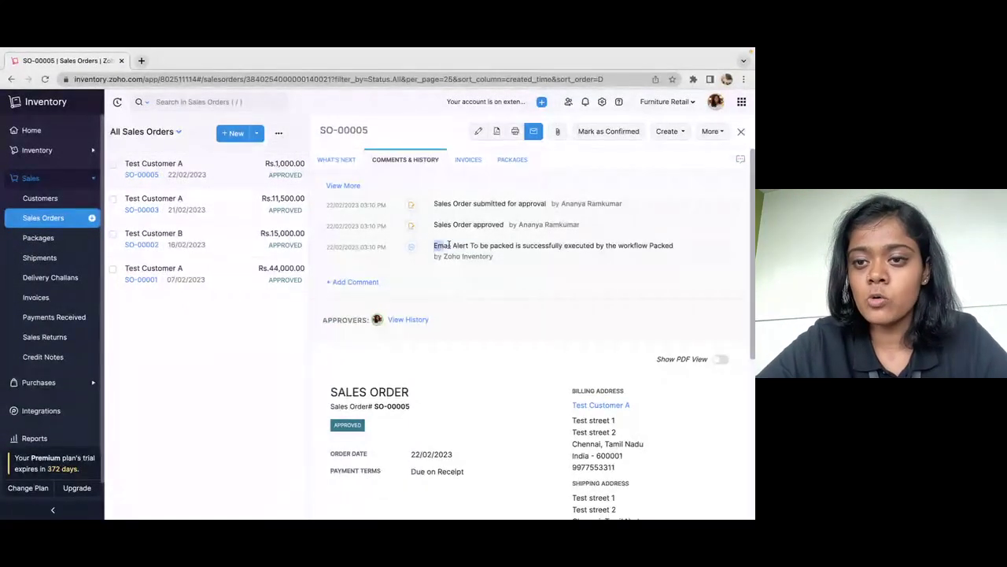
drag(449, 246, 661, 244)
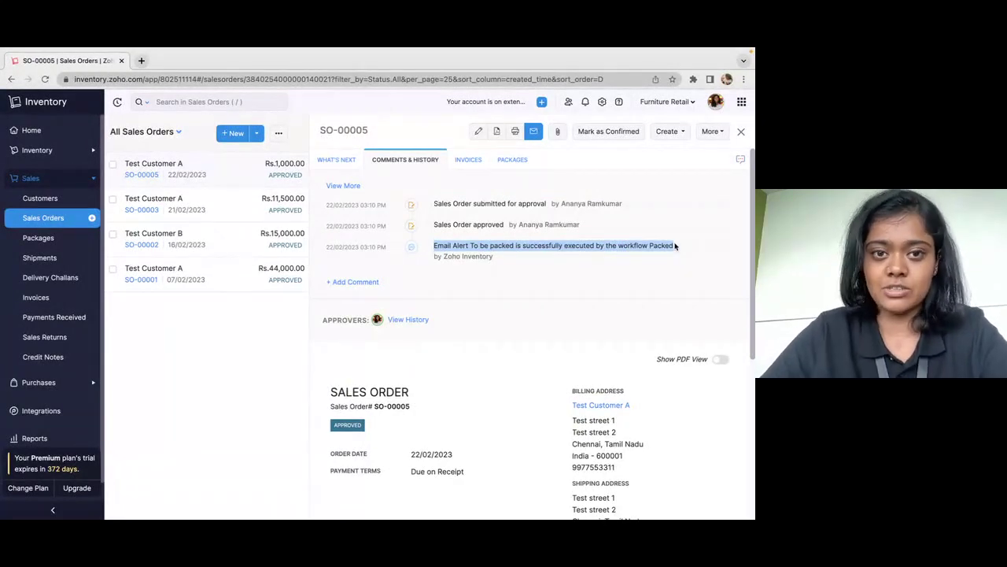
click(525, 292)
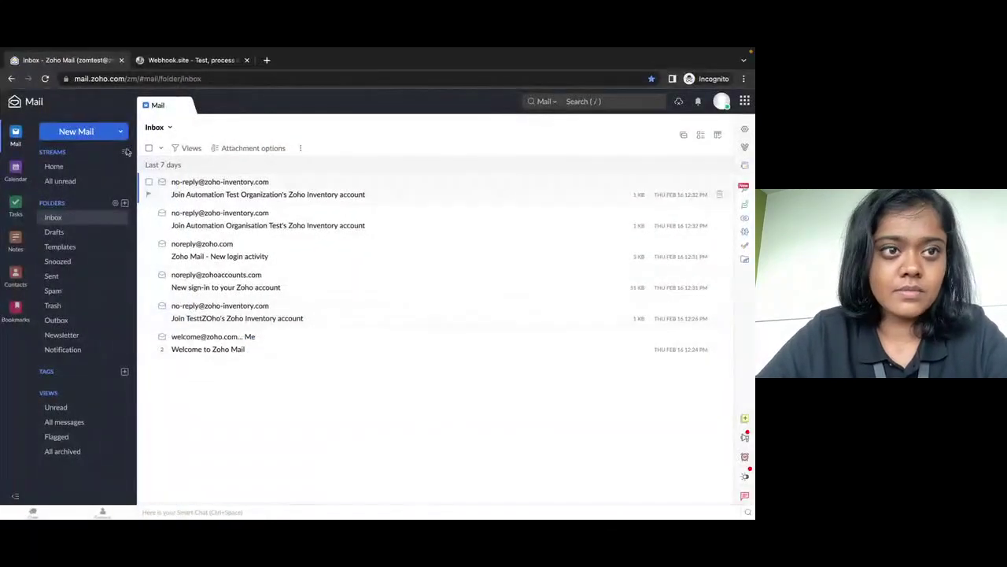
Switch to the Zoho Mail inbox, reload it to look for the packing alert, and return to Zoho Inventory.
click(45, 78)
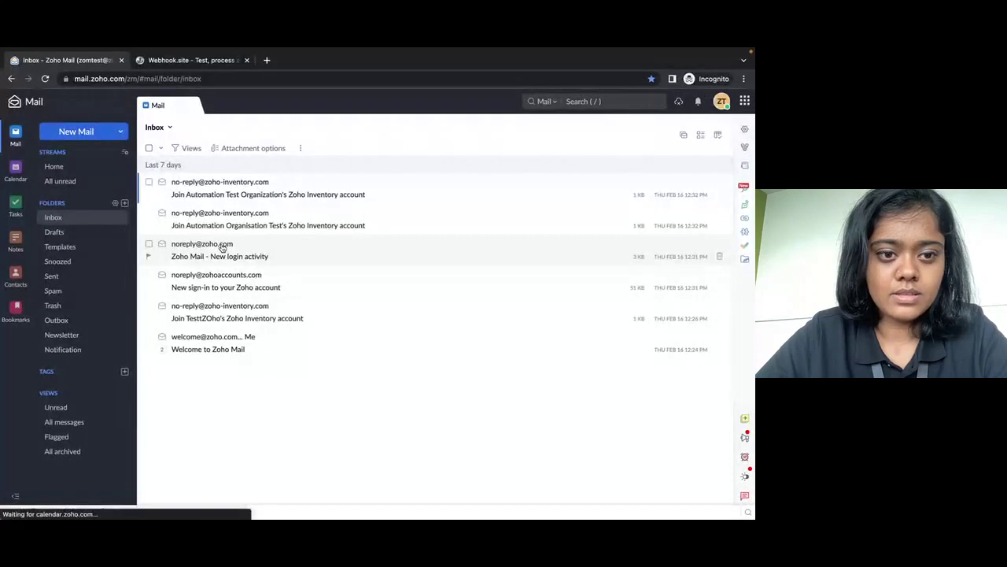
click(47, 78)
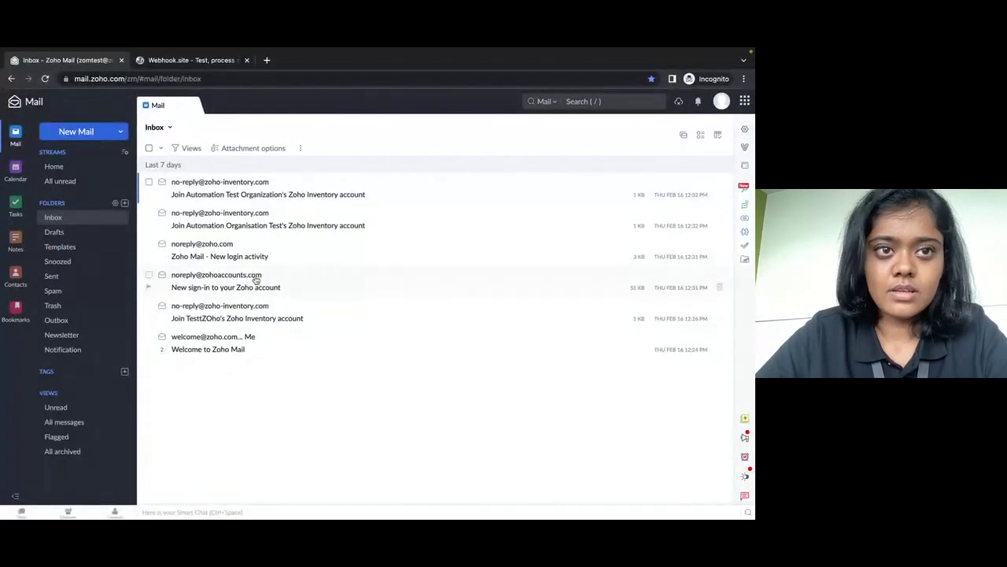
click(45, 79)
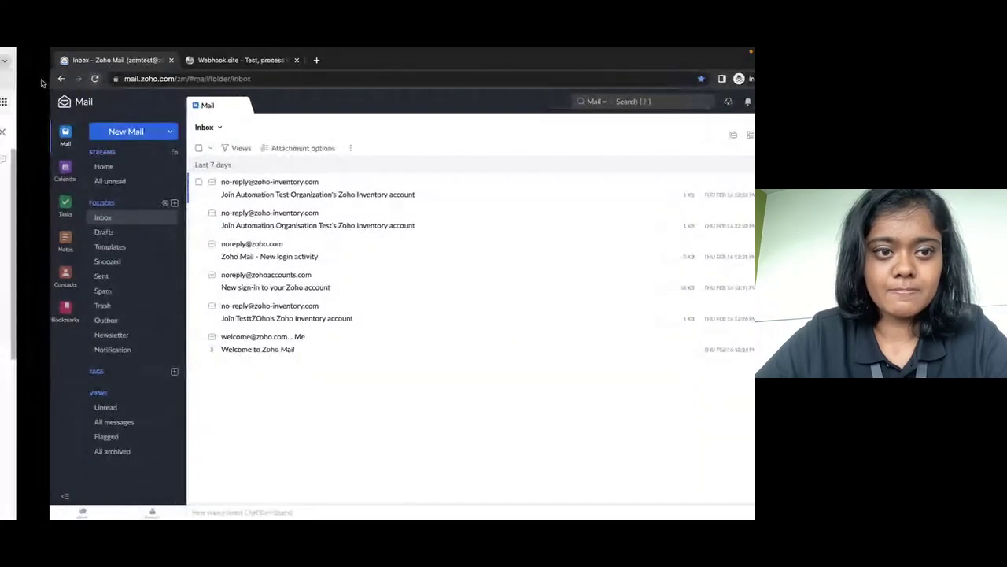
key(ctrl+Left)
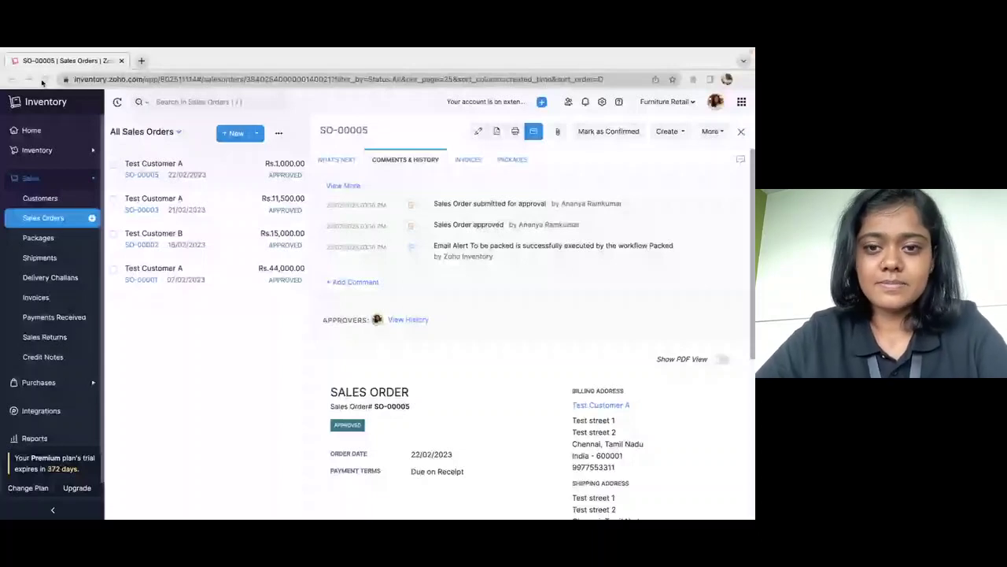
Open Users & Roles in the settings to check the store user's email address.
click(603, 102)
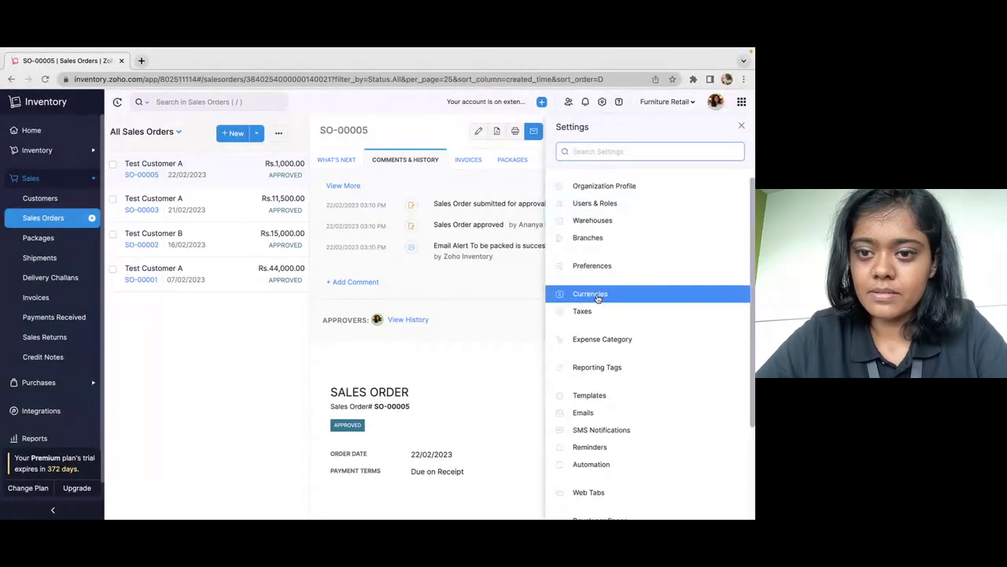
click(598, 203)
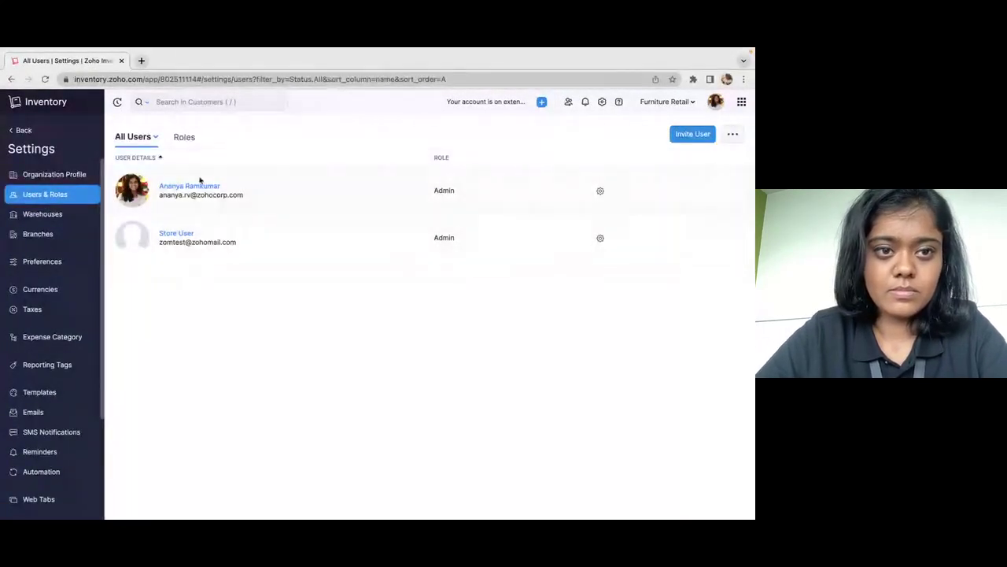
scroll(67, 430, down, 1)
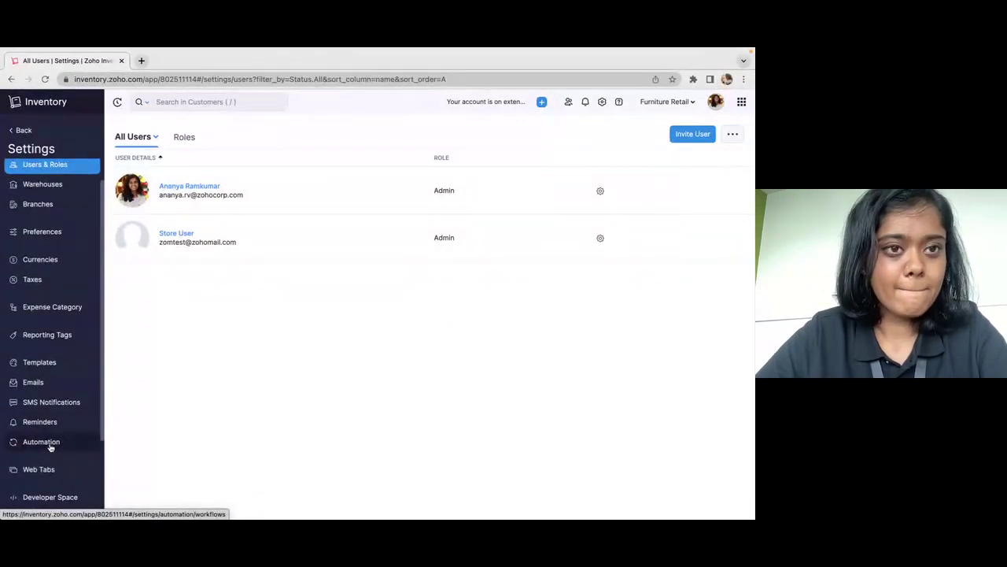
Examine the "To be packed" email alert's log details in the Automation workflow logs, and return to the log list.
click(41, 441)
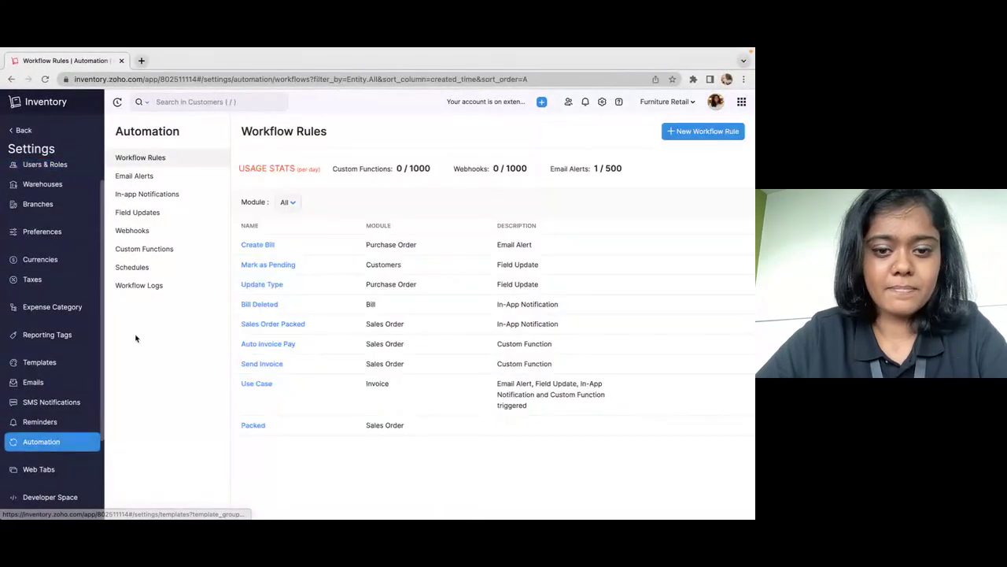
click(141, 285)
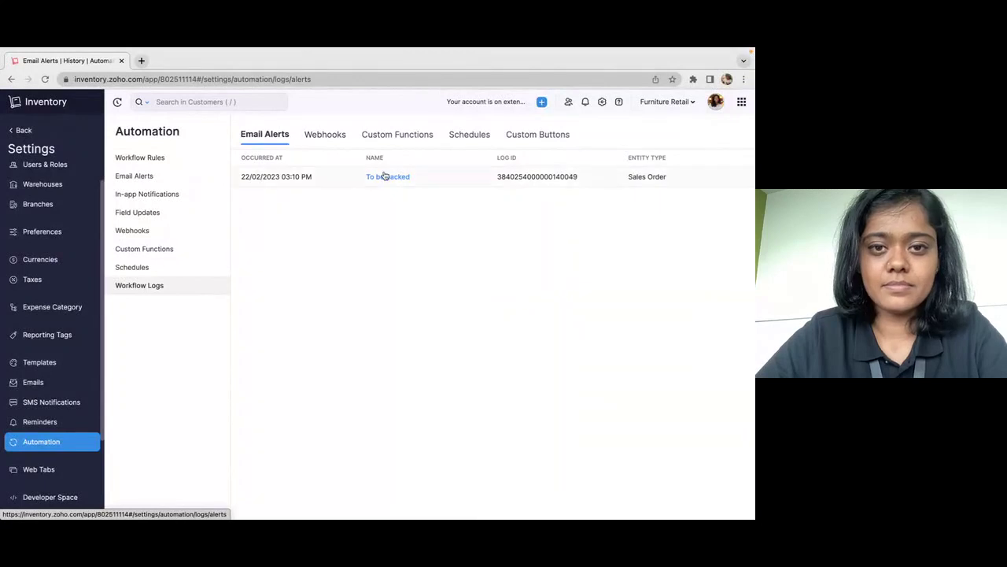
click(389, 178)
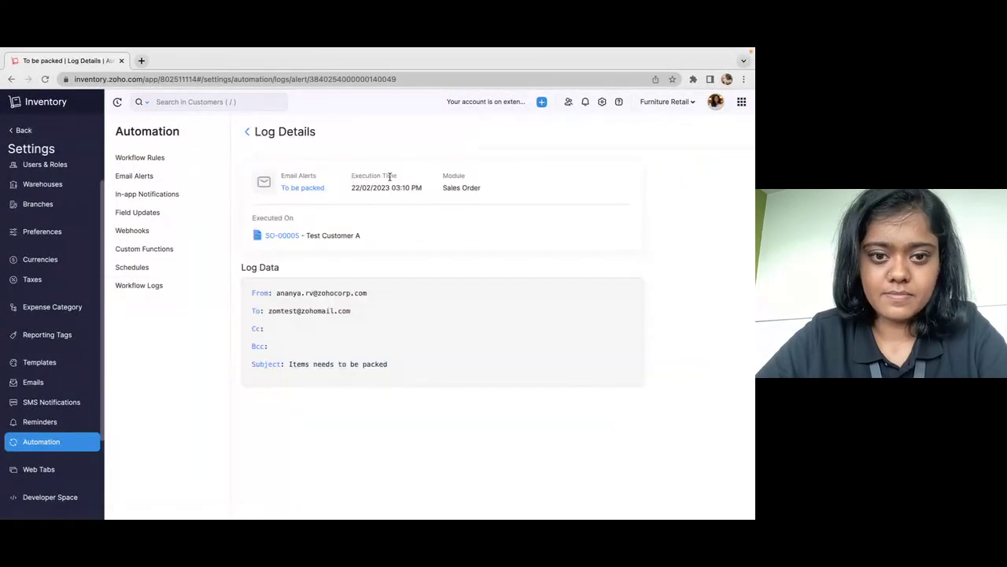
click(247, 134)
Recheck the reloaded Zoho Mail inbox, and reopen the sales order's comments and history in Zoho Inventory.
key(ctrl+Right)
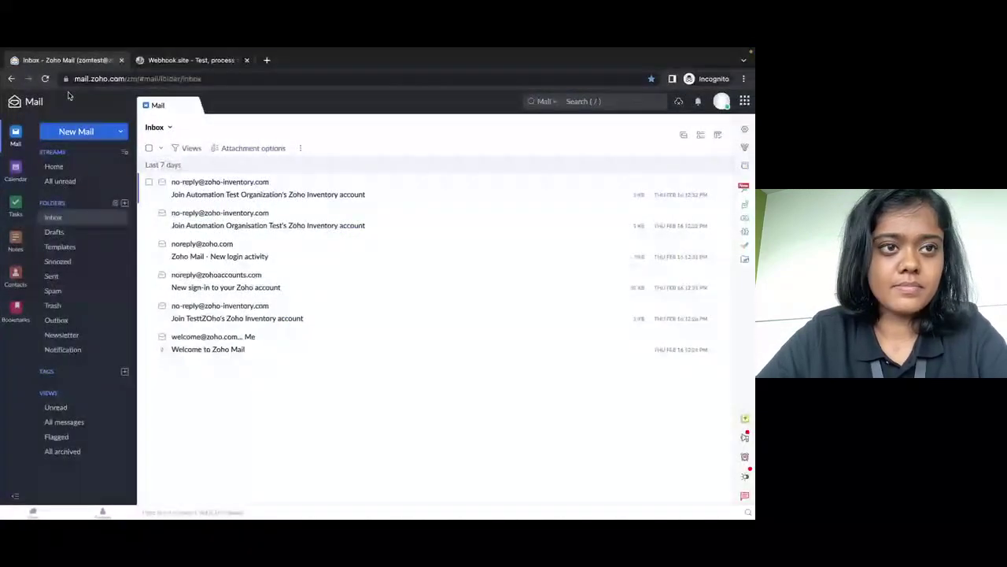
click(45, 78)
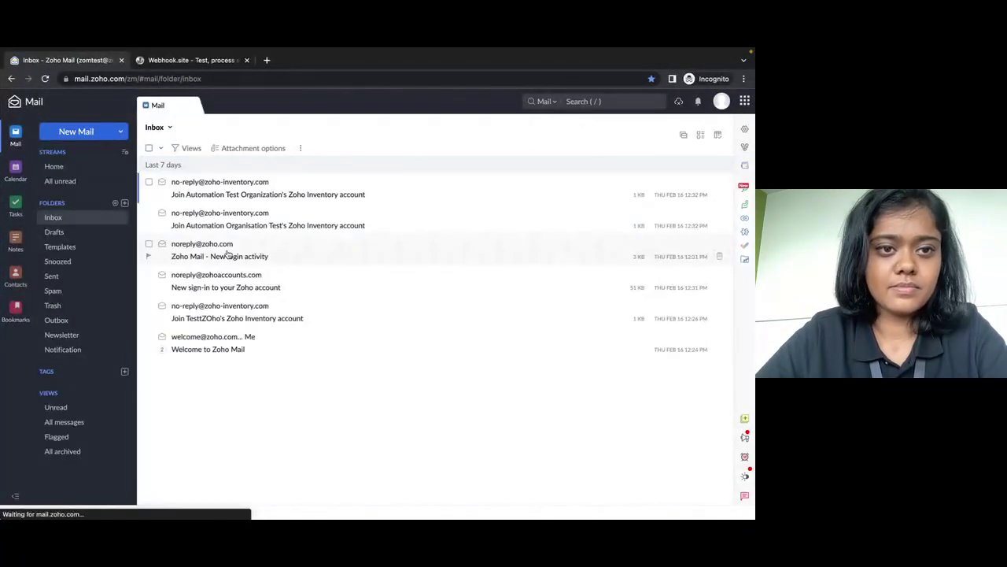
key(ctrl+Left)
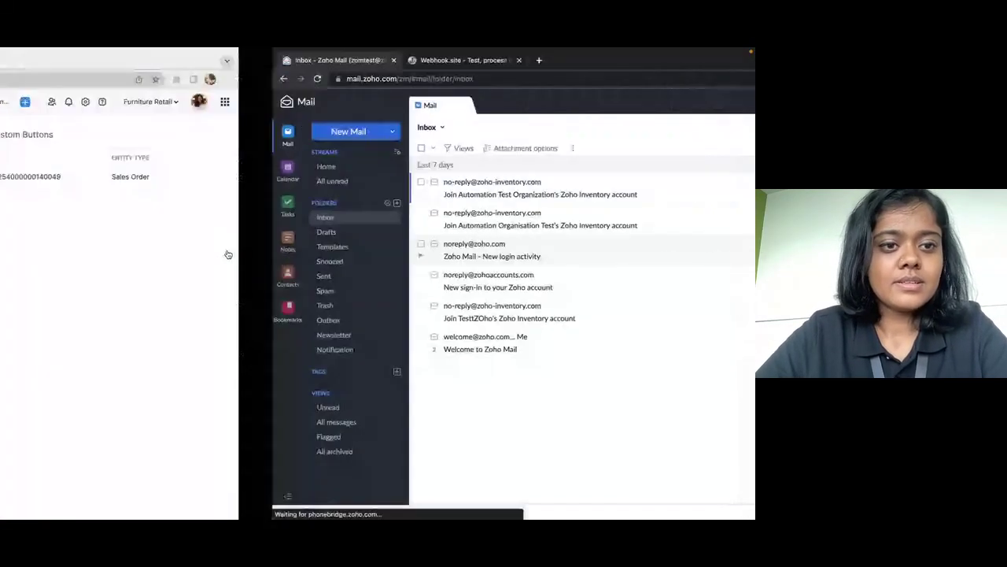
key(ctrl+Left)
key(ctrl+Right)
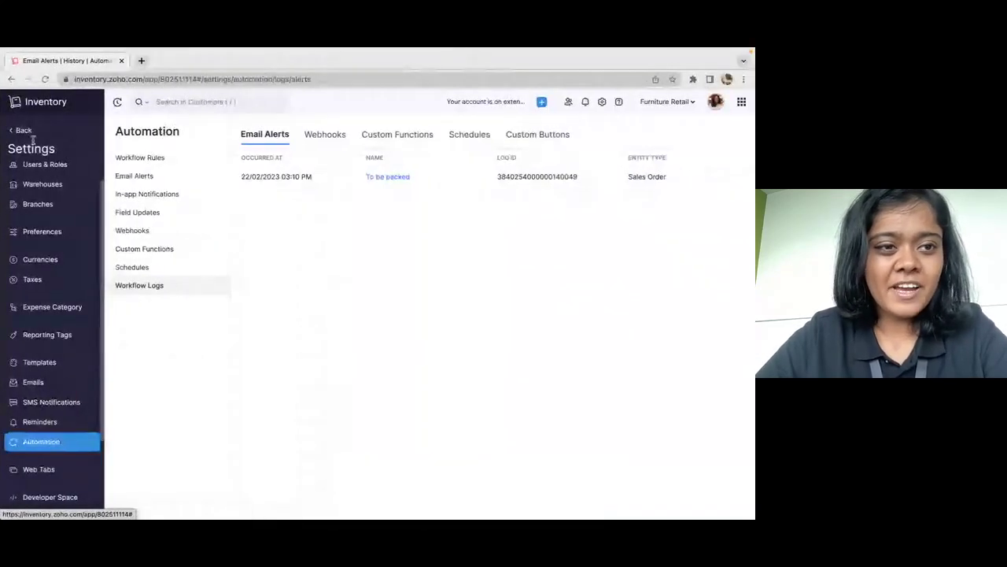
click(21, 129)
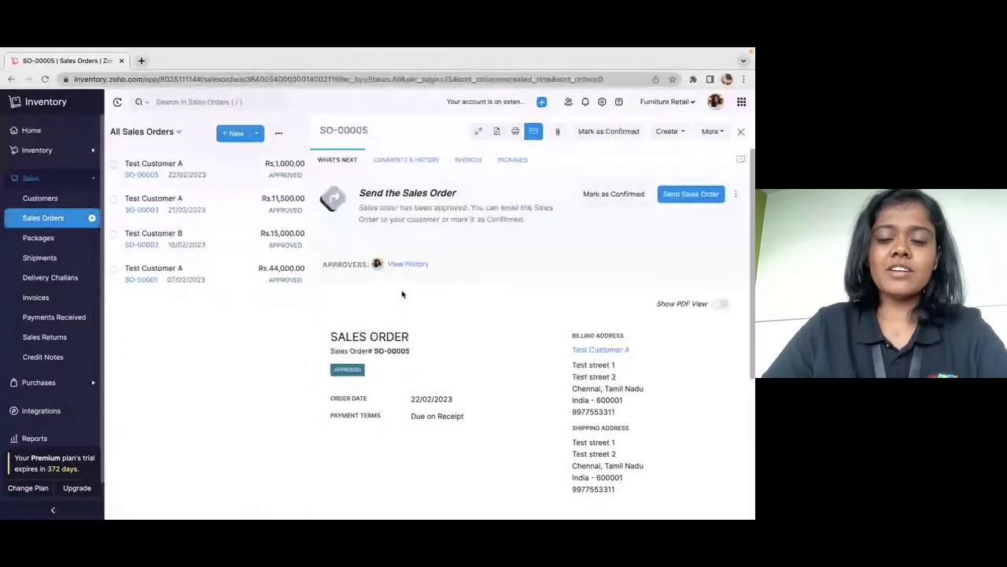
click(406, 160)
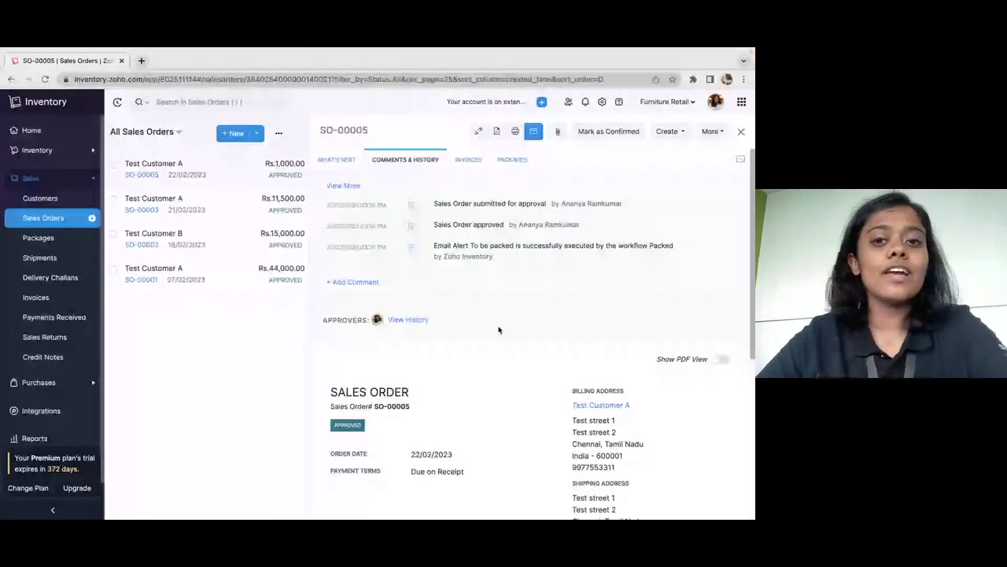
Read the presentation's purchase order Email Alert scenario, and open the workflow rules in Zoho Inventory's Automation settings.
key(alt+Tab)
key(Right)
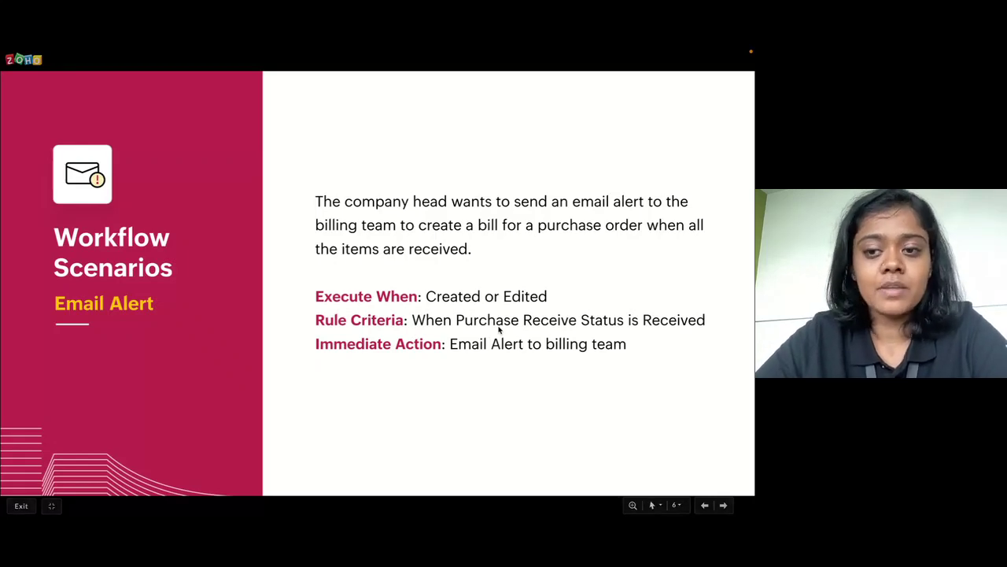
key(alt+Tab)
click(602, 102)
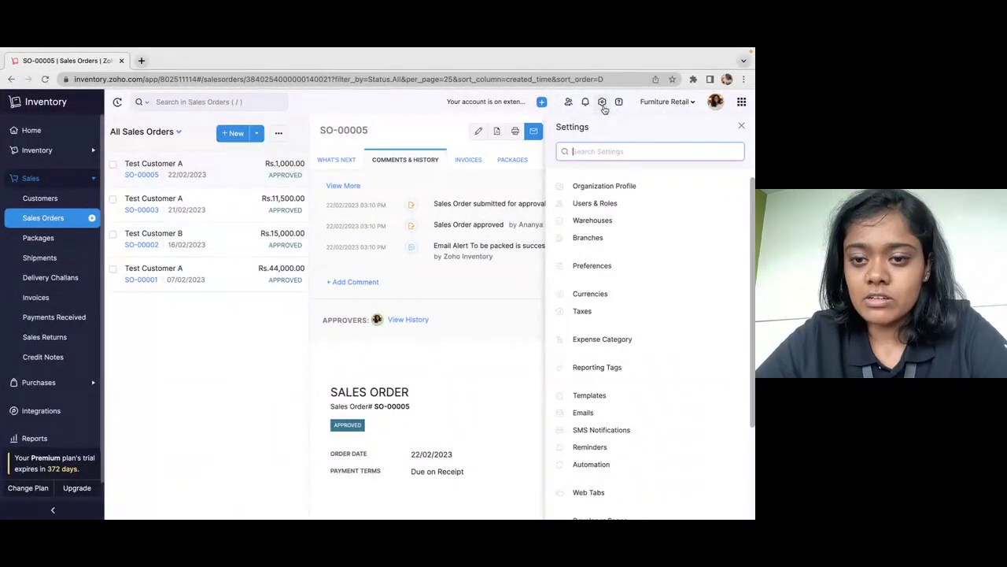
click(602, 468)
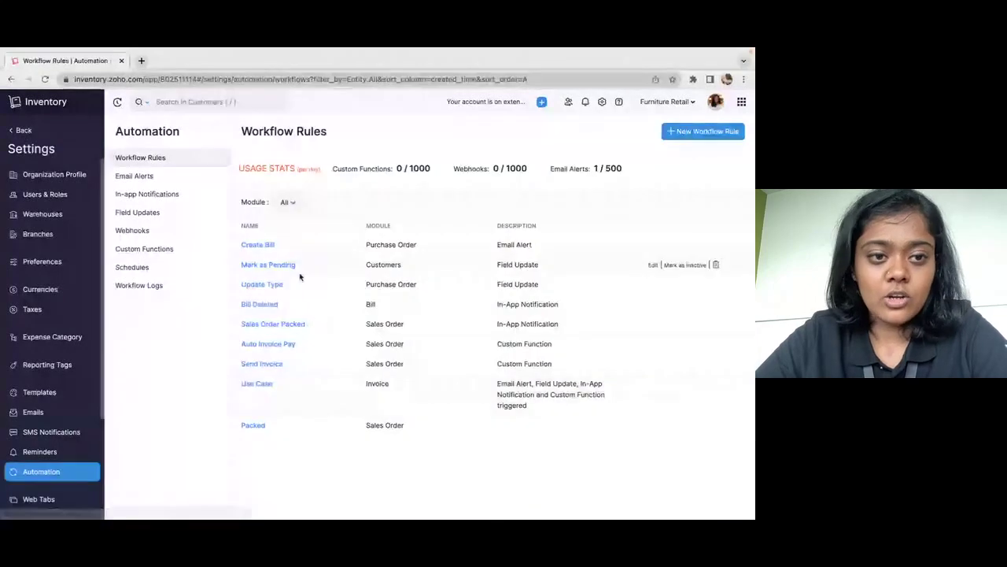
Examine the Create Bill email alert's template and recipient choices in the Automation settings, and close it without saving.
click(145, 177)
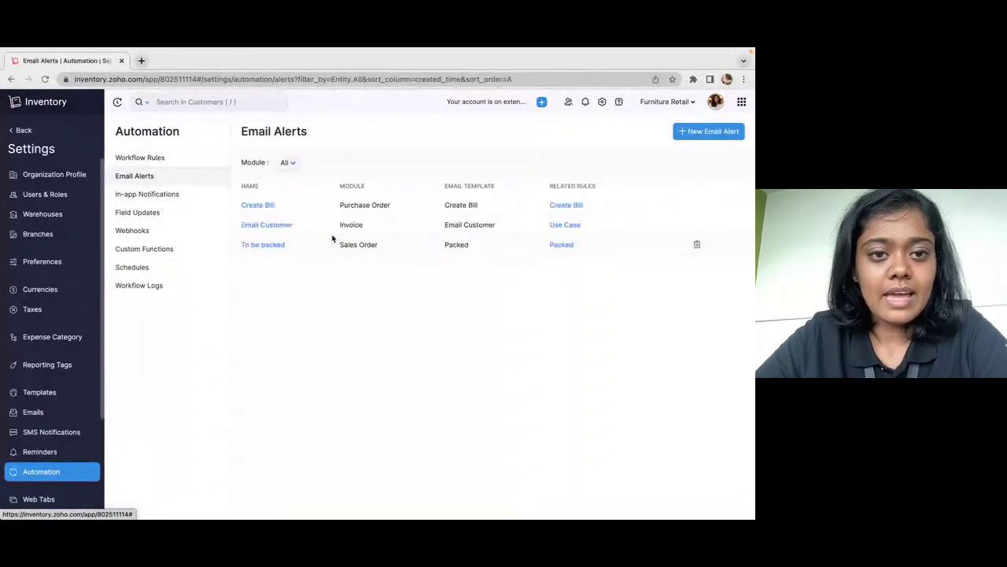
click(263, 205)
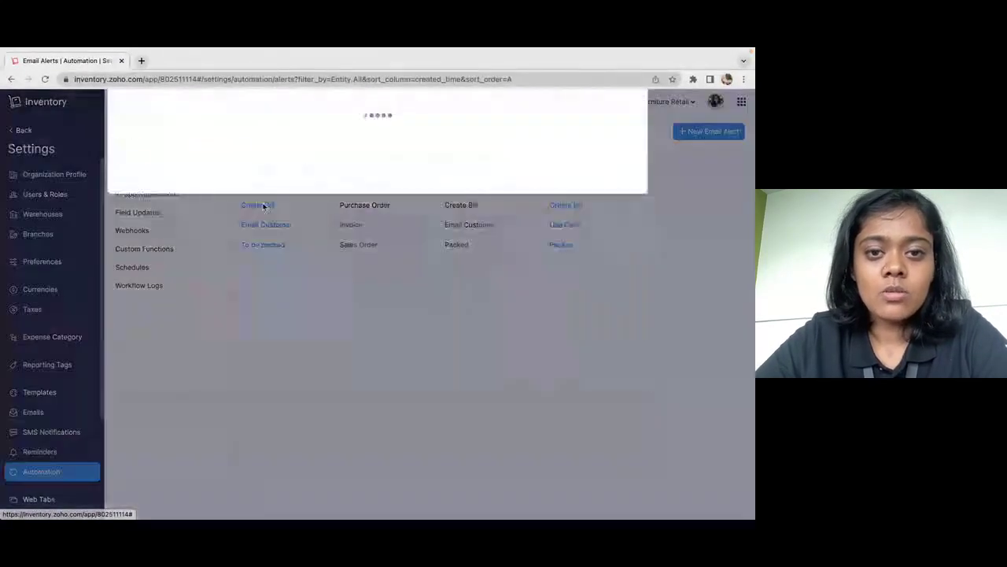
click(319, 212)
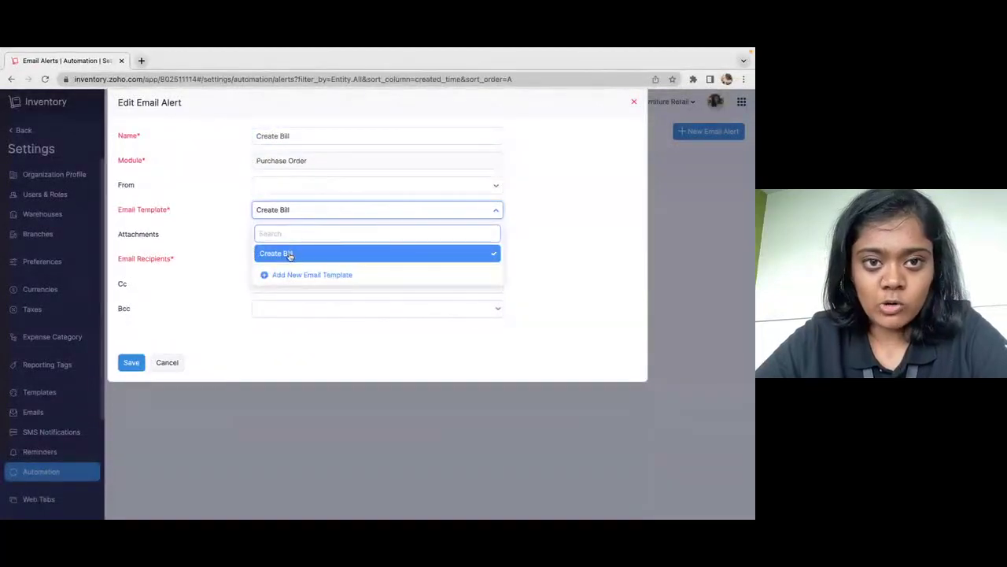
click(185, 181)
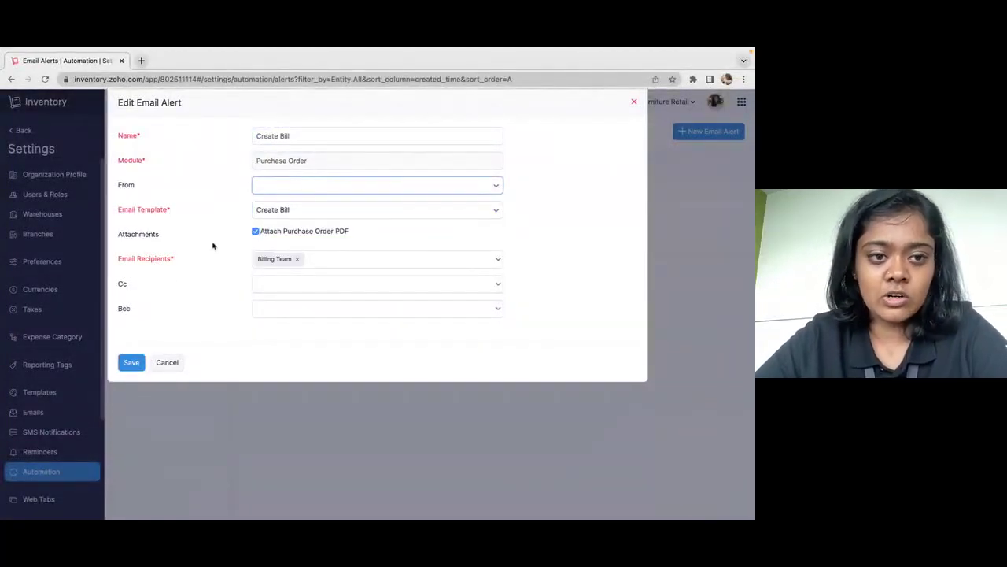
click(312, 265)
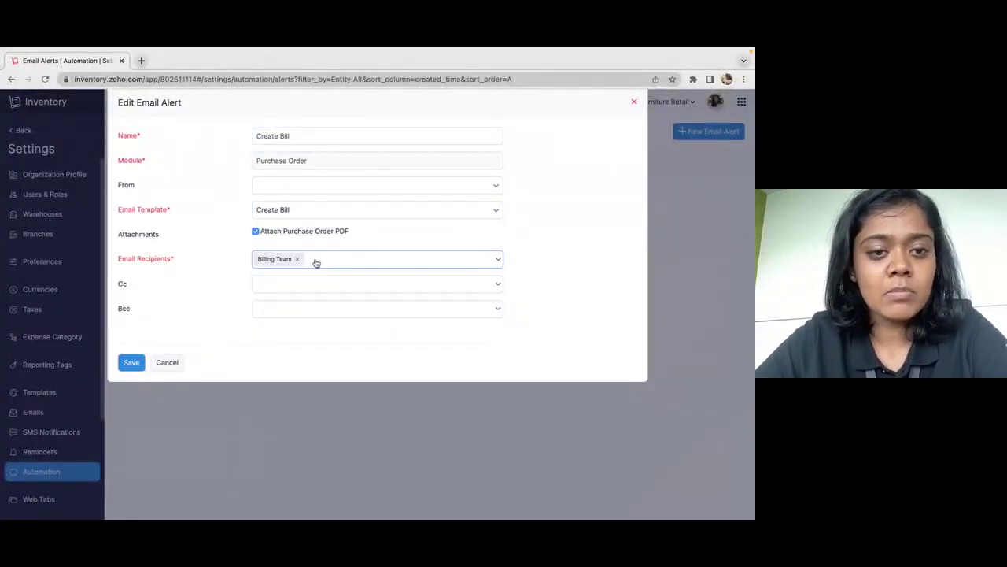
scroll(317, 370, down, 2)
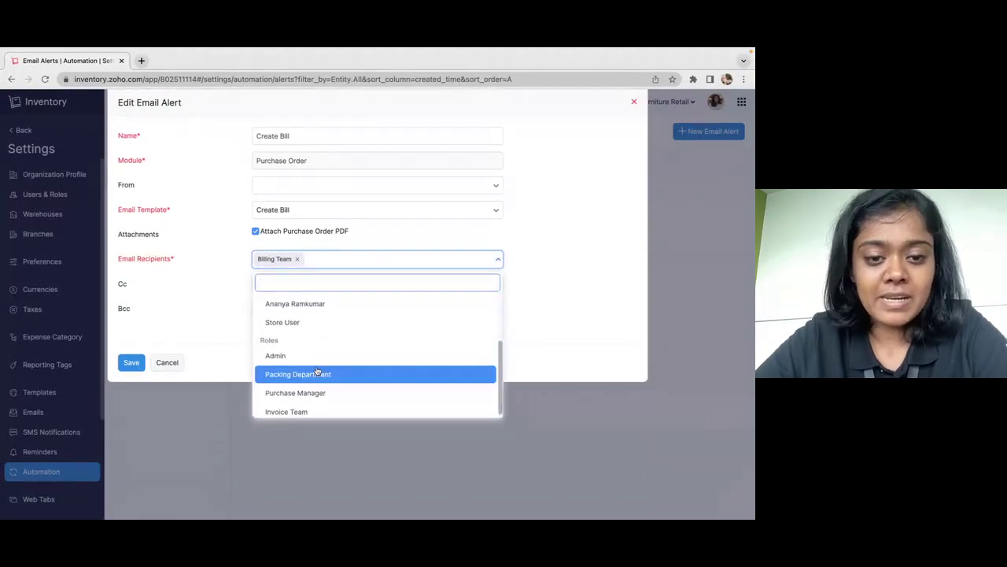
click(162, 362)
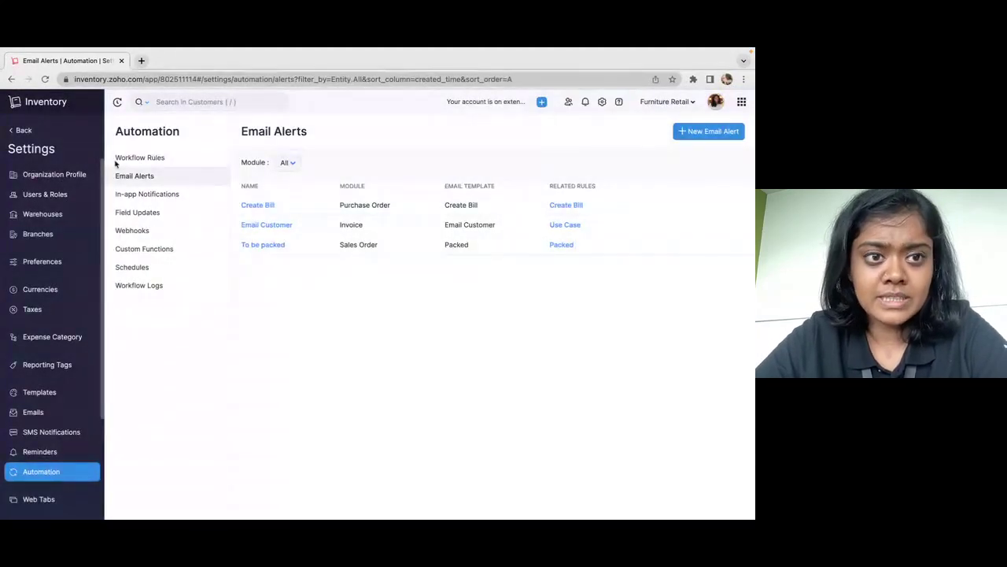
Examine the trigger, filter criteria and immediate action of the Create Bill workflow rule, and leave it without saving.
click(149, 163)
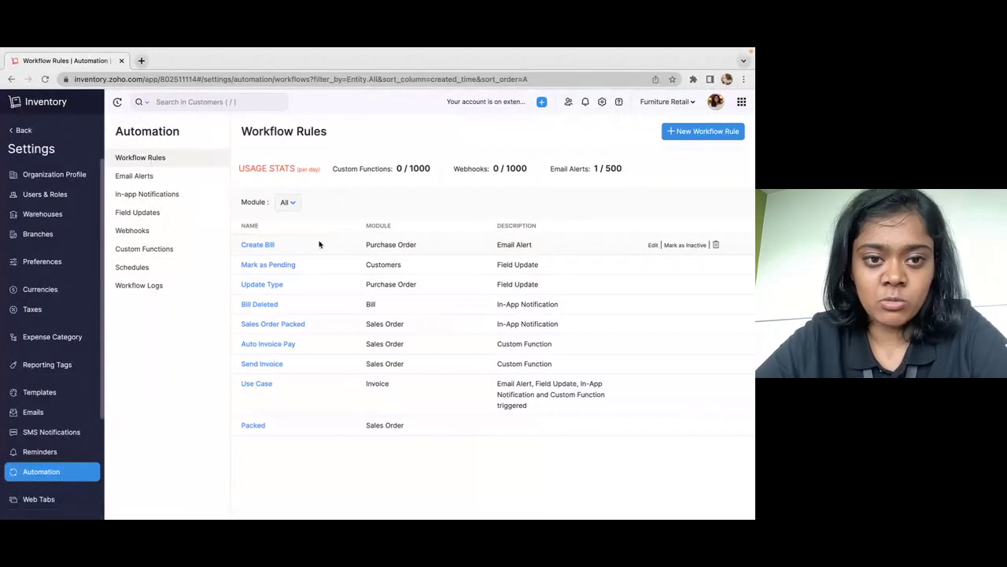
click(257, 244)
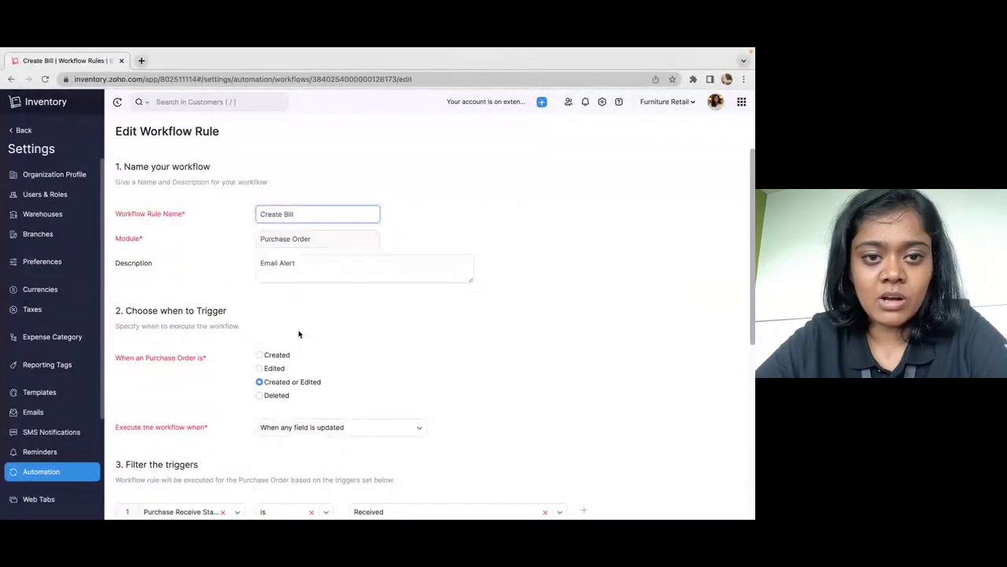
scroll(299, 335, down, 1)
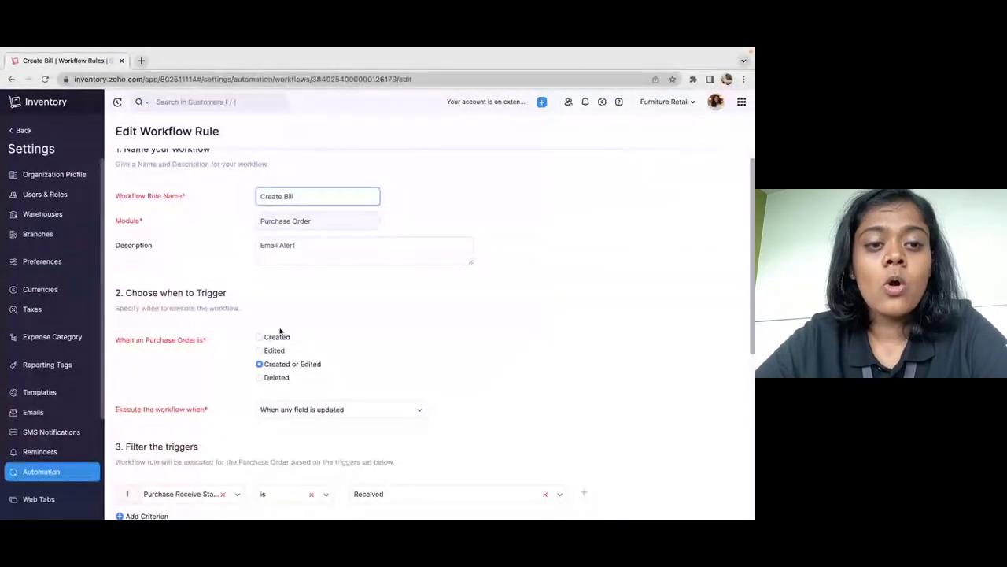
scroll(337, 378, down, 5)
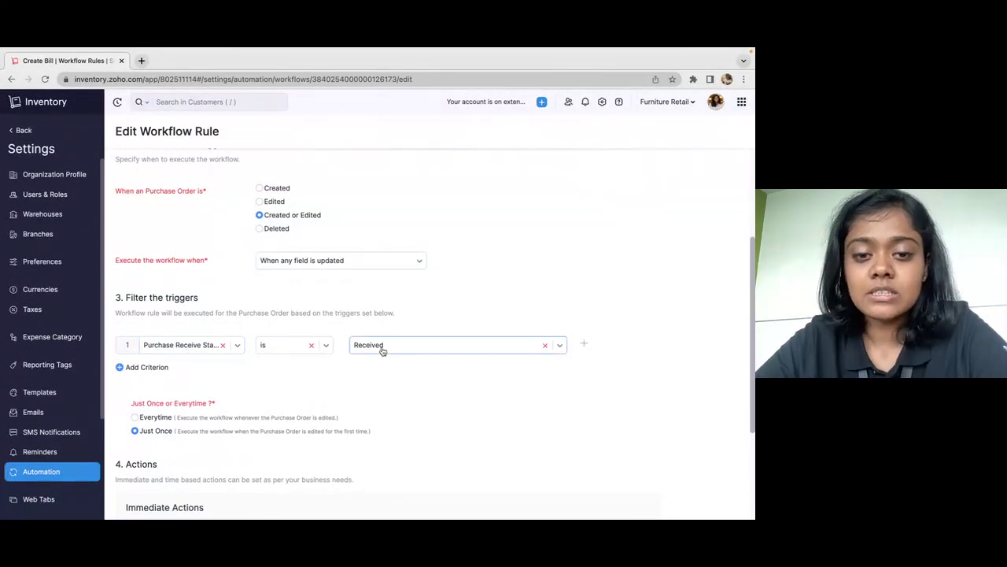
scroll(276, 394, down, 3)
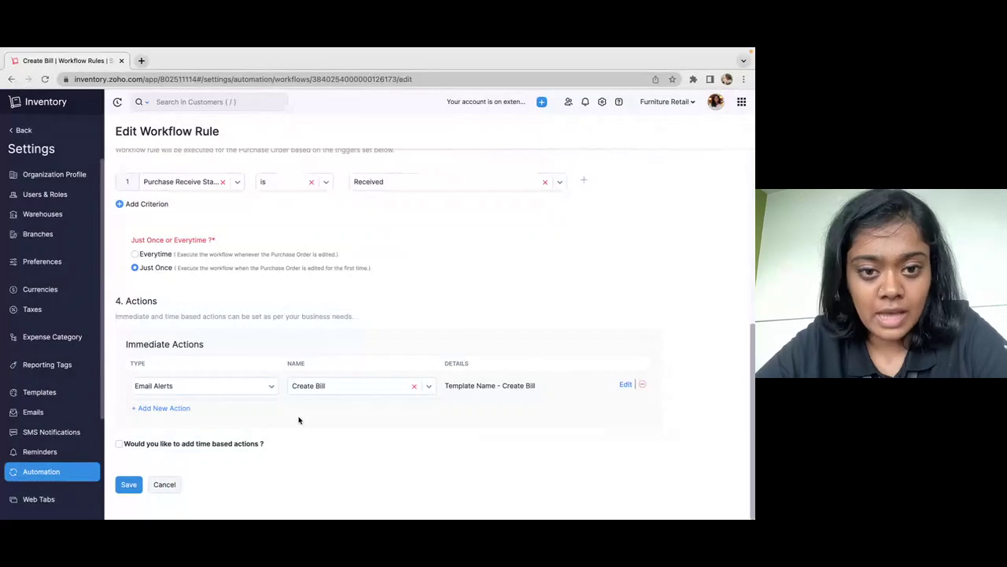
click(164, 485)
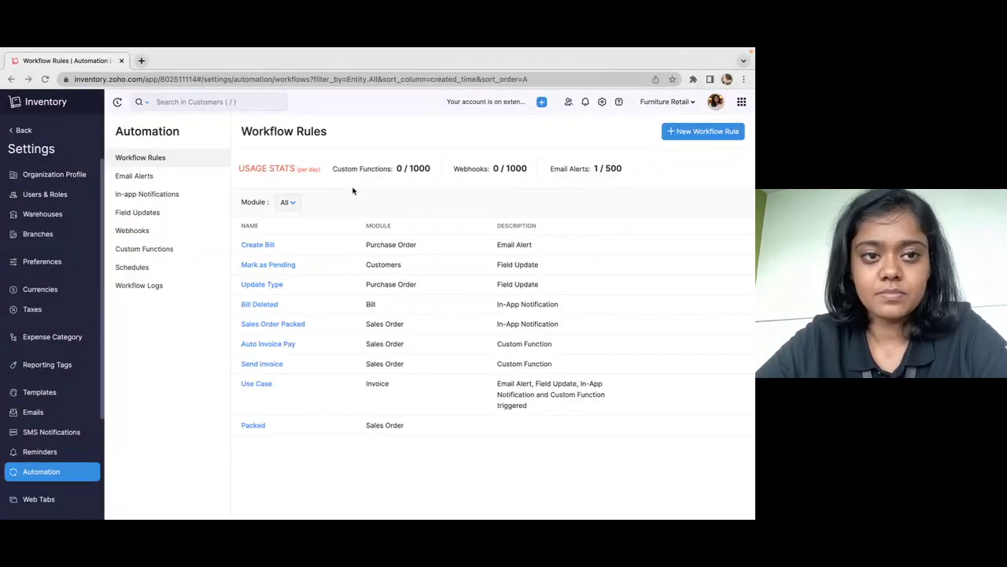
Switch to the presentation, read the Field updates workflow scenario, and return to Zoho Inventory.
key(ctrl+Left)
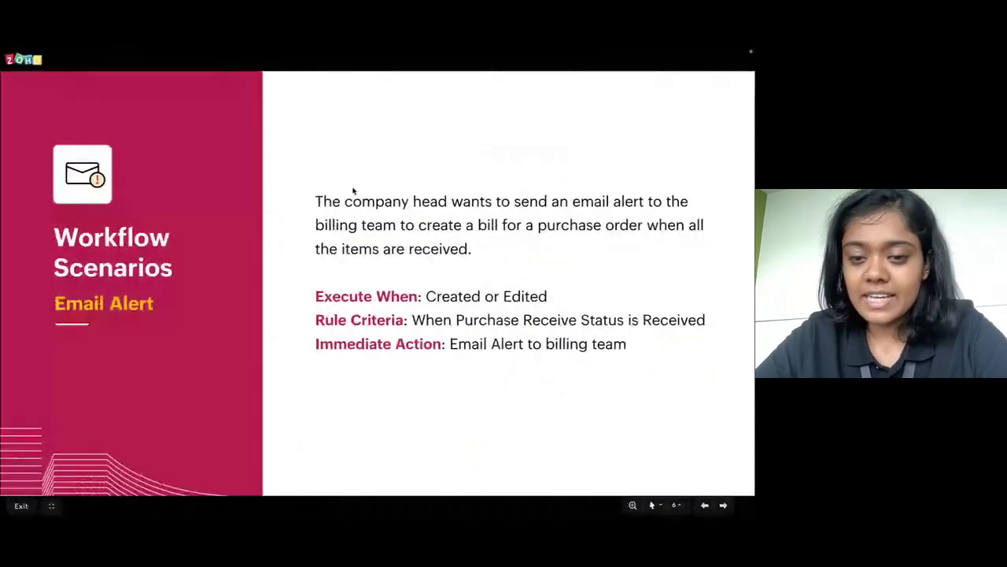
key(Right)
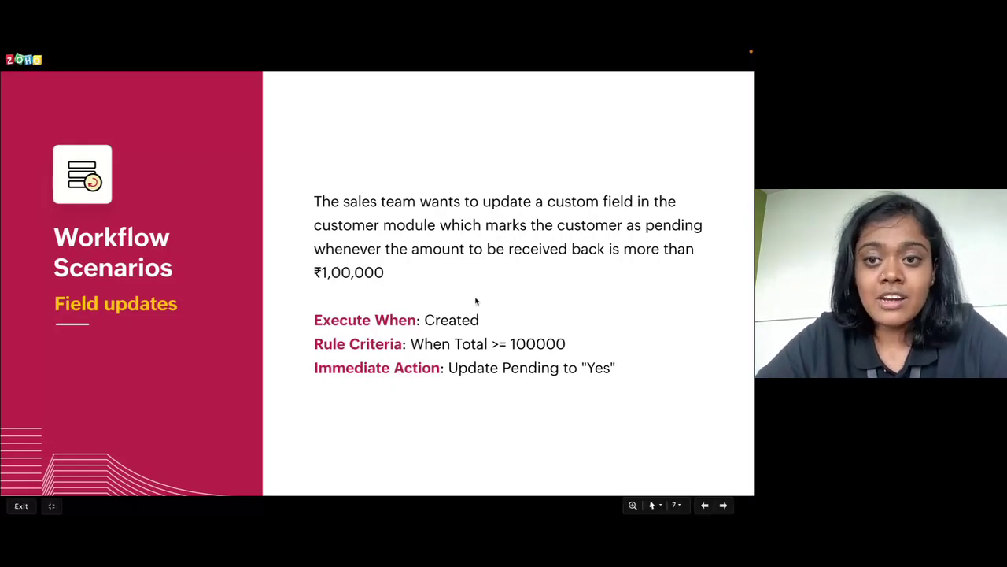
key(ctrl+Right)
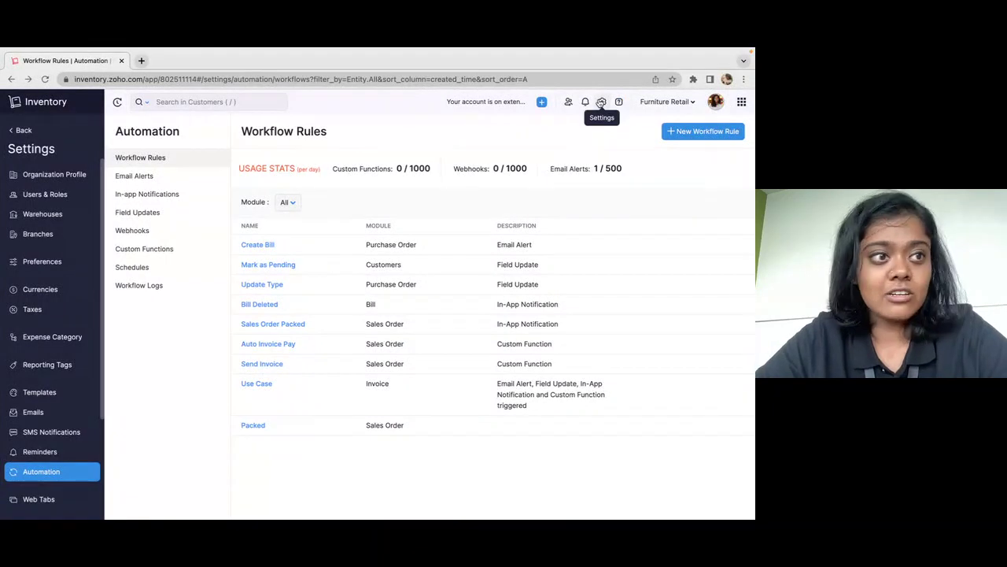
Open the field customization for Customers and Vendors in the Preferences settings.
click(602, 103)
click(594, 264)
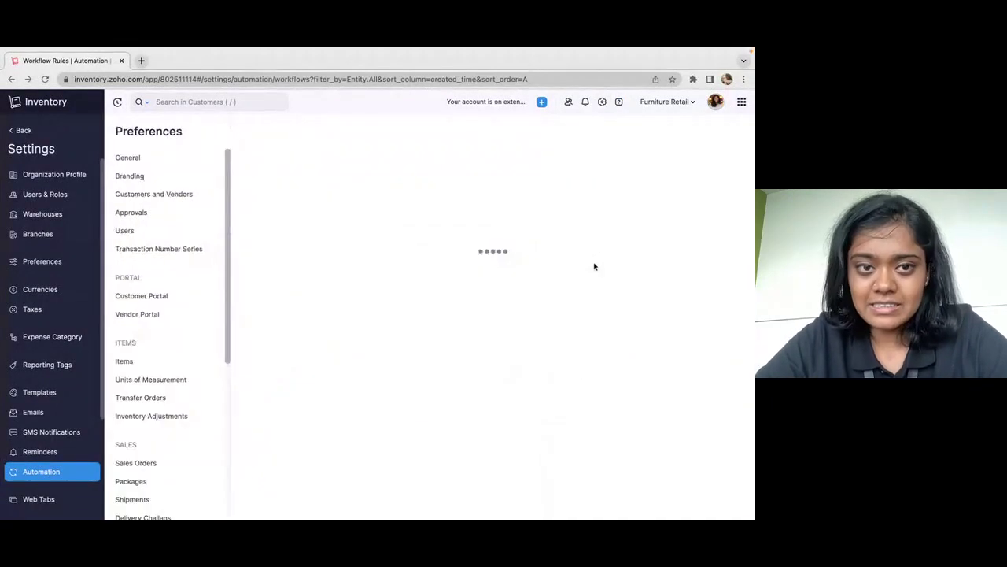
click(166, 195)
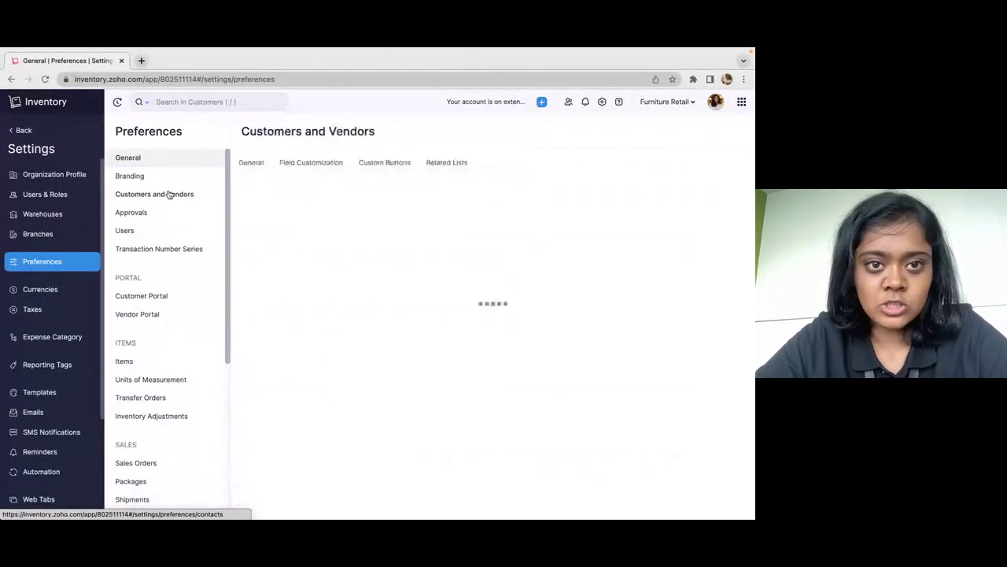
click(334, 164)
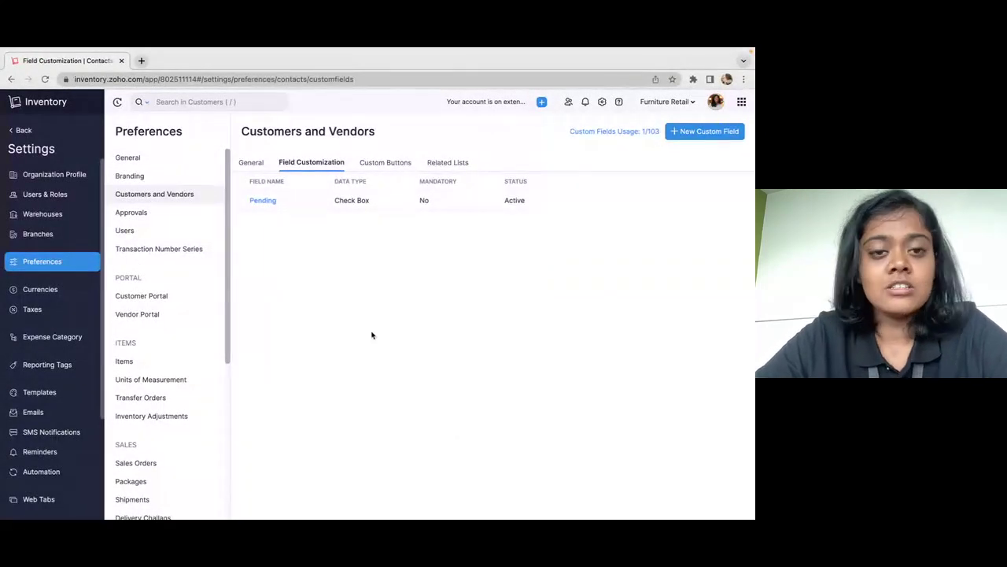
View the data types available for a new contact custom field, and check the existing Pending field's settings, saving nothing.
click(707, 136)
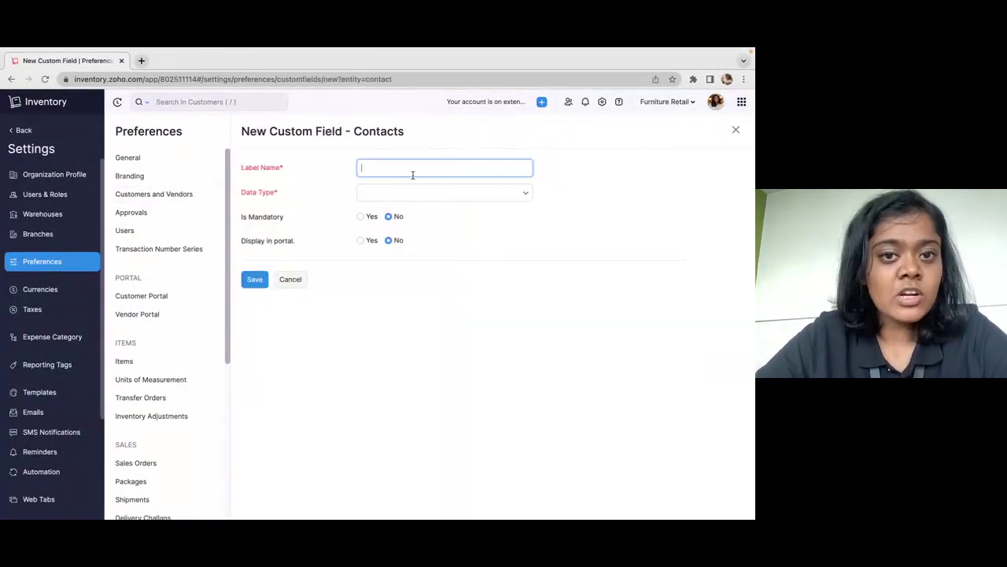
click(477, 197)
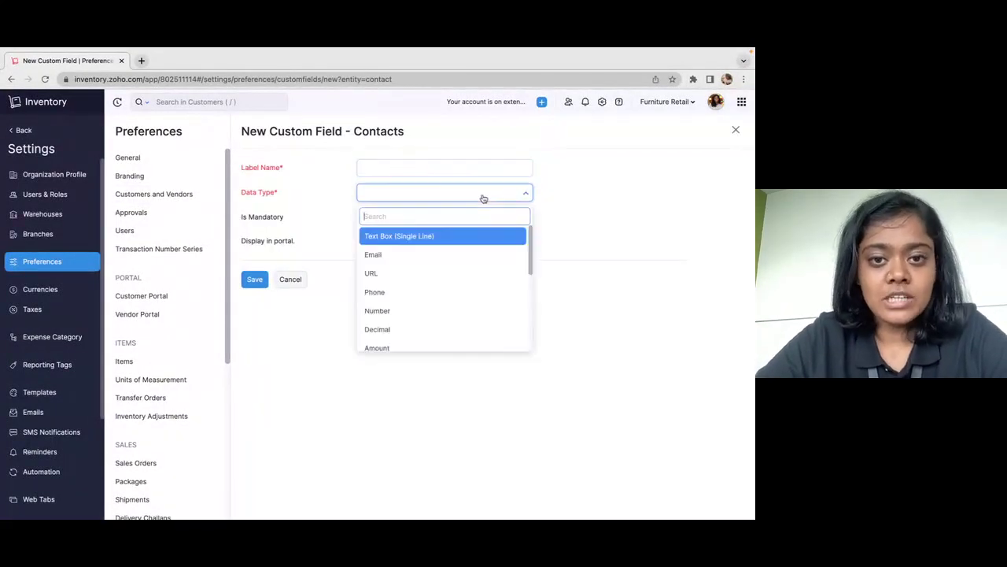
click(293, 281)
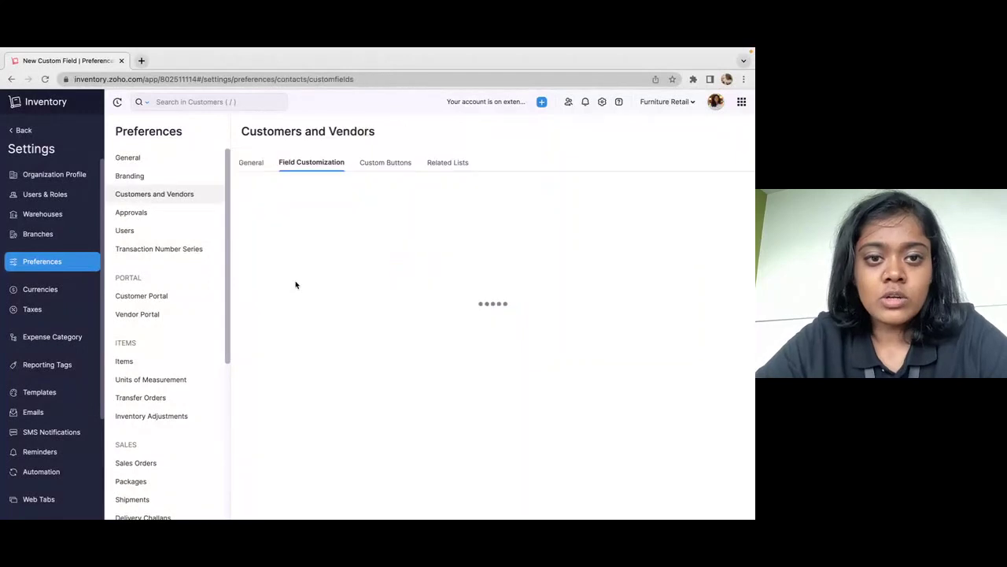
click(268, 201)
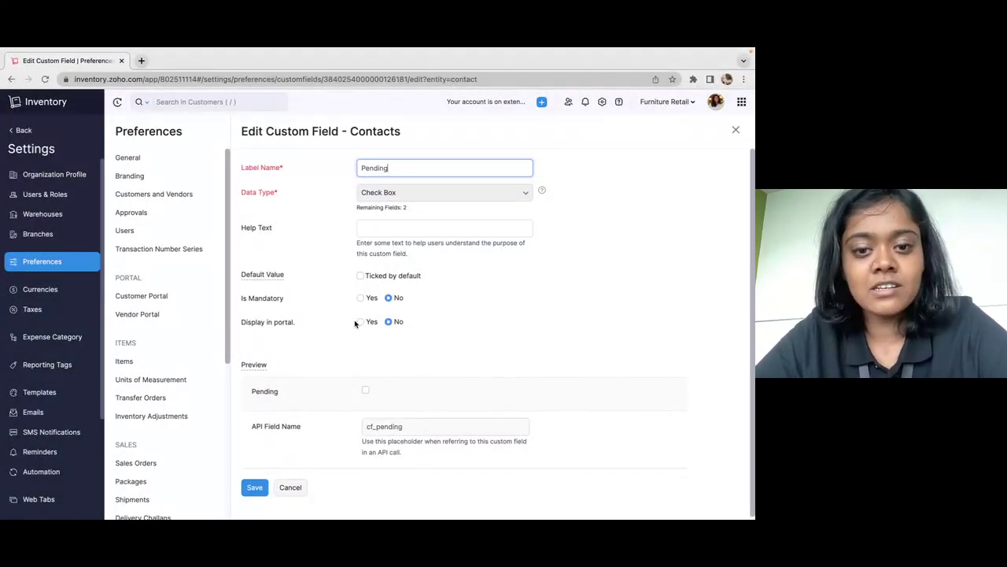
click(291, 487)
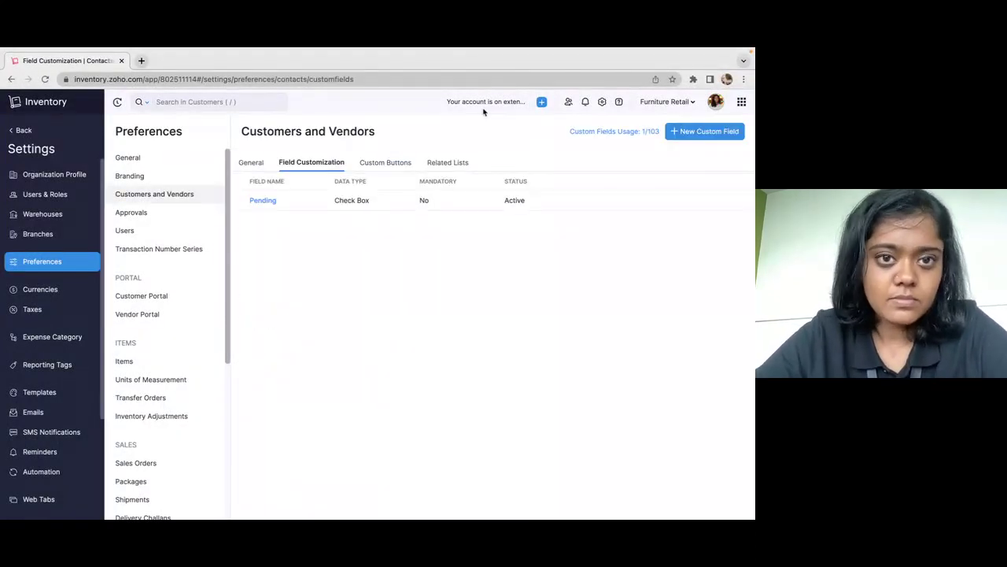
Check the "Mark as Pending" field update's definition in the Automation settings, and close it without saving.
scroll(40, 406, down, 2)
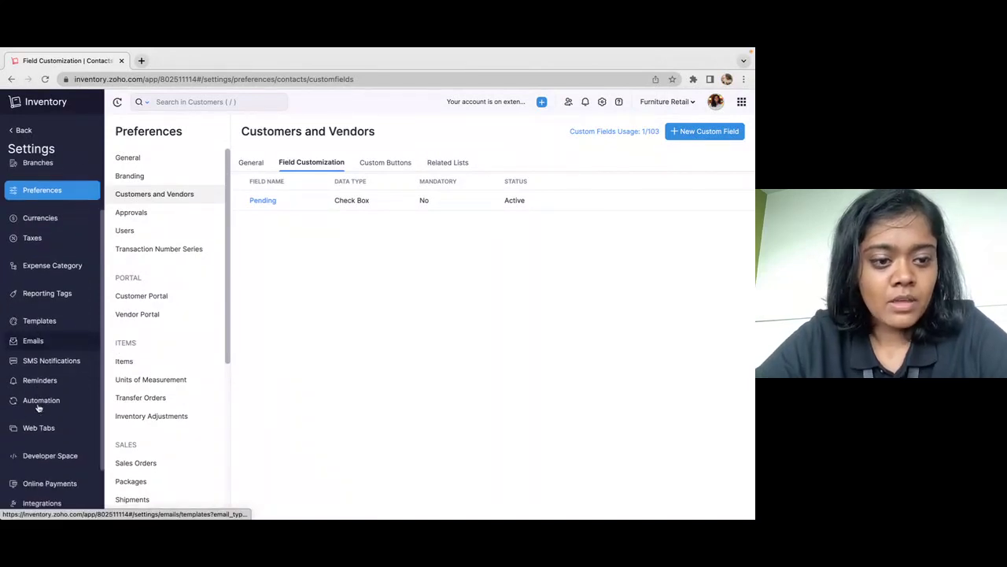
click(41, 401)
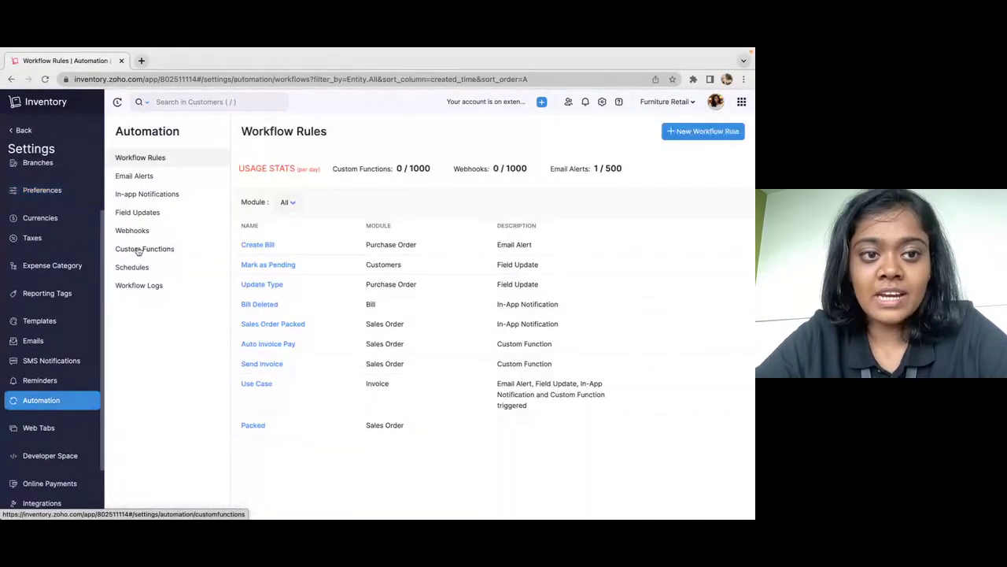
click(147, 212)
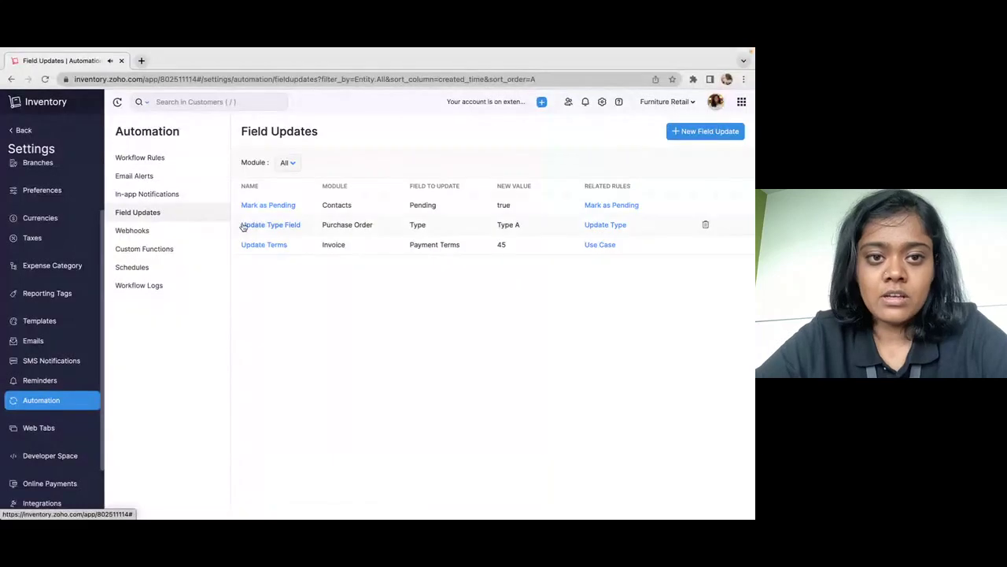
click(275, 205)
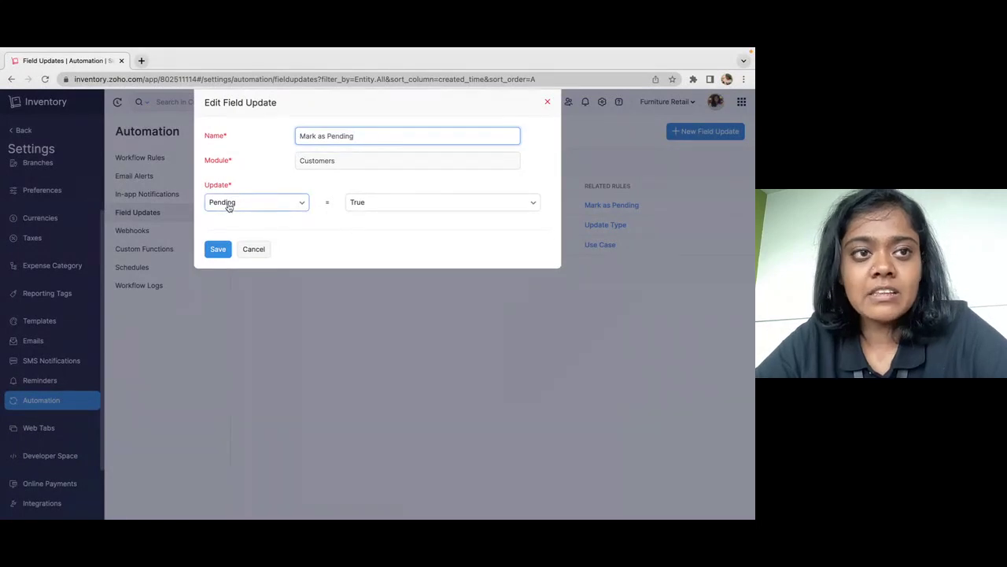
click(266, 250)
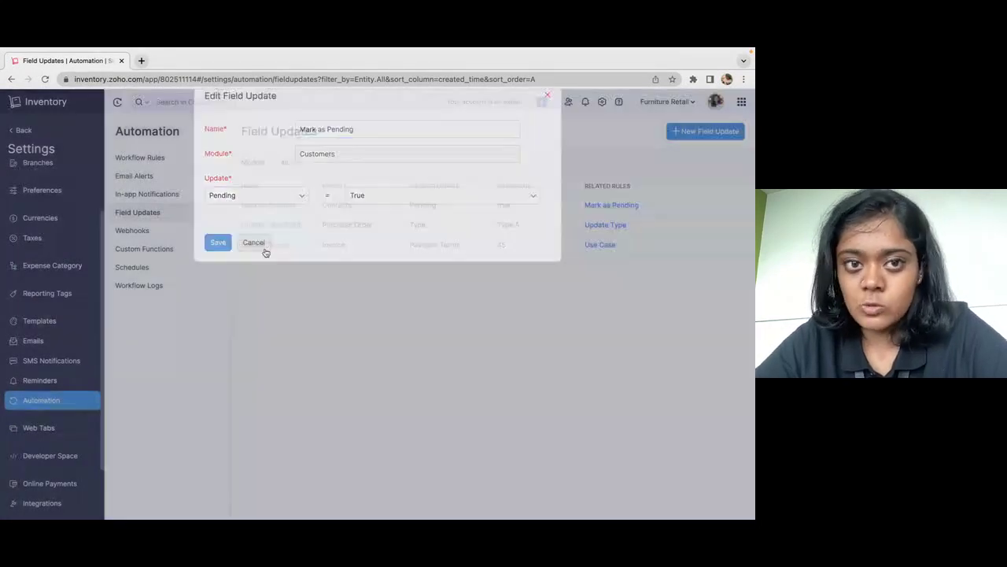
Examine the trigger, filter criteria and immediate action of the "Mark as Pending" workflow rule, and leave it without saving.
click(131, 157)
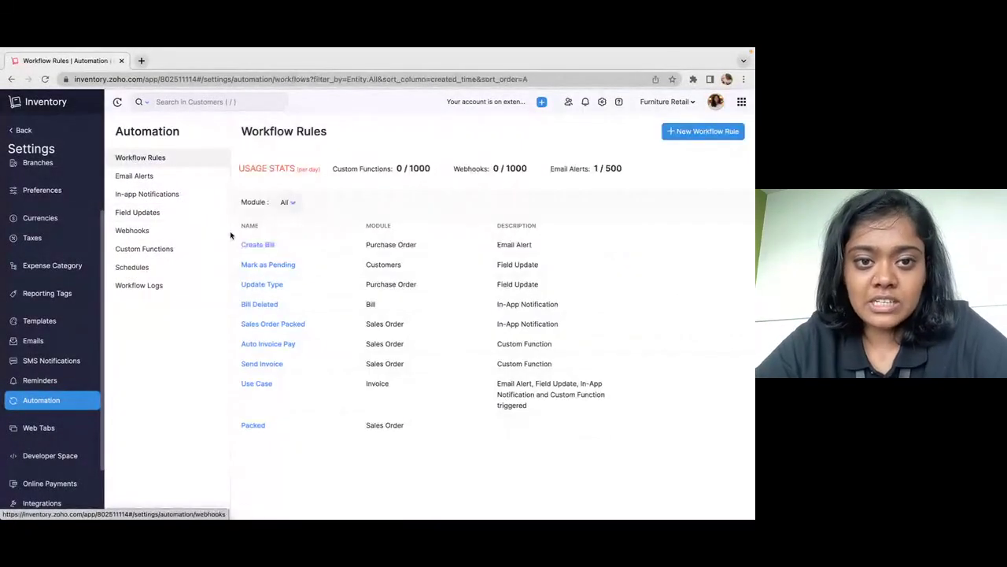
click(284, 269)
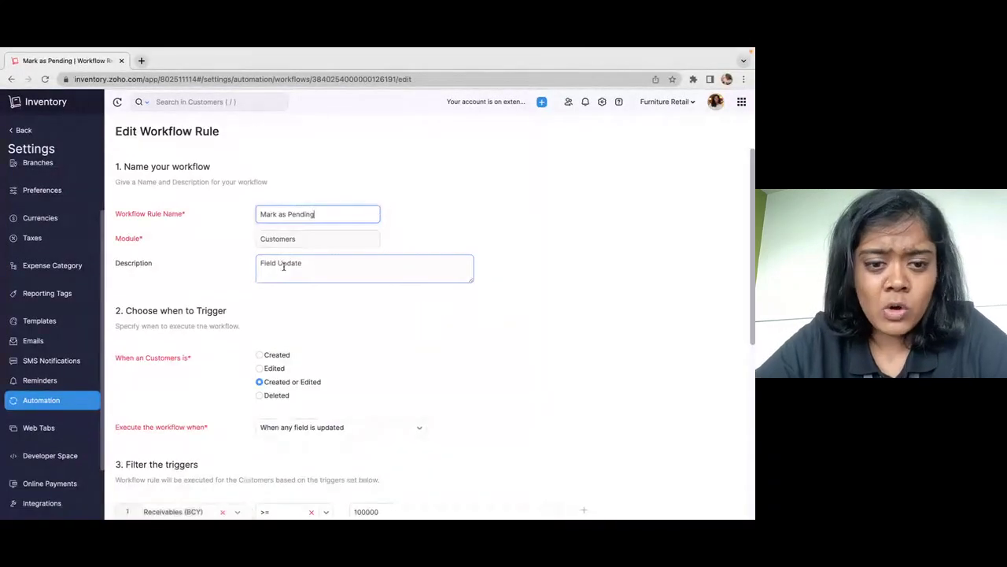
scroll(285, 270, down, 2)
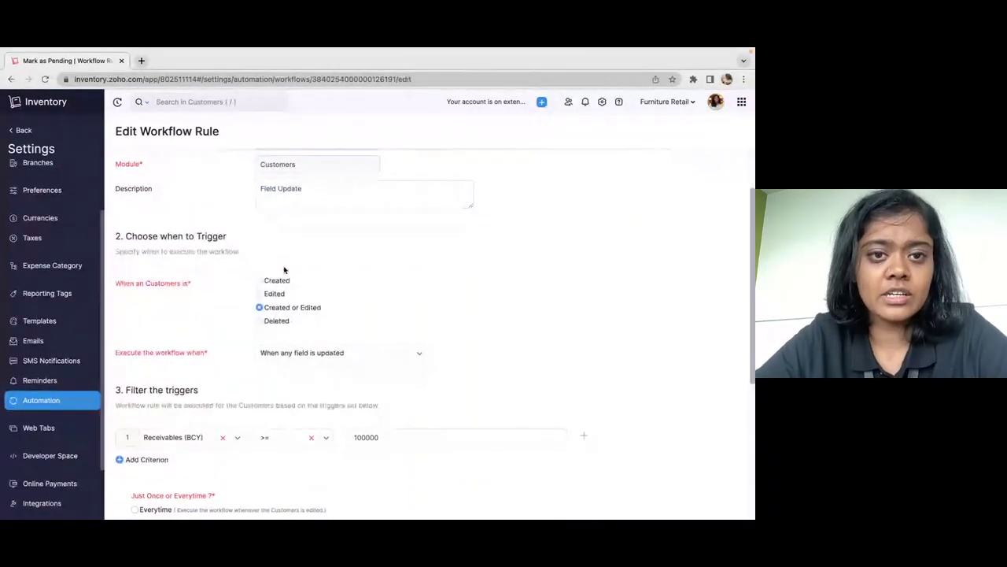
scroll(181, 358, down, 2)
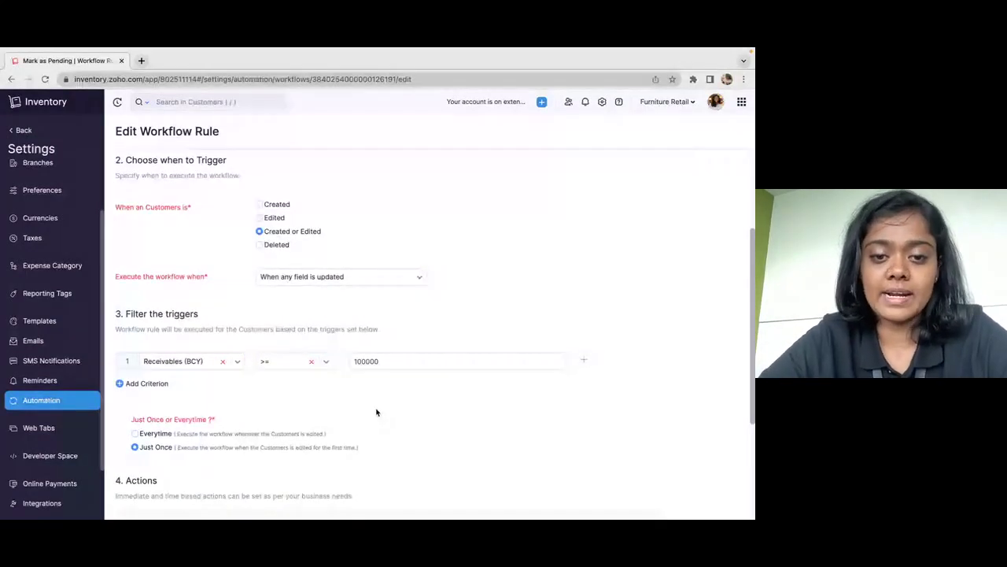
scroll(330, 396, down, 5)
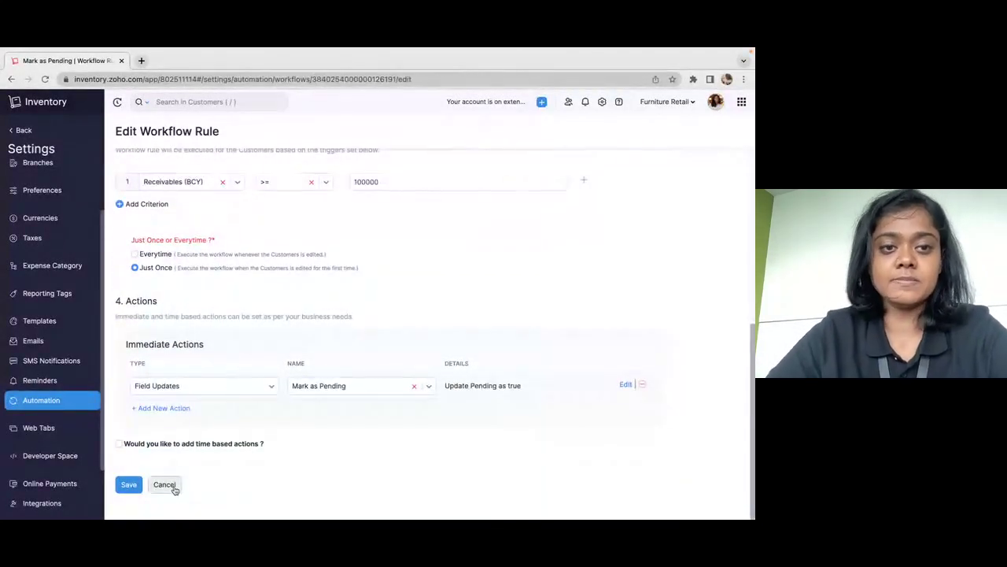
click(165, 485)
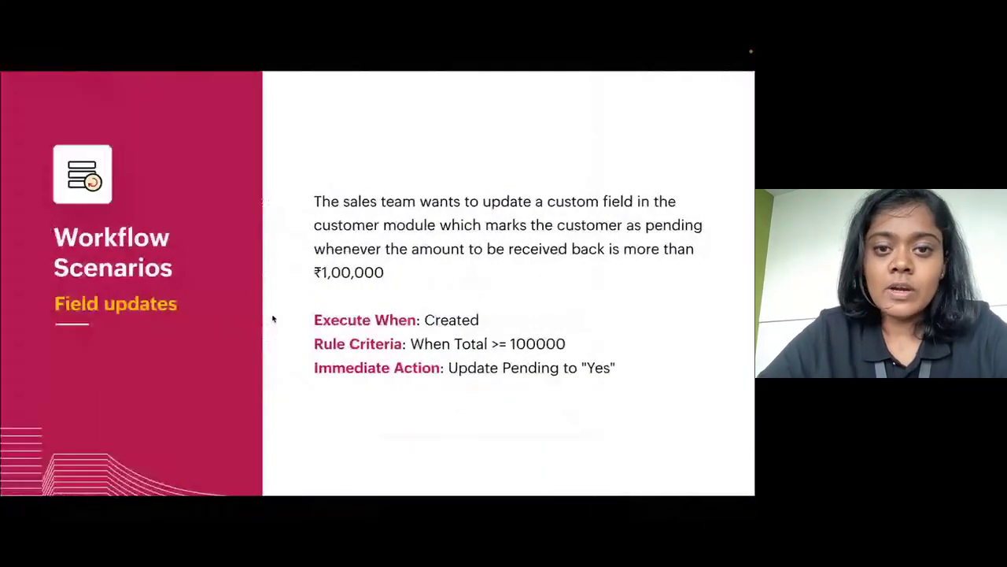
Open the field customization for Purchase Orders in the Preferences settings.
click(273, 319)
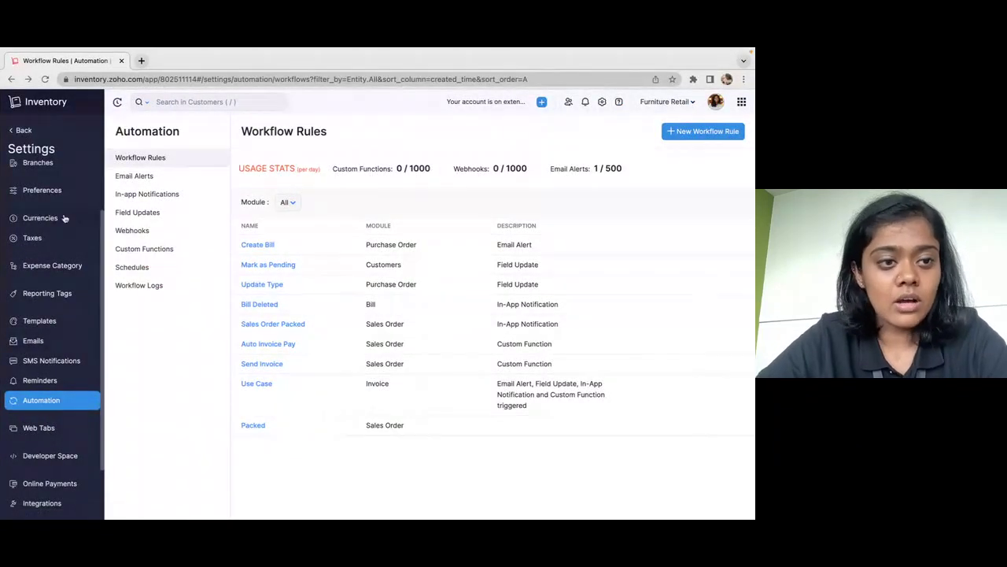
click(47, 191)
scroll(173, 378, down, 4)
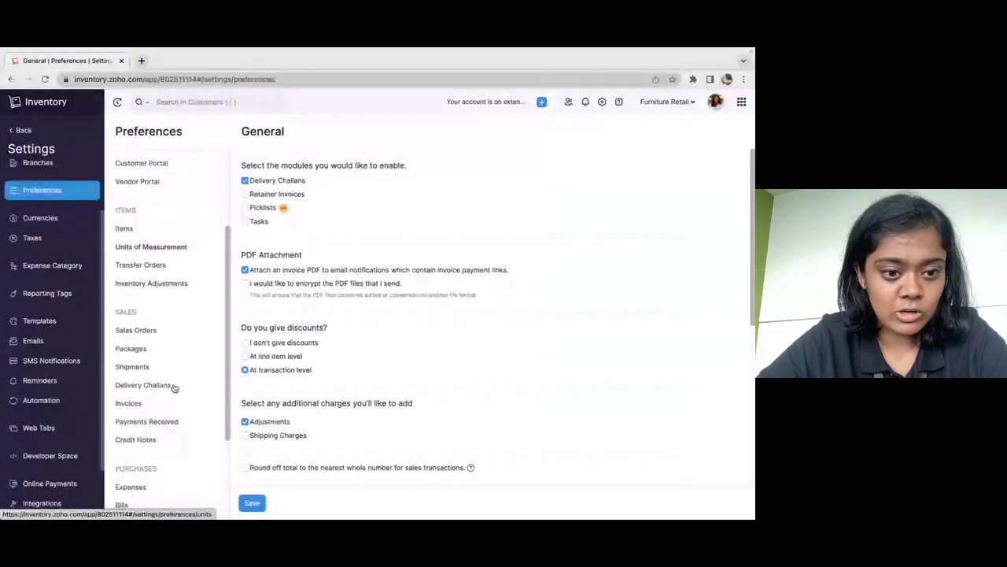
scroll(155, 456, down, 1)
click(151, 451)
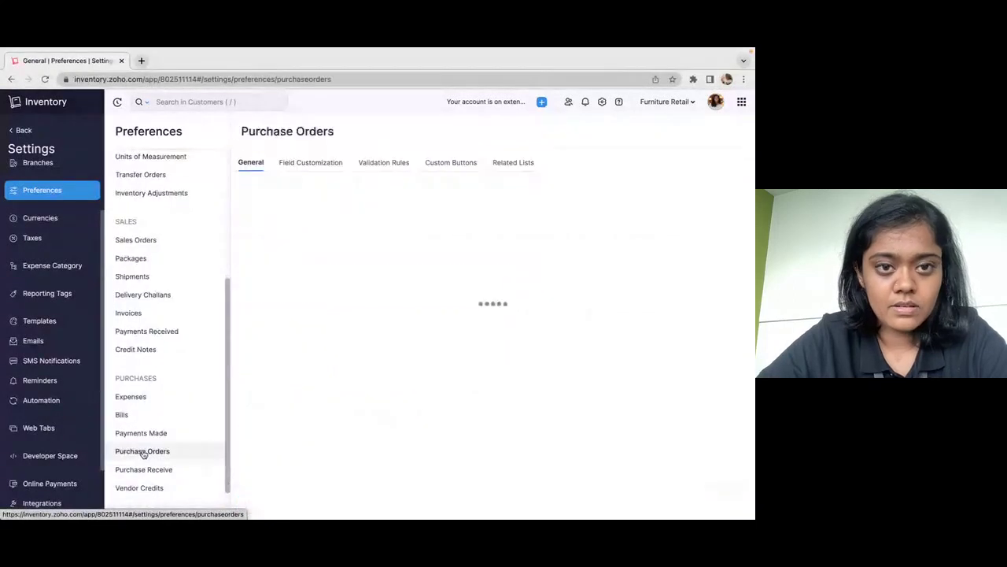
click(313, 162)
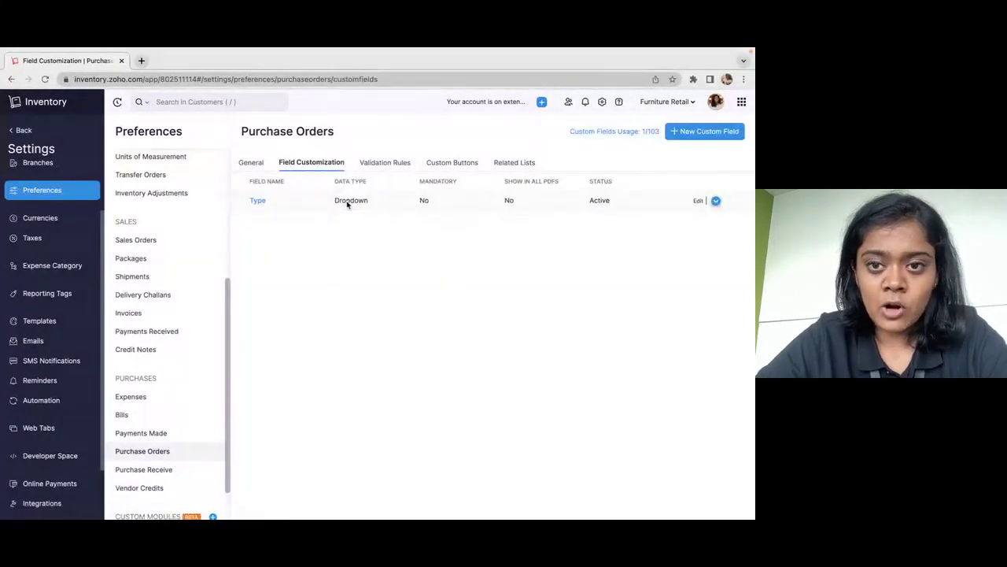
Check the data type and dropdown options of the purchase order custom field Type, and leave it without saving.
click(259, 202)
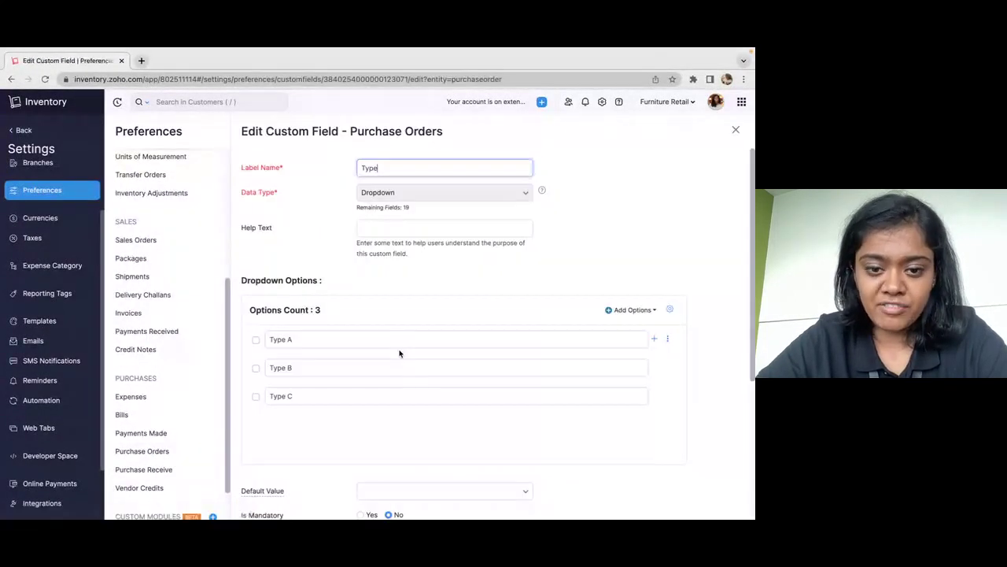
scroll(401, 352, down, 1)
scroll(403, 343, down, 5)
click(290, 483)
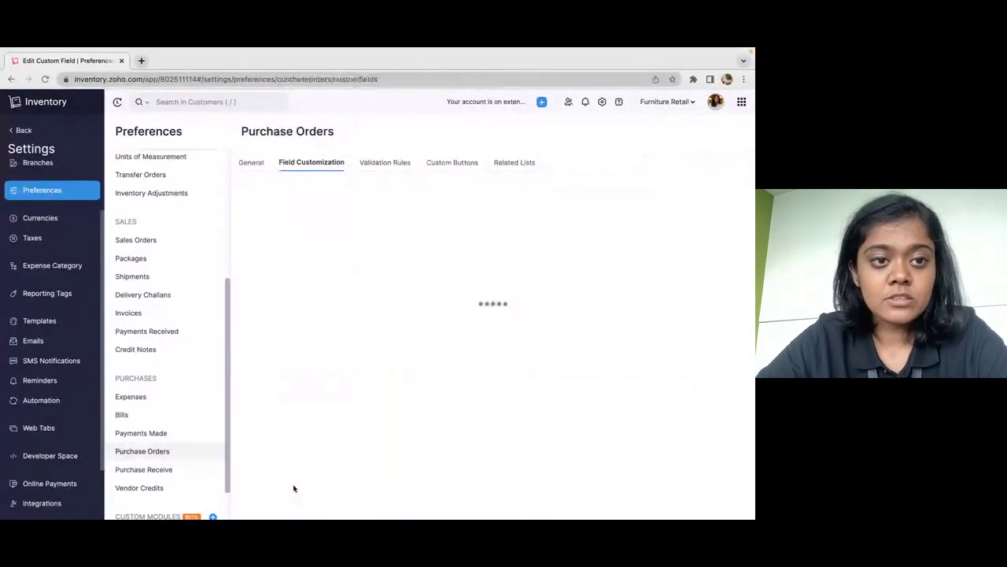
Check the "Update Type Field" field update's definition in the Automation settings, and close it without saving.
click(56, 409)
click(149, 213)
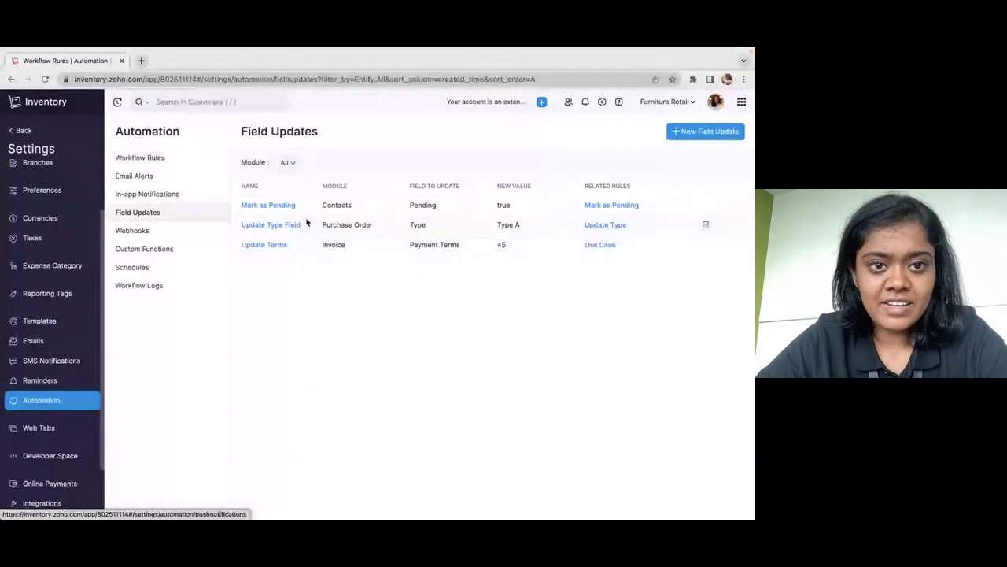
click(275, 225)
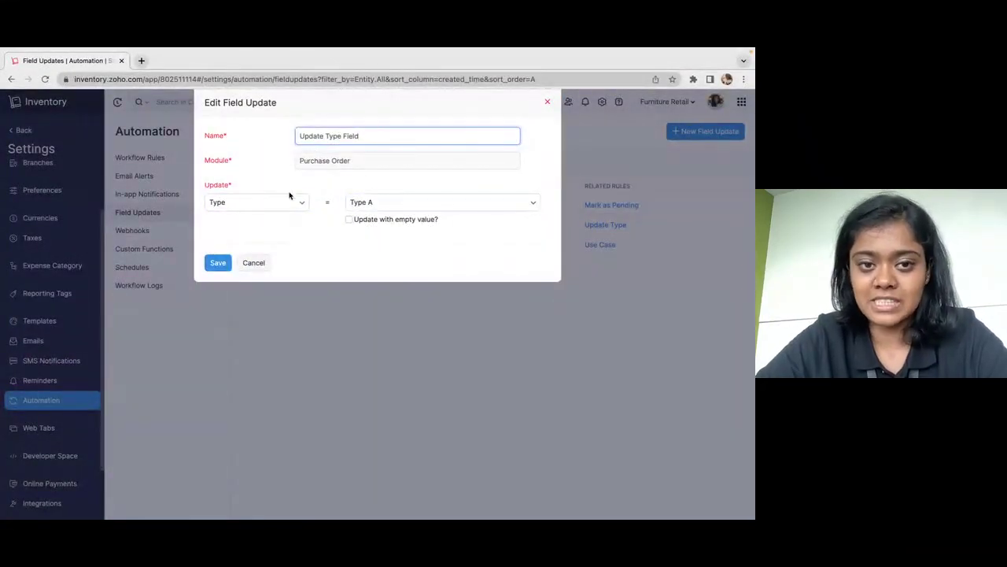
click(252, 266)
Examine the trigger, vendor criterion and immediate action of the "Update Type" workflow rule, and leave it without saving.
click(151, 158)
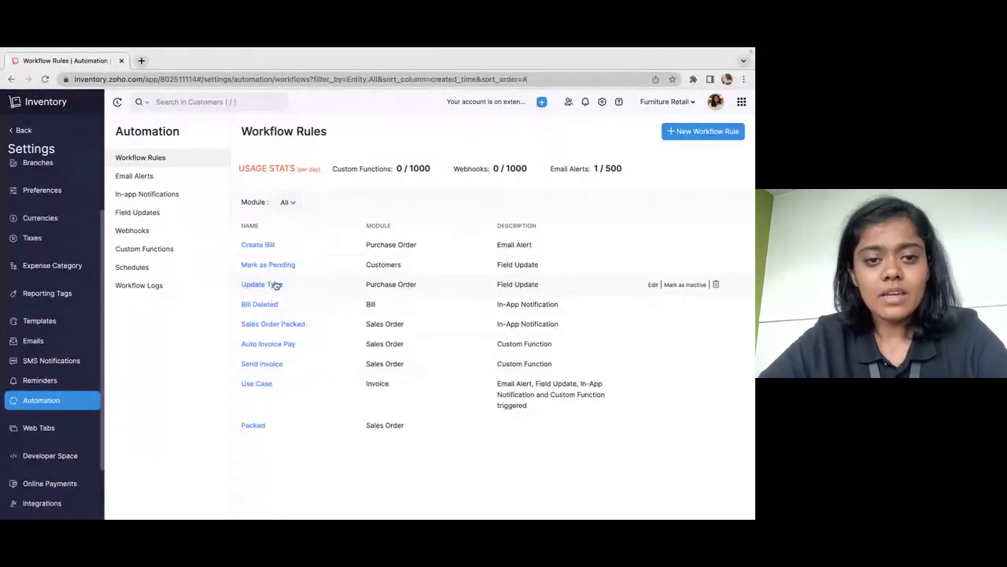
click(275, 285)
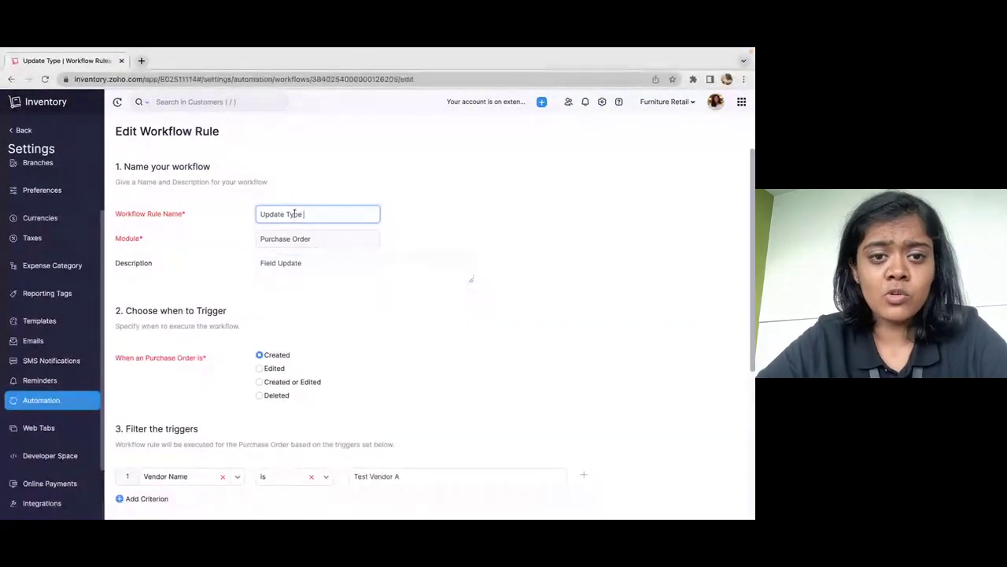
scroll(357, 343, down, 2)
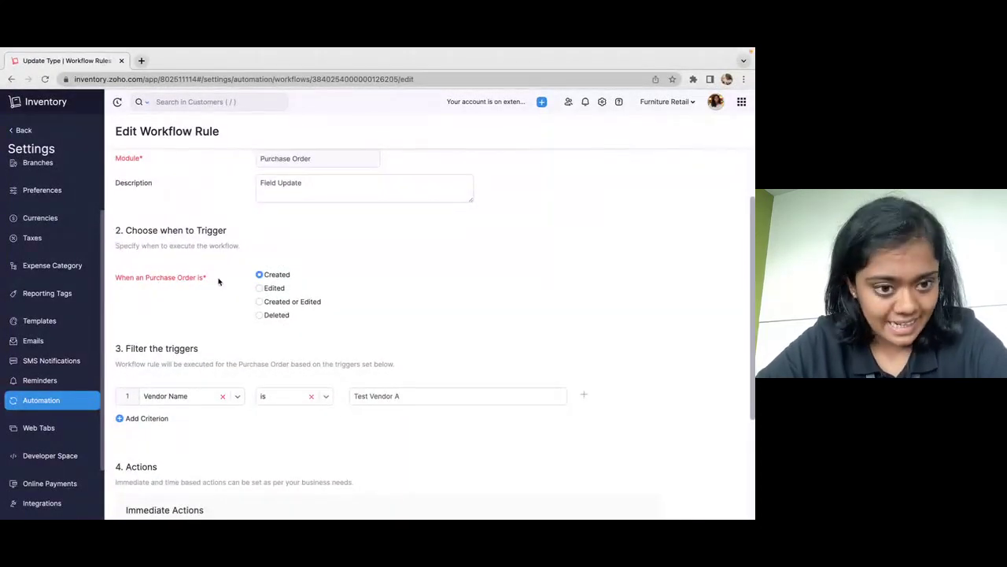
scroll(219, 277, down, 2)
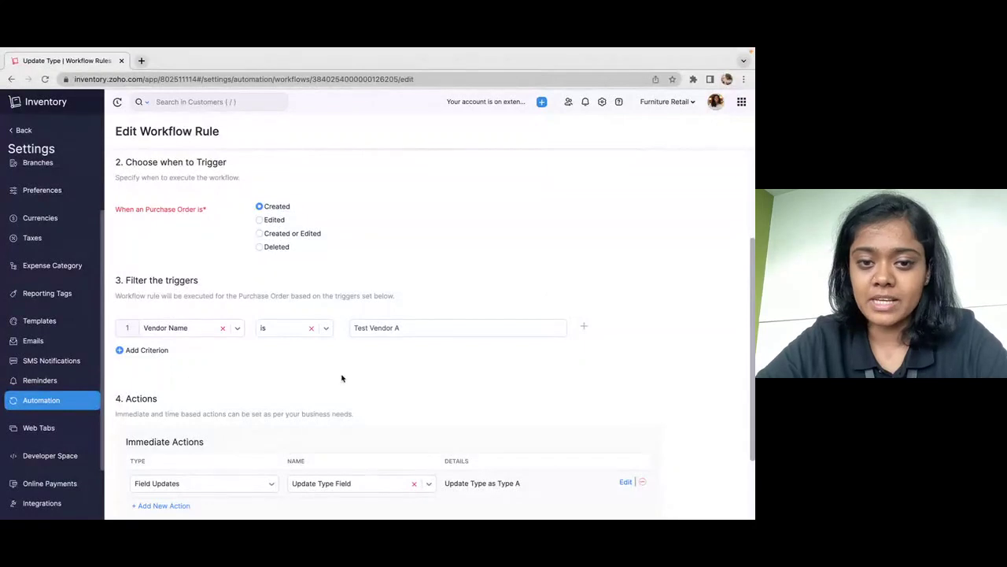
scroll(371, 378, down, 3)
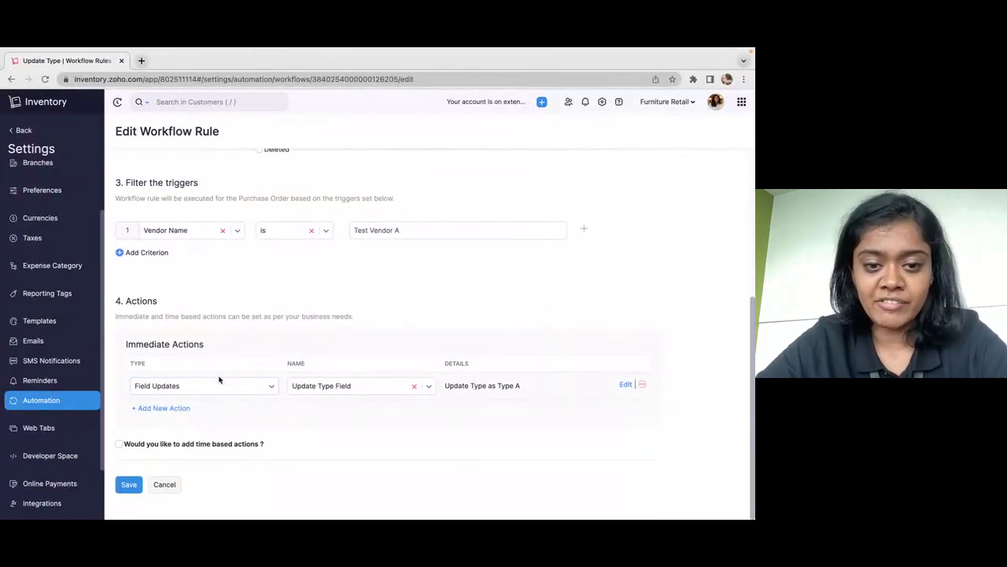
click(164, 484)
Advance the presentation to the deleted-bill notification scenario, and open the "Bill Deleted" in-app notification in the Automation settings.
key(ctrl+Left)
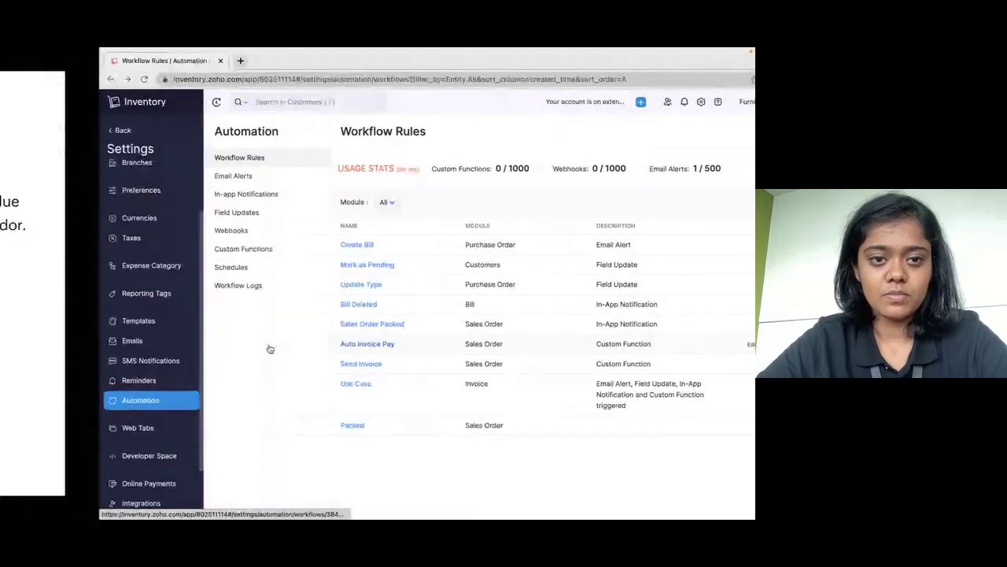
key(Right)
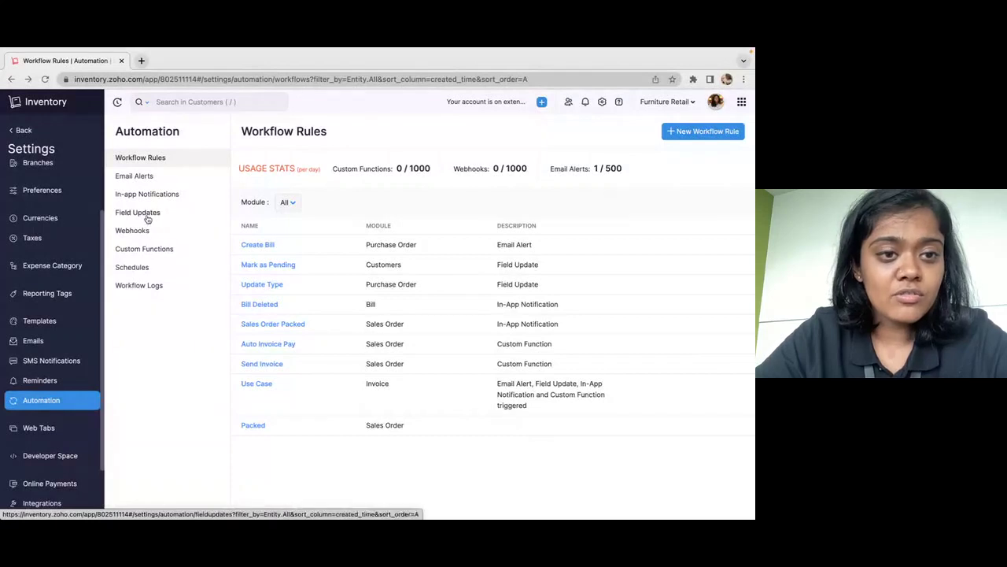
click(172, 194)
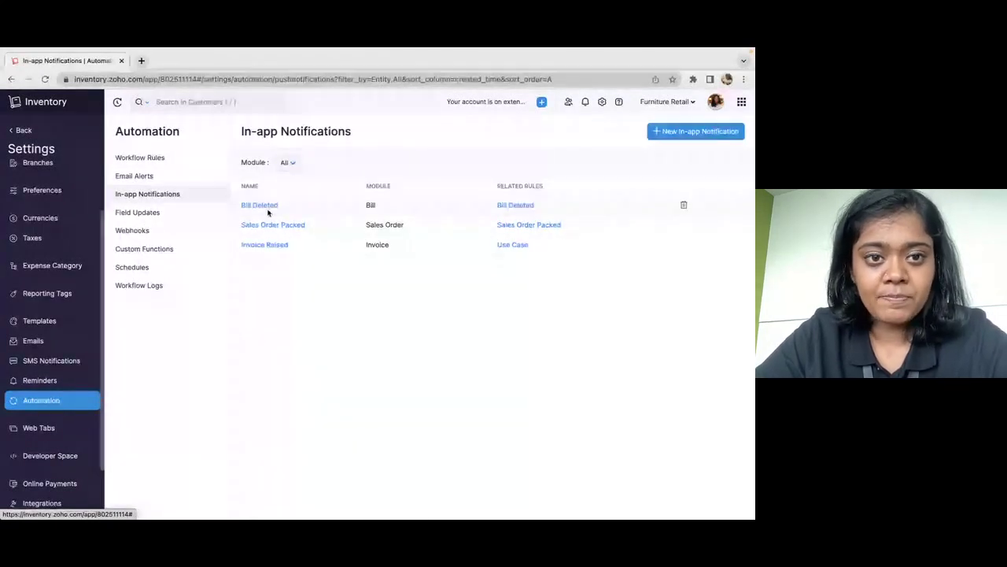
click(265, 206)
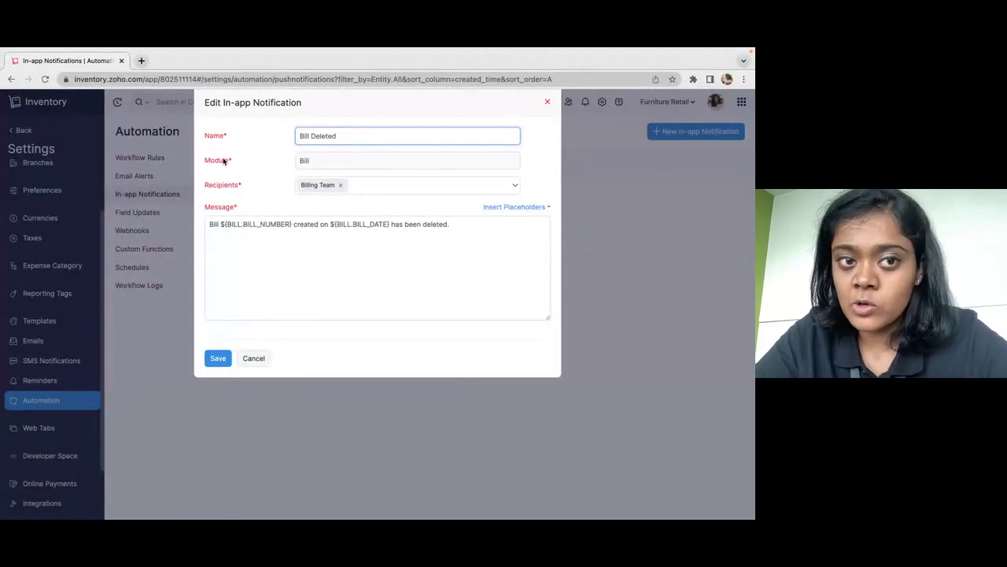
Look through the available recipients for the "Bill Deleted" in-app notification, keeping Billing Team selected.
double_click(223, 161)
click(378, 188)
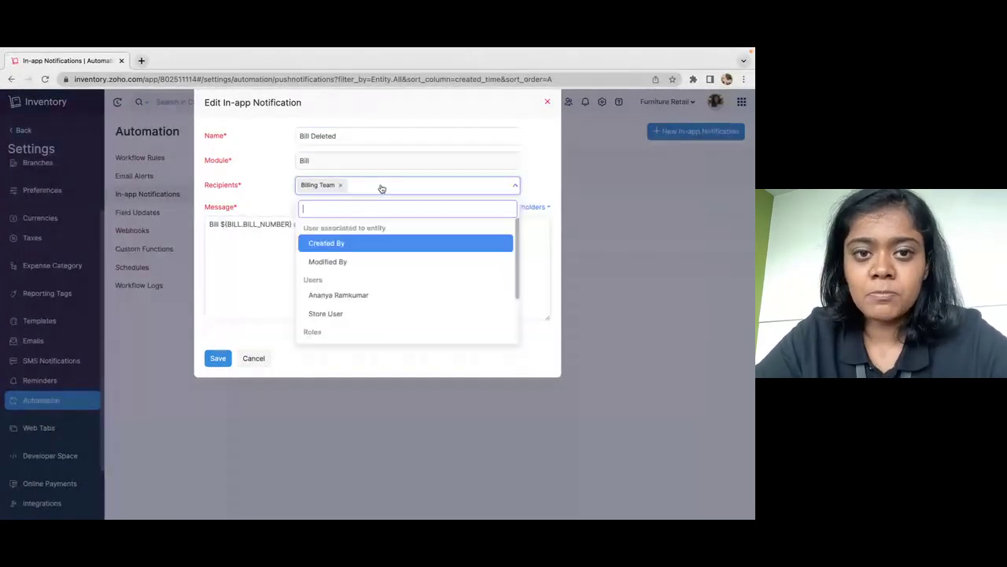
key(Down)
key(Down)
key(Down)
key(Down)
key(Down)
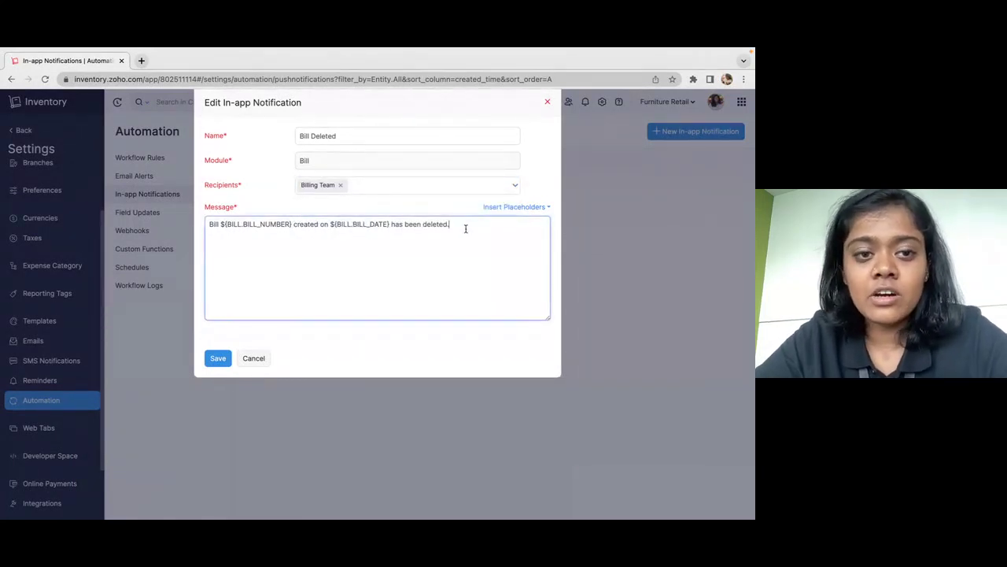
View the placeholders available for the "Bill Deleted" notification's message without inserting any, and save the notification.
click(465, 228)
click(531, 208)
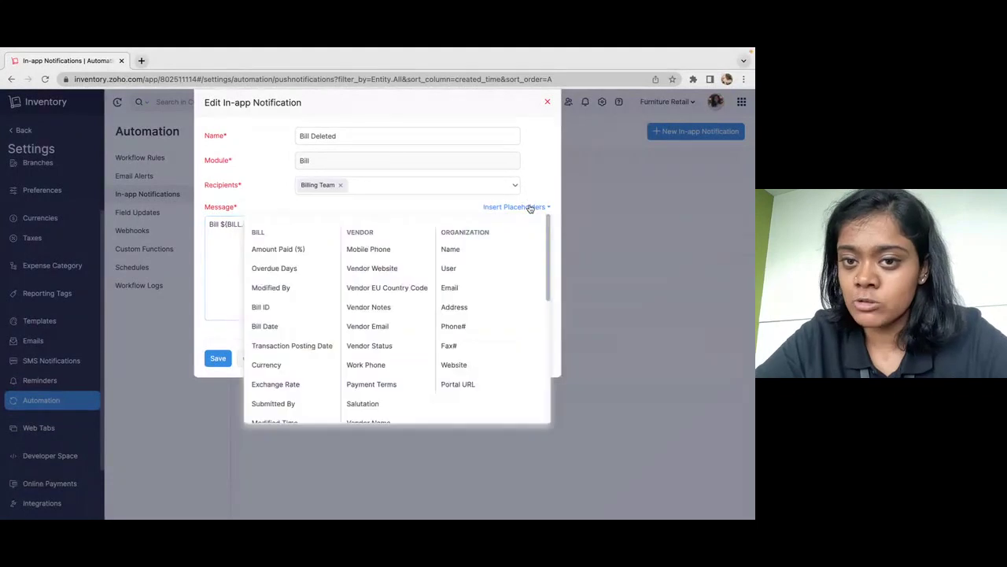
click(431, 204)
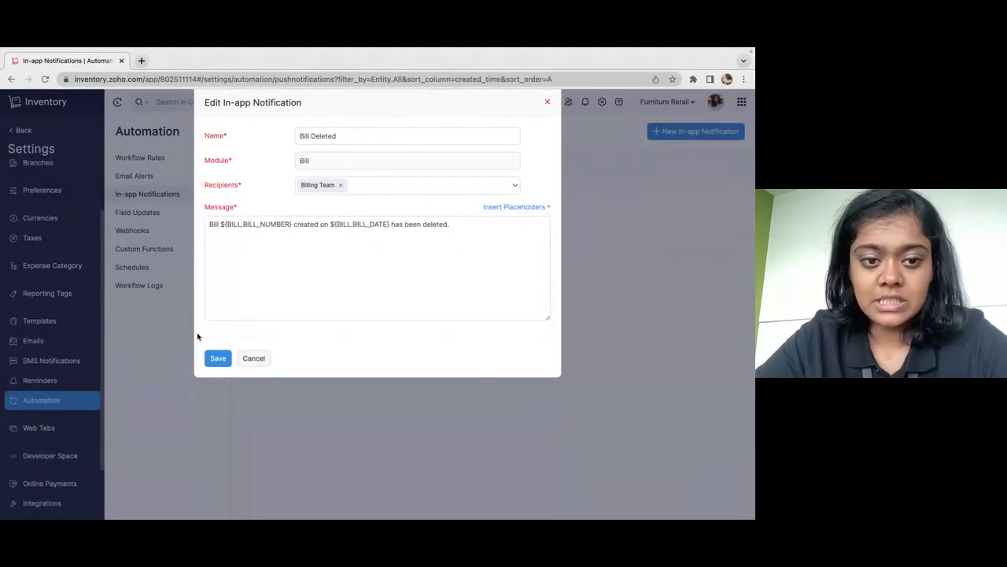
click(218, 360)
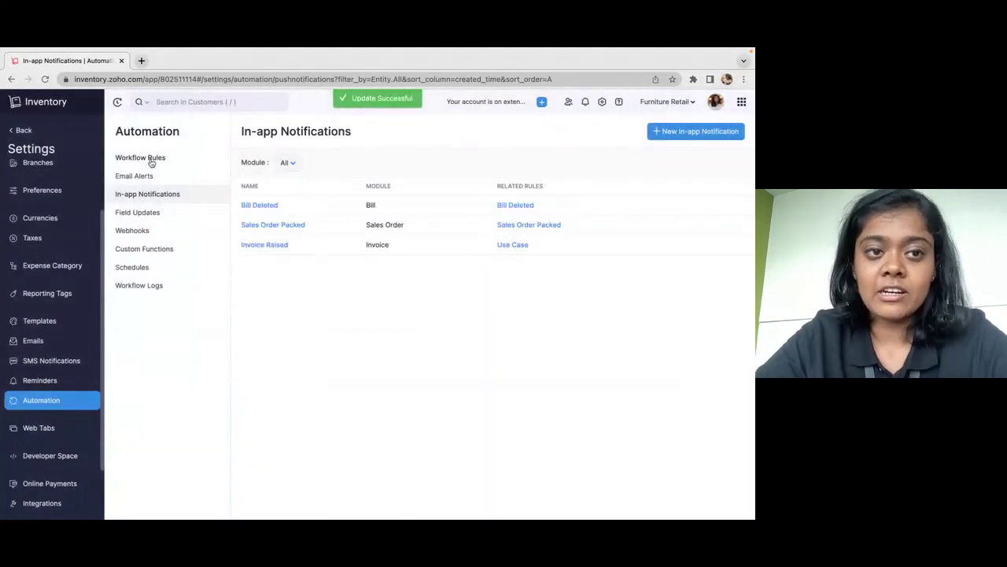
Examine the trigger, filter criteria and immediate action of the "Bill Deleted" workflow rule, and leave it without saving.
click(151, 158)
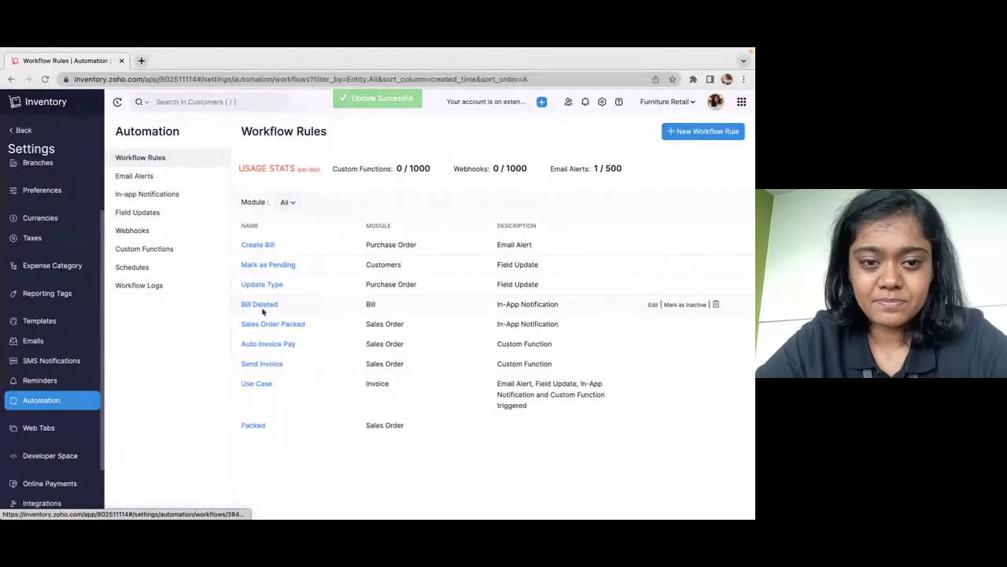
click(258, 308)
scroll(285, 239, down, 2)
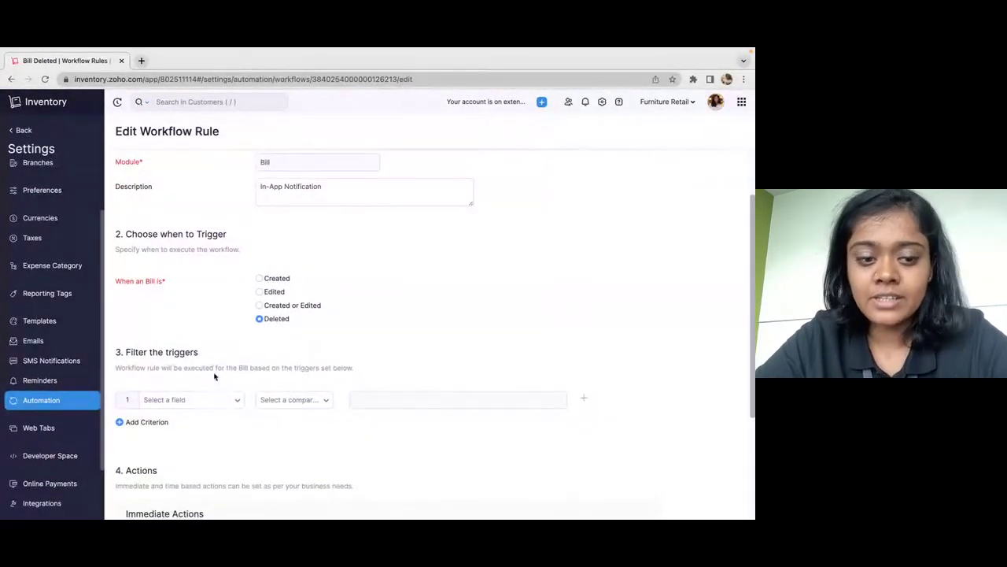
scroll(216, 370, down, 4)
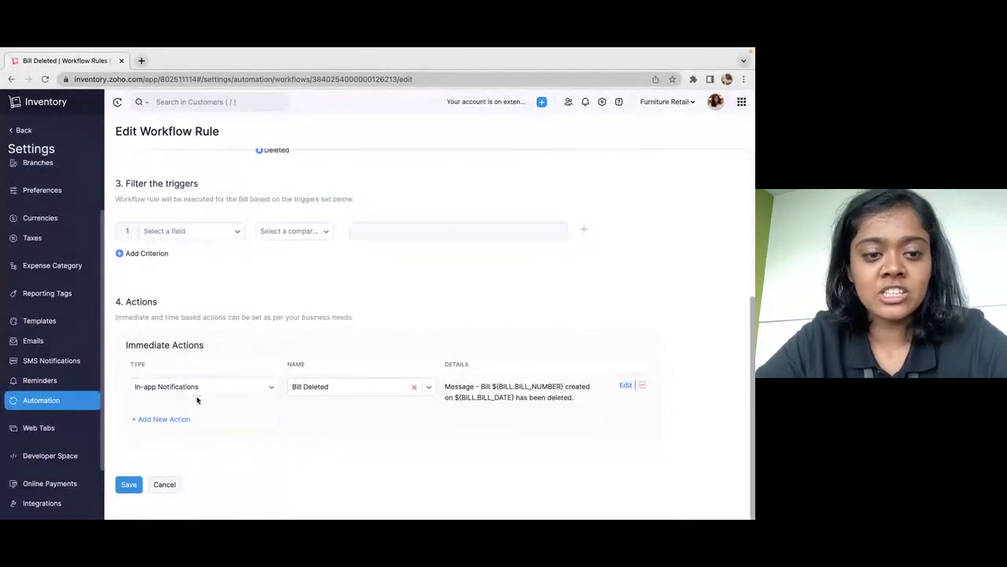
click(164, 484)
Switch to the presentation and show the in-app notification scenario slide about packed sales orders.
key(ctrl+Left)
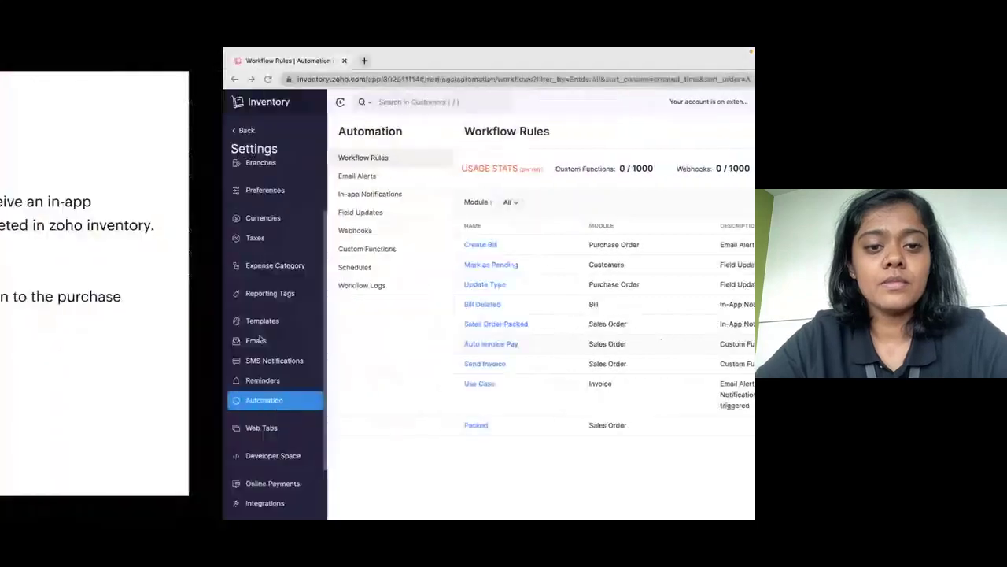
key(Right)
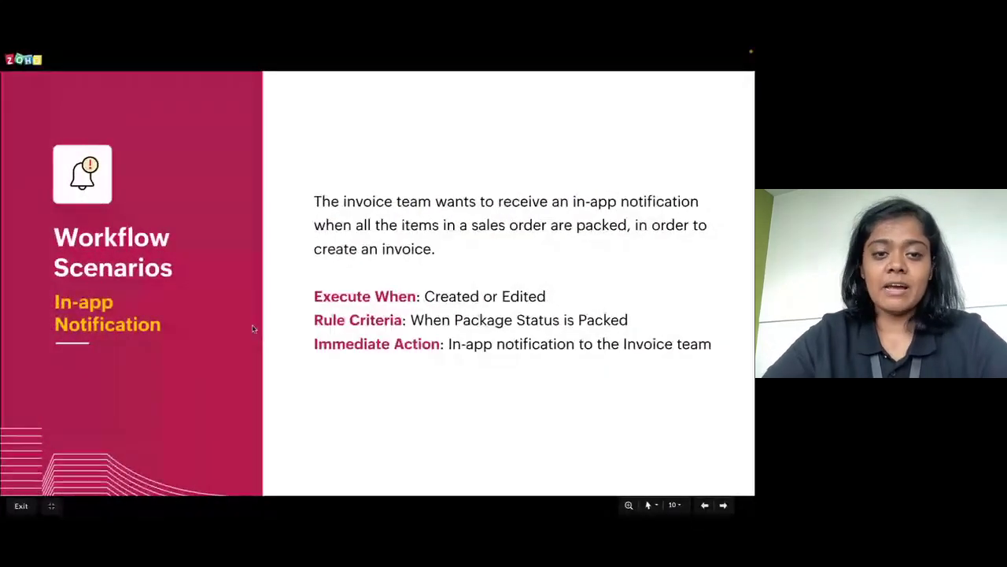
key(Right)
key(Left)
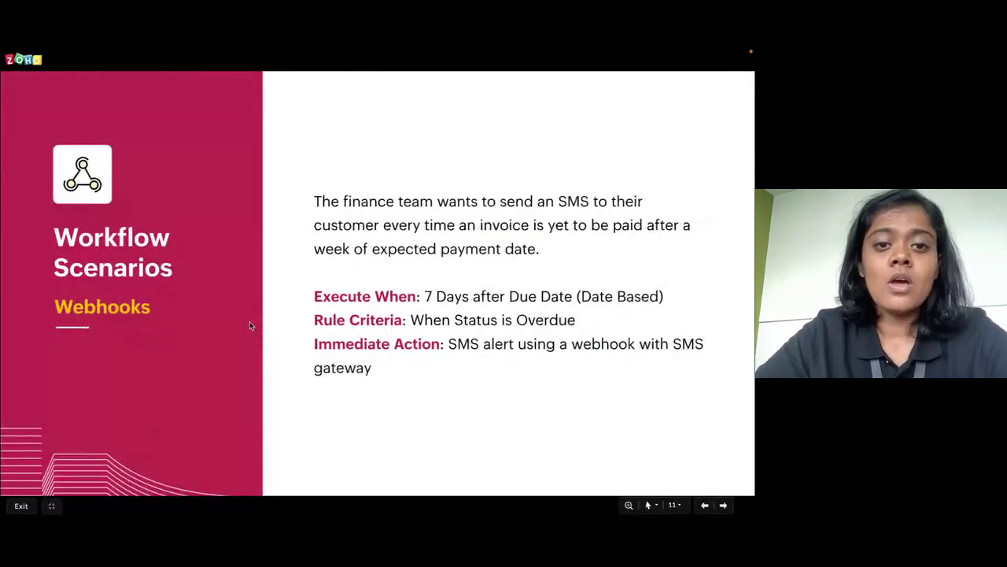
key(Left)
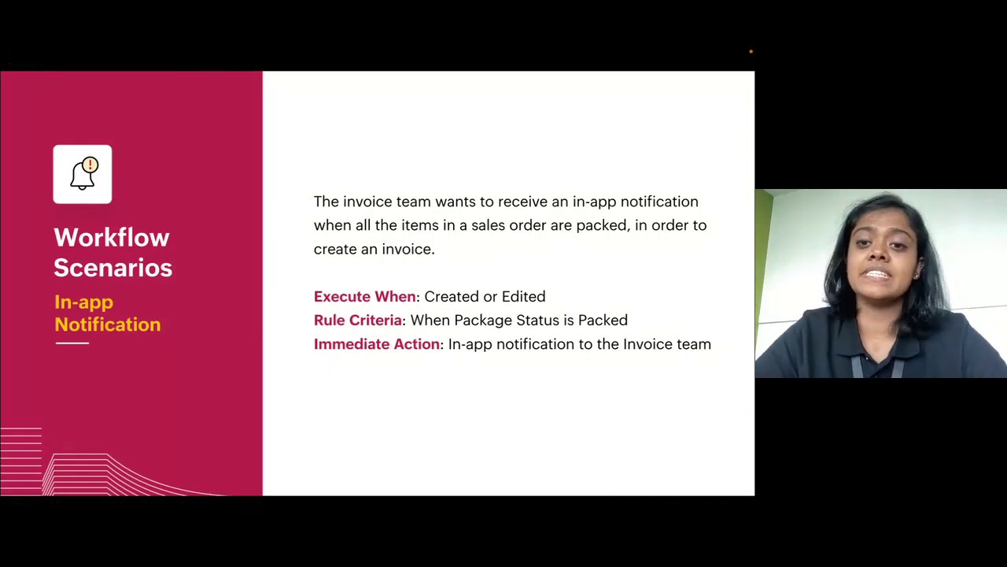
Switch back to Zoho Inventory and check the "Sales Order Packed" in-app notification's recipients and message, closing it without saving.
key(ctrl+Right)
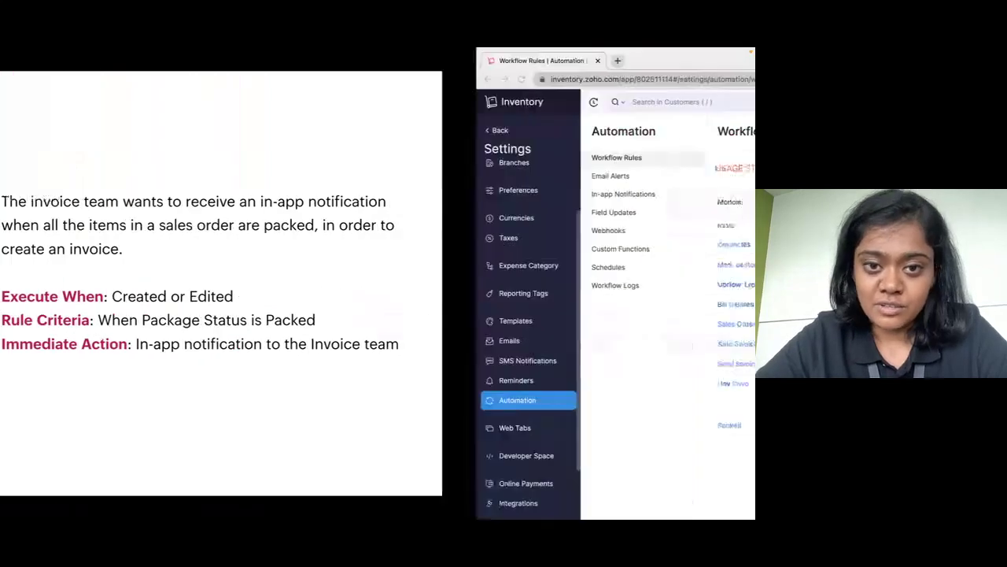
click(160, 197)
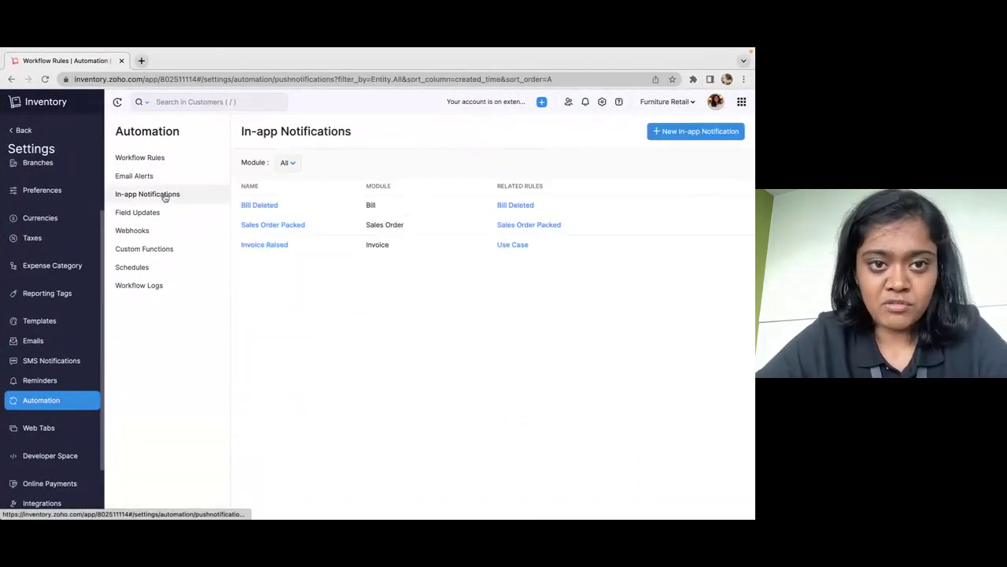
click(288, 227)
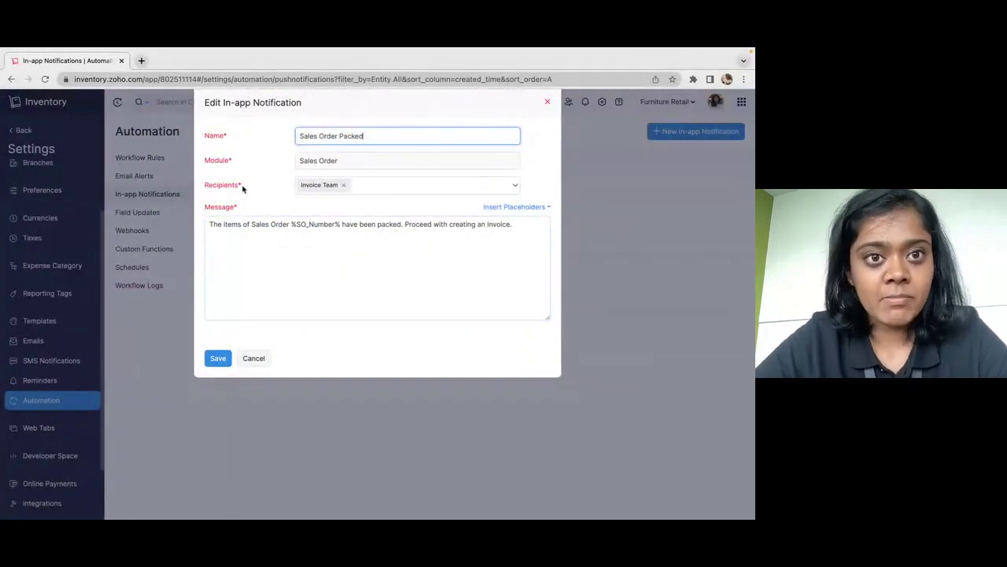
click(254, 356)
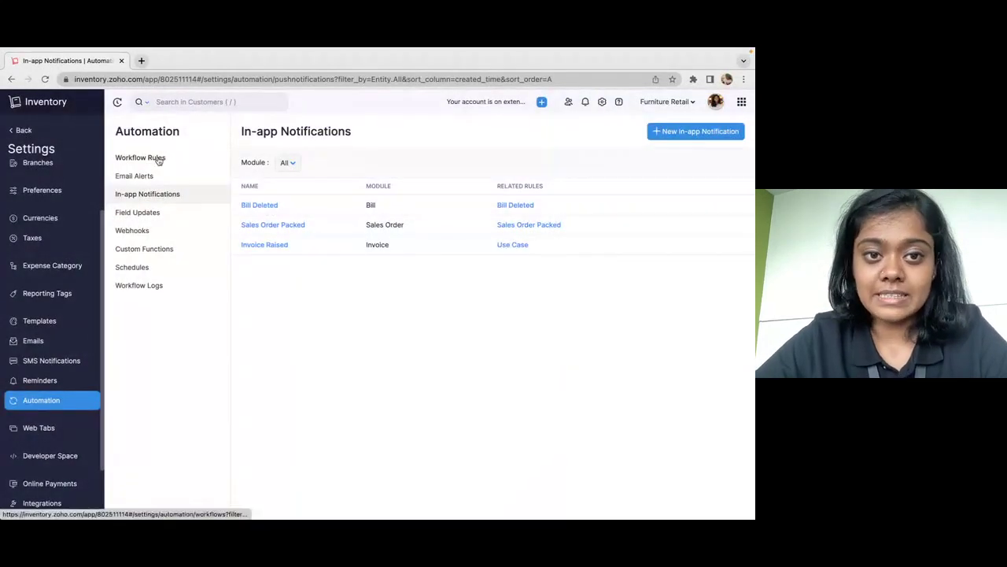
Examine the trigger, criteria and immediate action of the "Sales Order Packed" workflow rule, leave without saving, and switch back to the presentation.
click(159, 160)
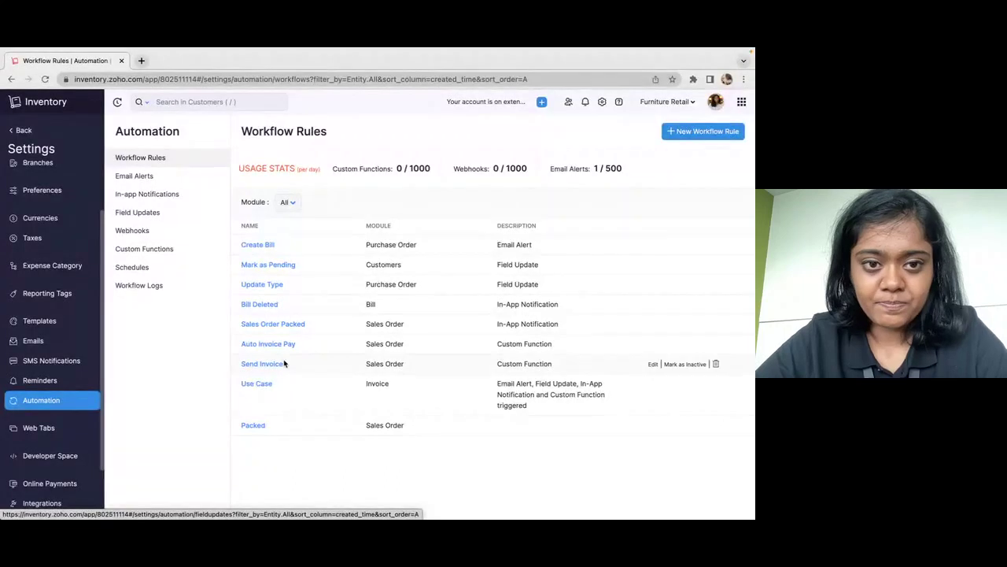
click(287, 328)
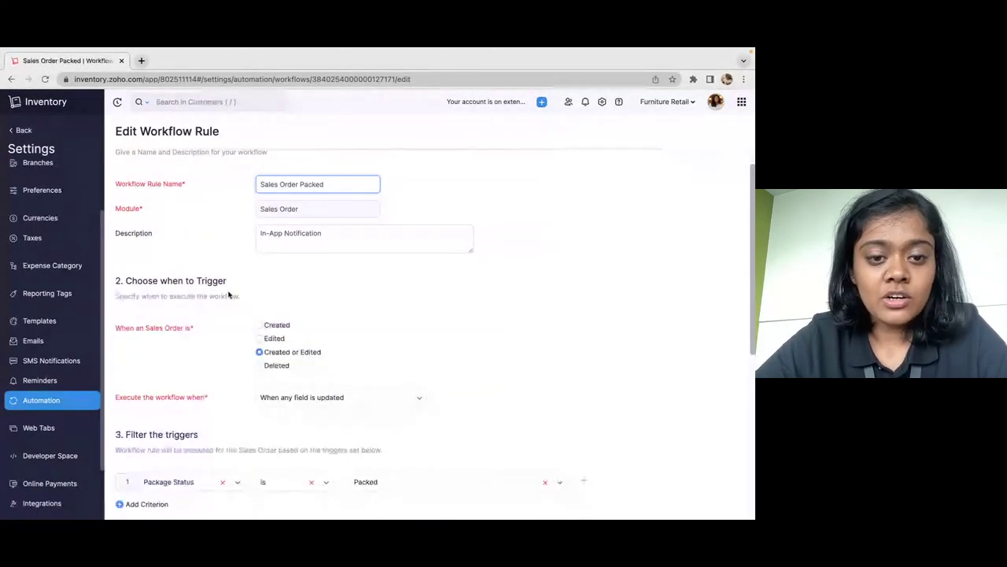
scroll(311, 358, down, 3)
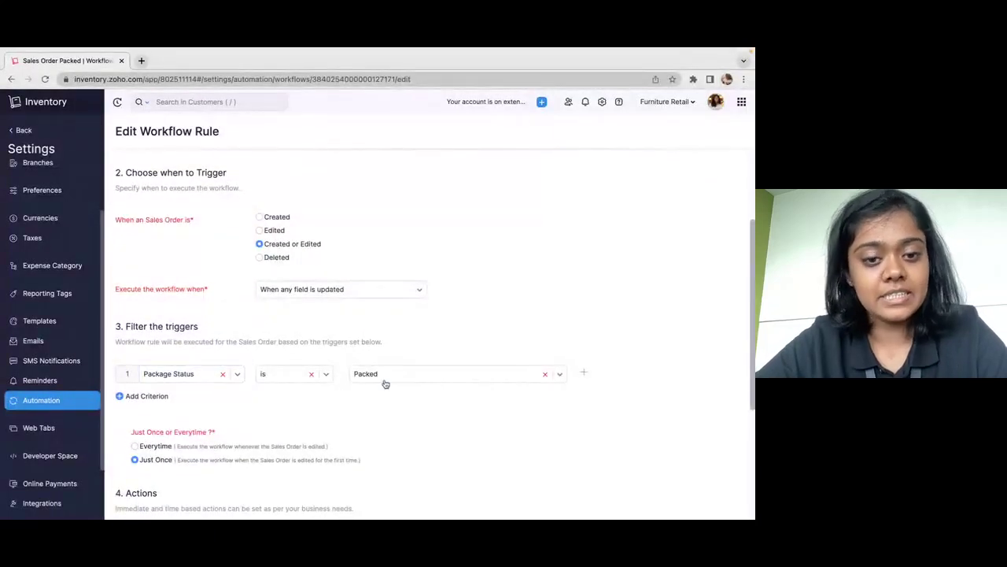
scroll(385, 385, down, 6)
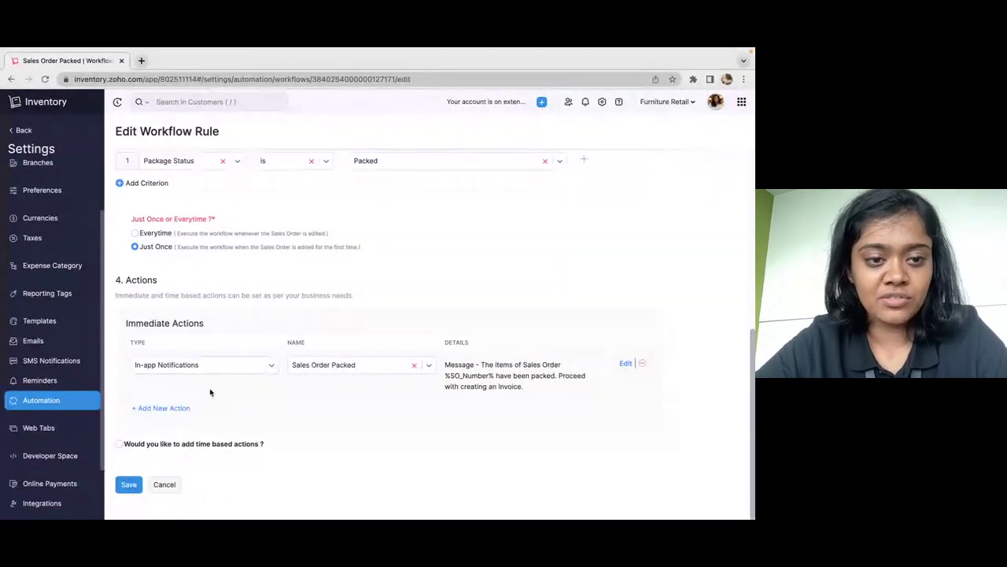
click(165, 484)
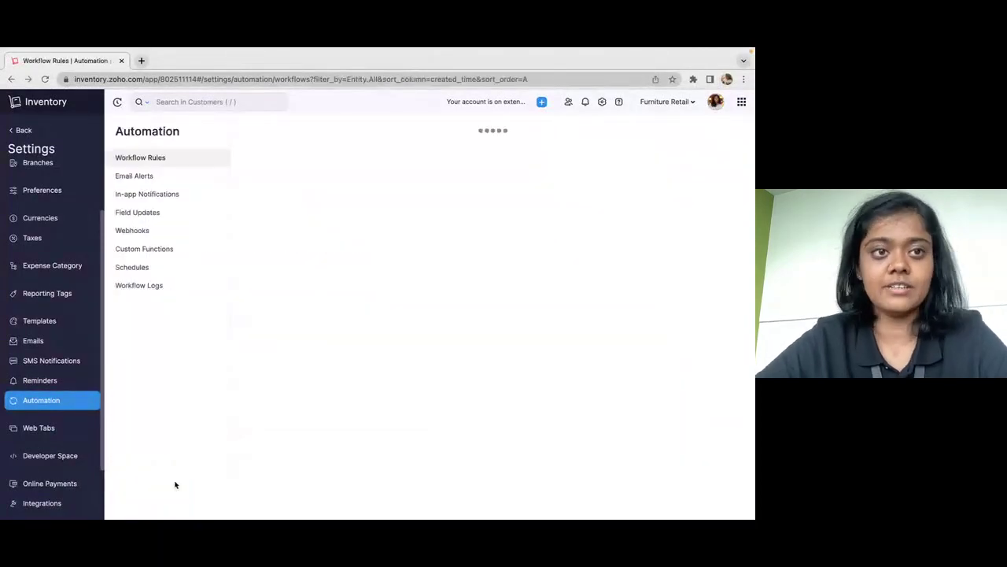
key(ctrl+Left)
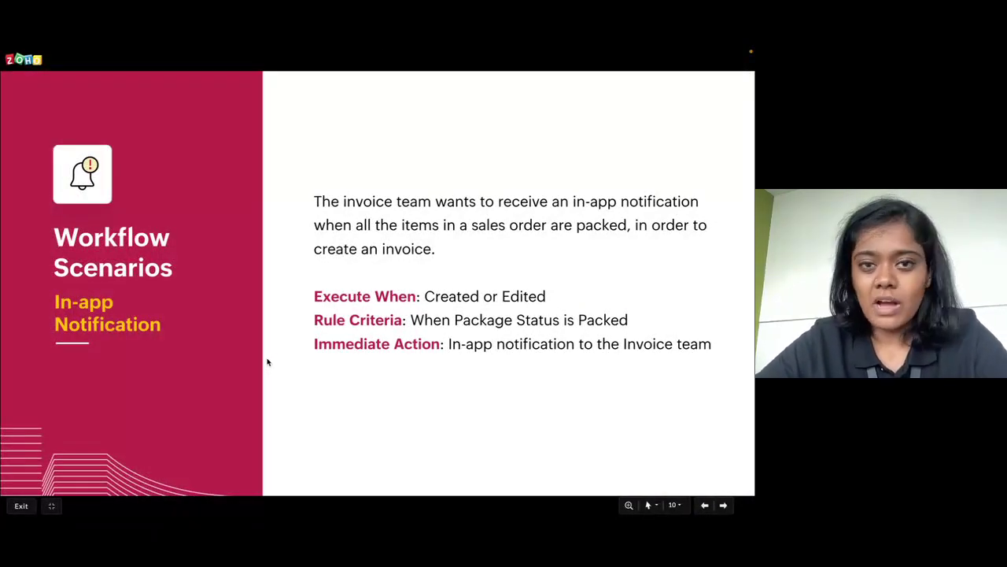
scroll(306, 391, left, 3)
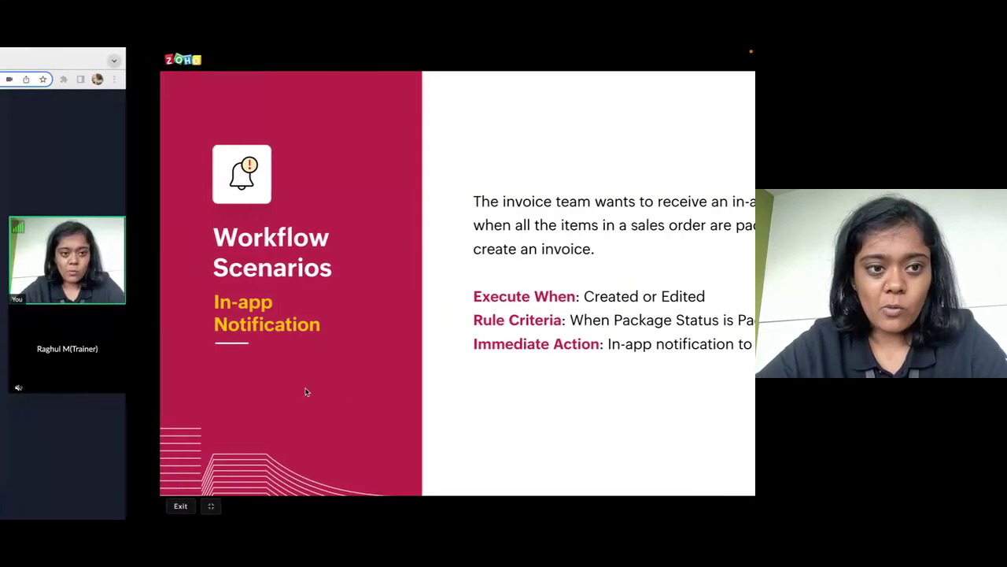
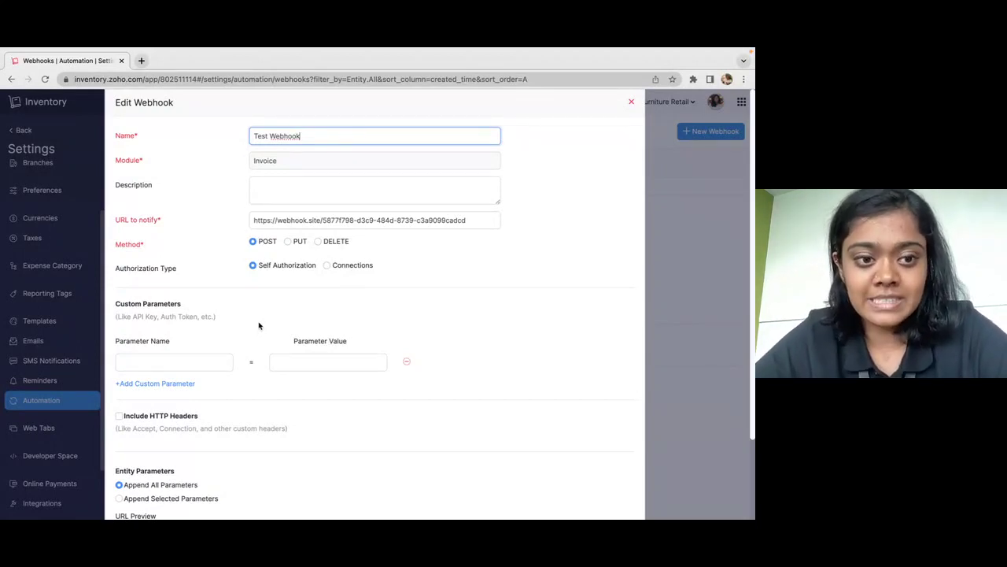
Review the notification URL, method, authorization type and parameter settings of the Invoice module's "Test Webhook".
scroll(259, 325, down, 1)
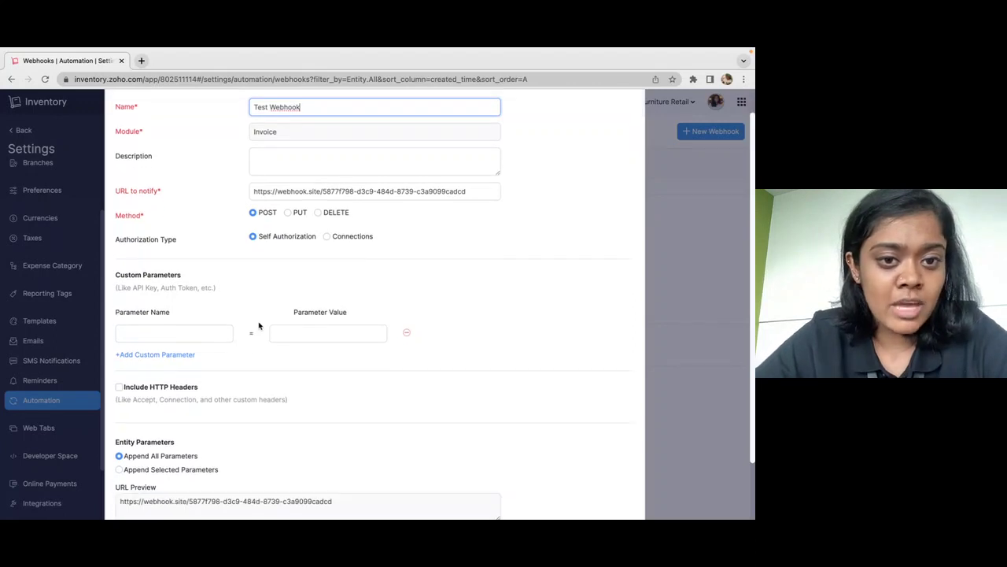
scroll(295, 296, down, 2)
scroll(295, 297, down, 1)
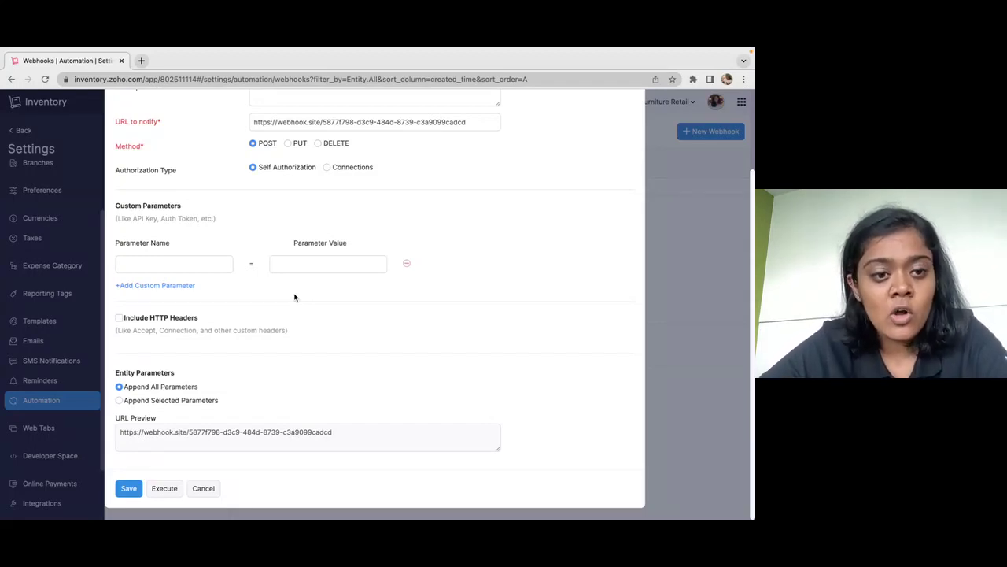
Preview the Append Selected Parameters options with Invoice as the value description's module, and restore Append All Parameters.
click(119, 401)
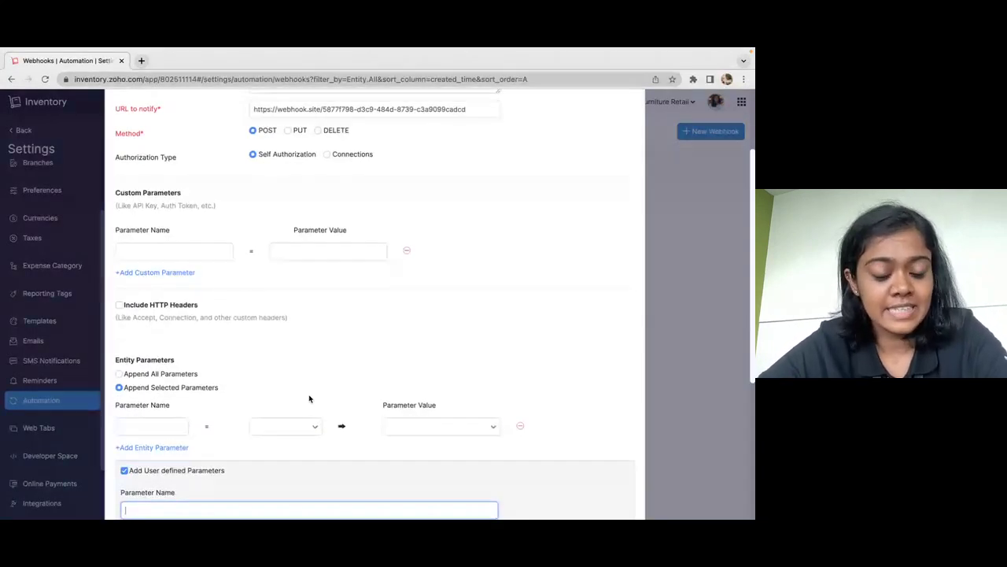
scroll(310, 399, down, 2)
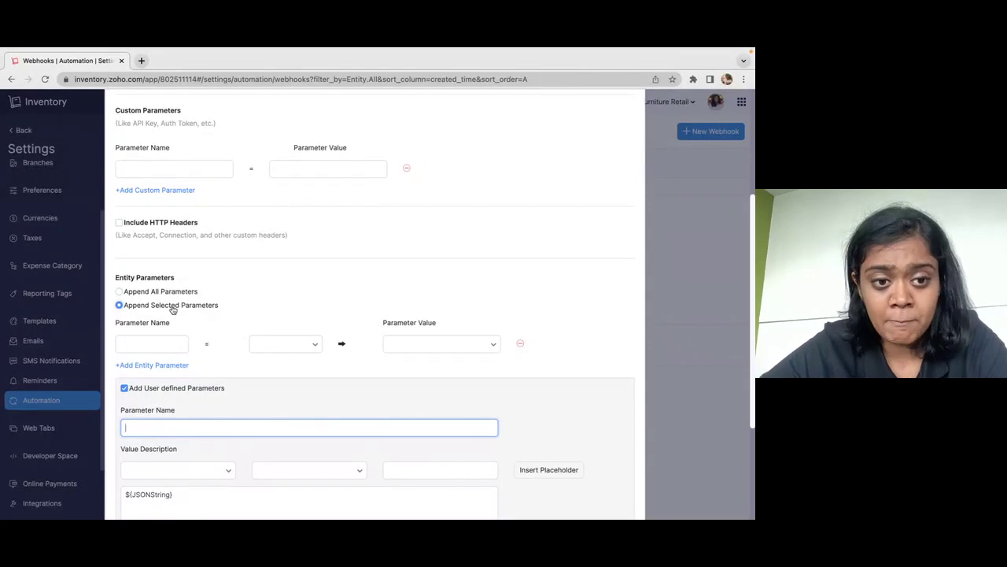
scroll(233, 342, down, 2)
click(194, 397)
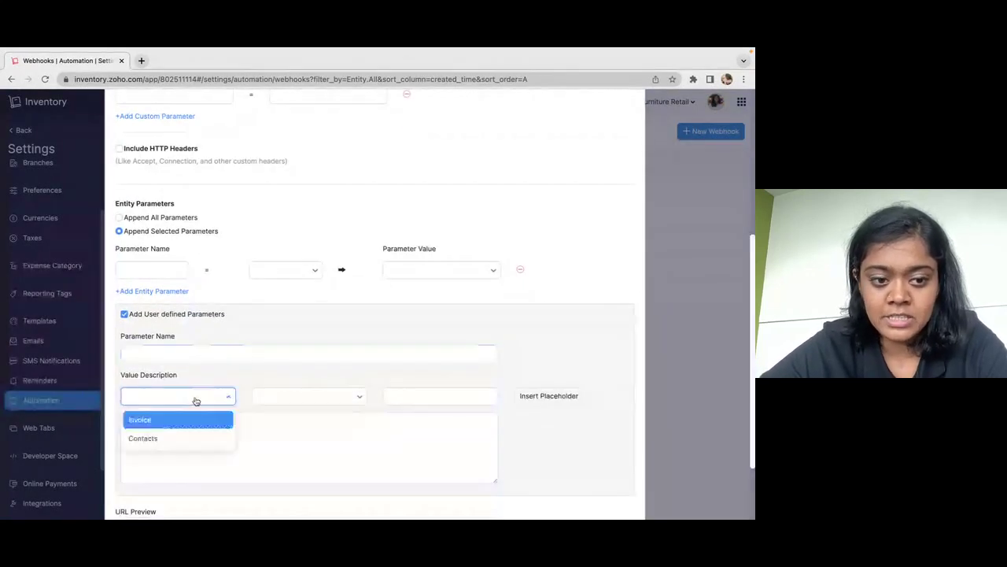
click(161, 423)
click(292, 396)
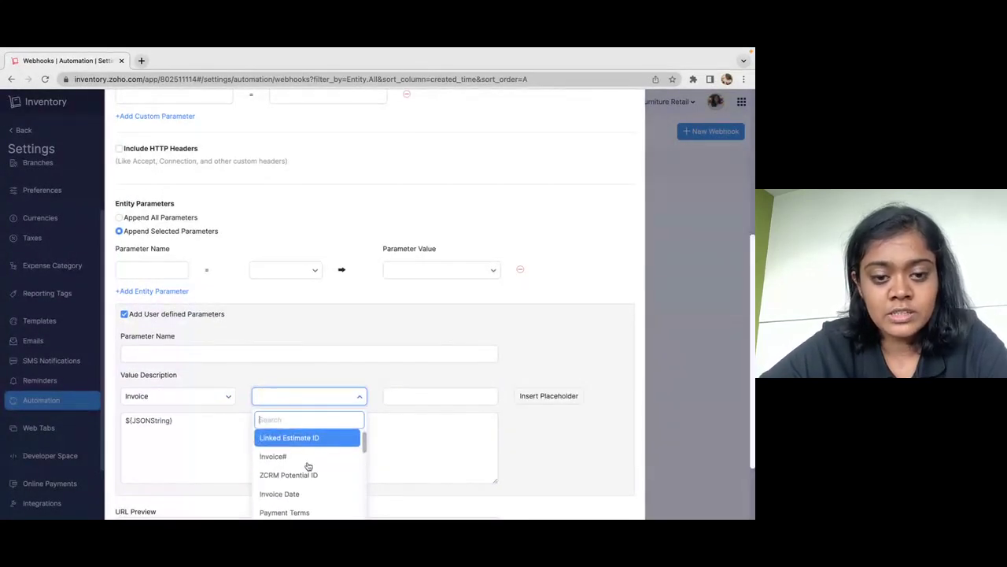
scroll(308, 466, down, 3)
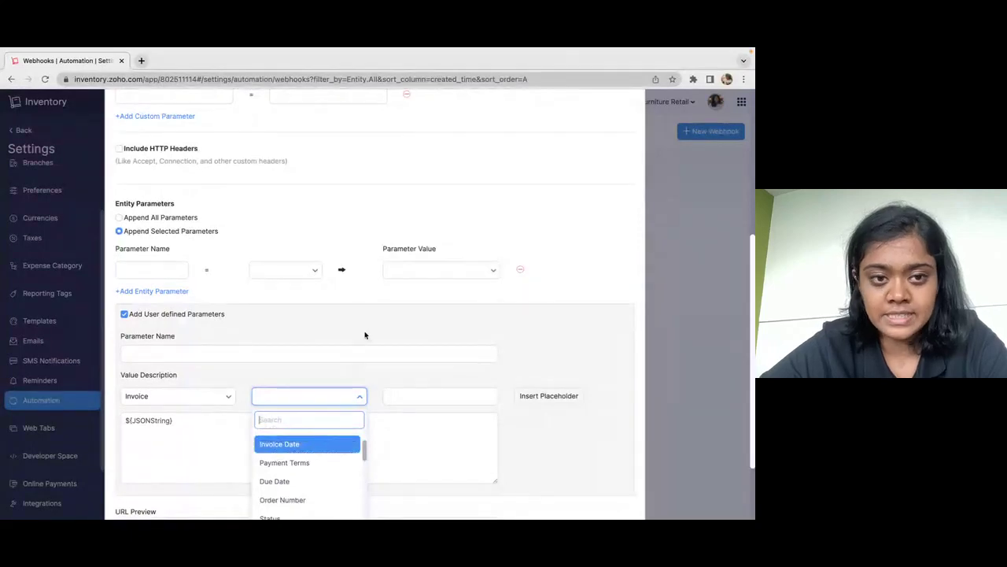
click(337, 318)
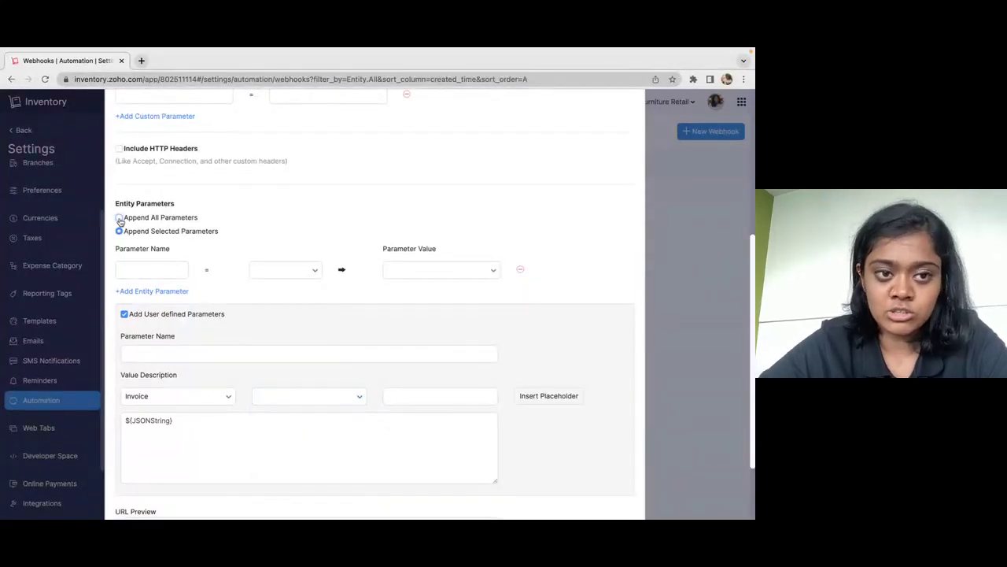
click(119, 218)
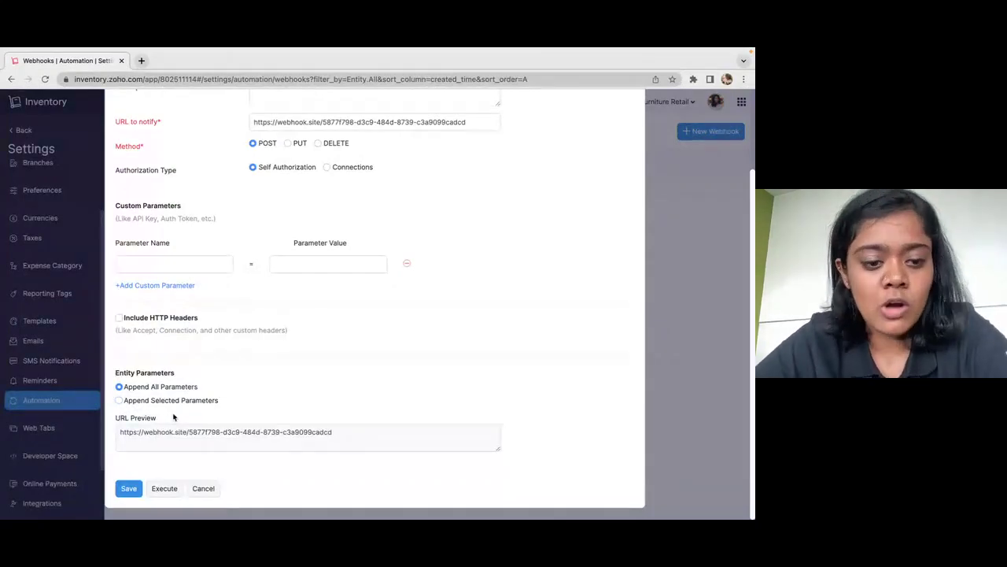
Execute the "Test Webhook" on the Rs.2,500.00 invoice dated 21/02/2023.
click(165, 488)
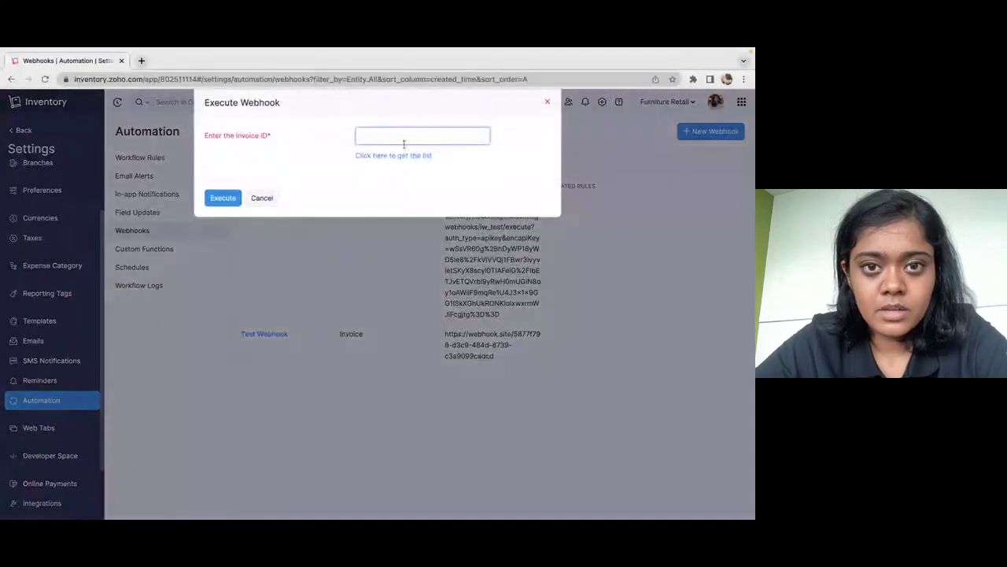
click(402, 156)
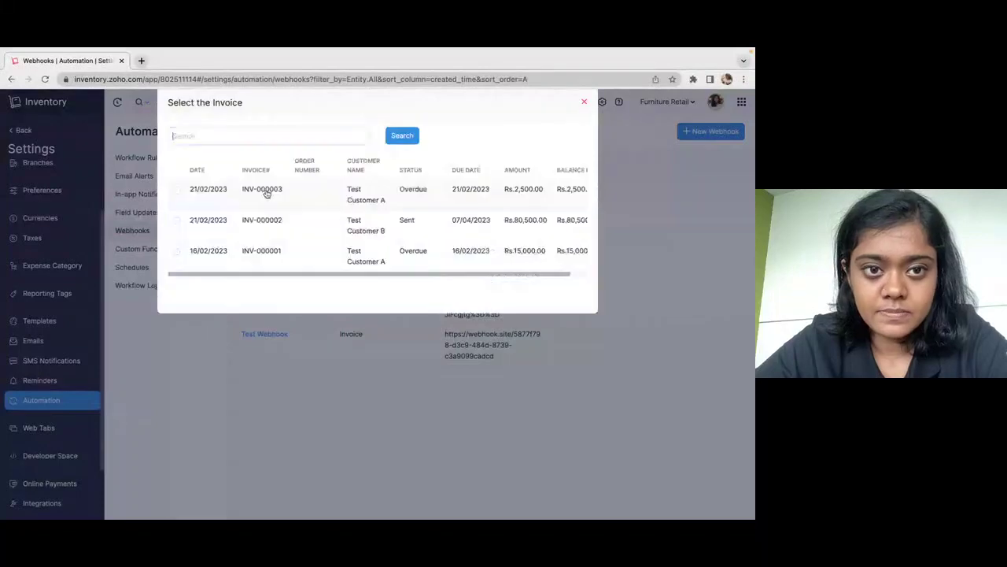
click(268, 195)
click(228, 198)
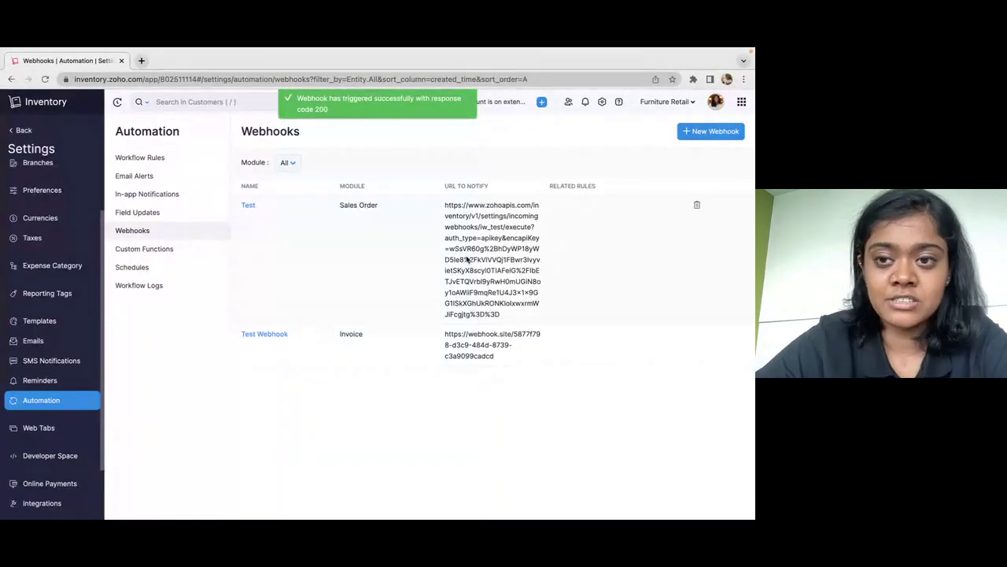
Switch to Webhook.site and examine the received POST request's details, headers and JSONString form values.
key(ctrl+Right)
click(202, 60)
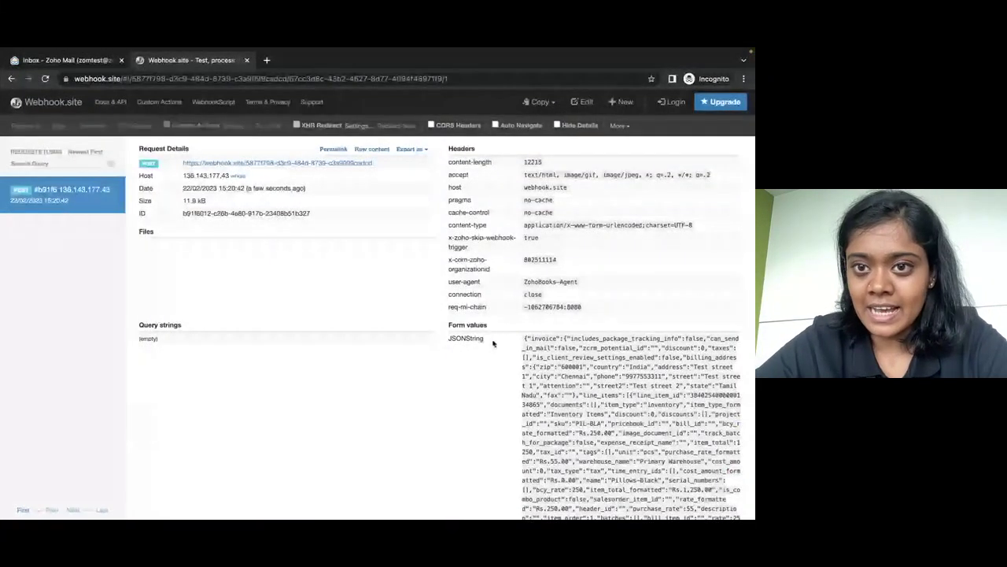
scroll(599, 433, down, 5)
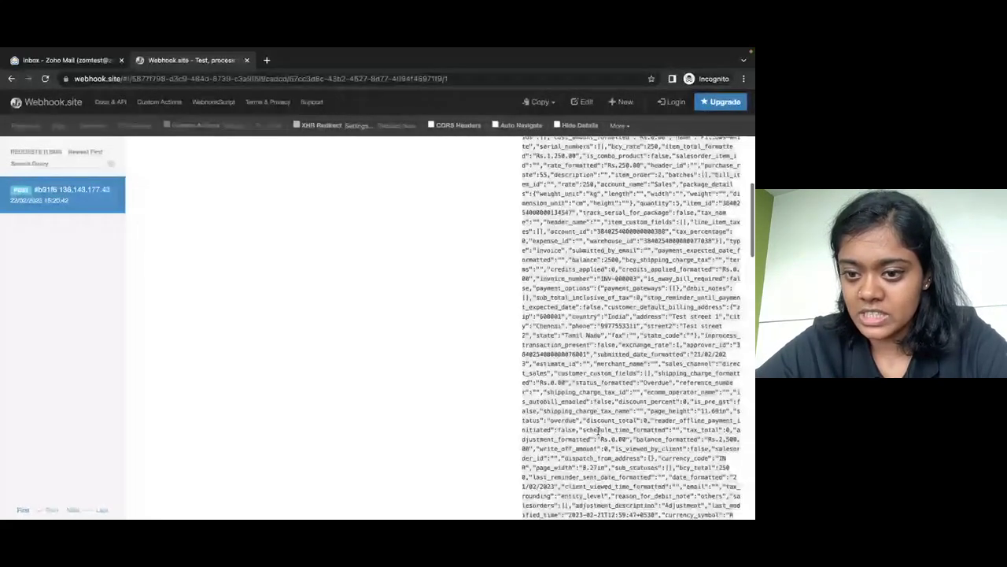
scroll(599, 431, up, 5)
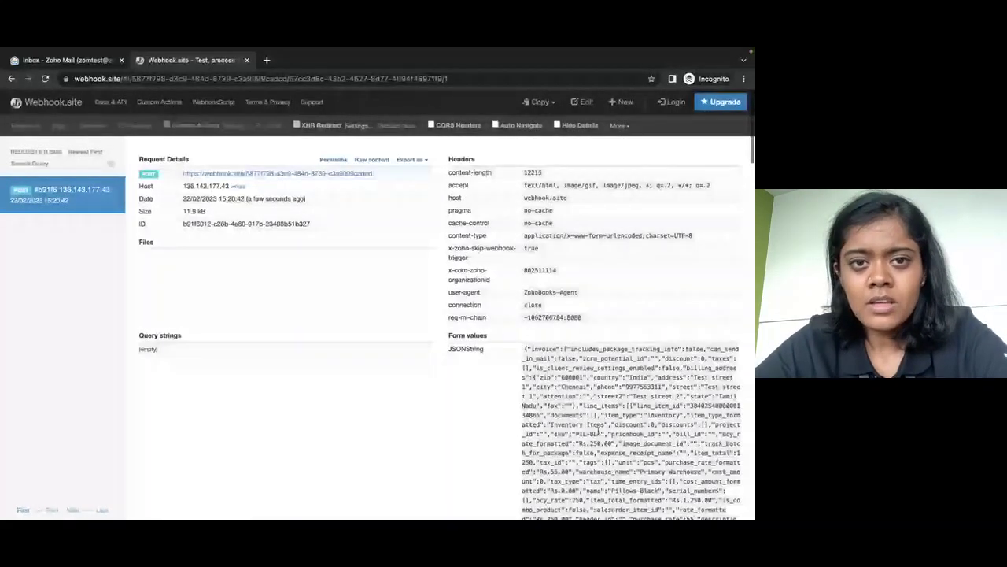
Return to the presentation and show the Incoming Webhooks definition slide and the Bigcommerce item and customer creation scenarios.
key(ctrl+Left)
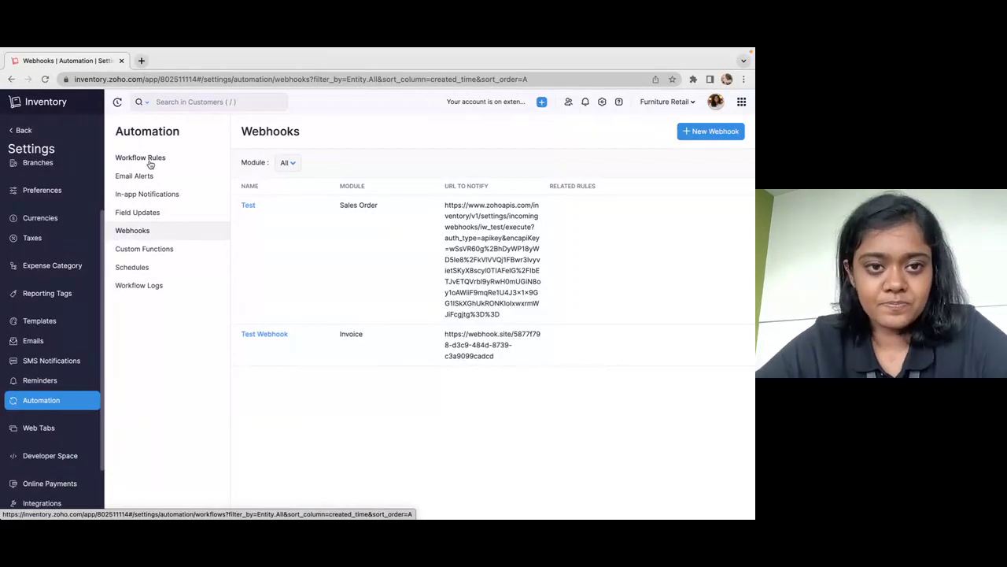
key(ctrl+Left)
key(Right)
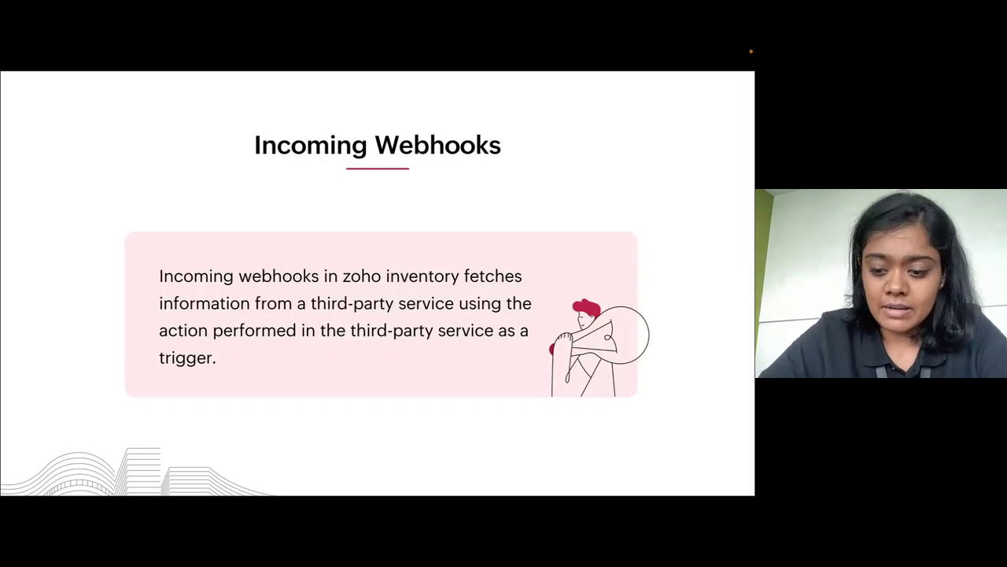
click(151, 163)
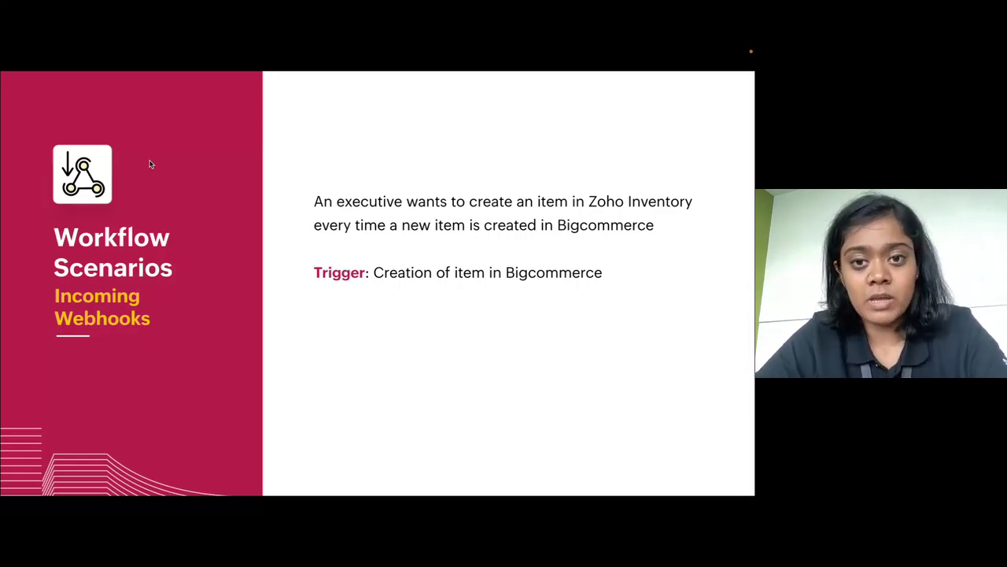
key(Right)
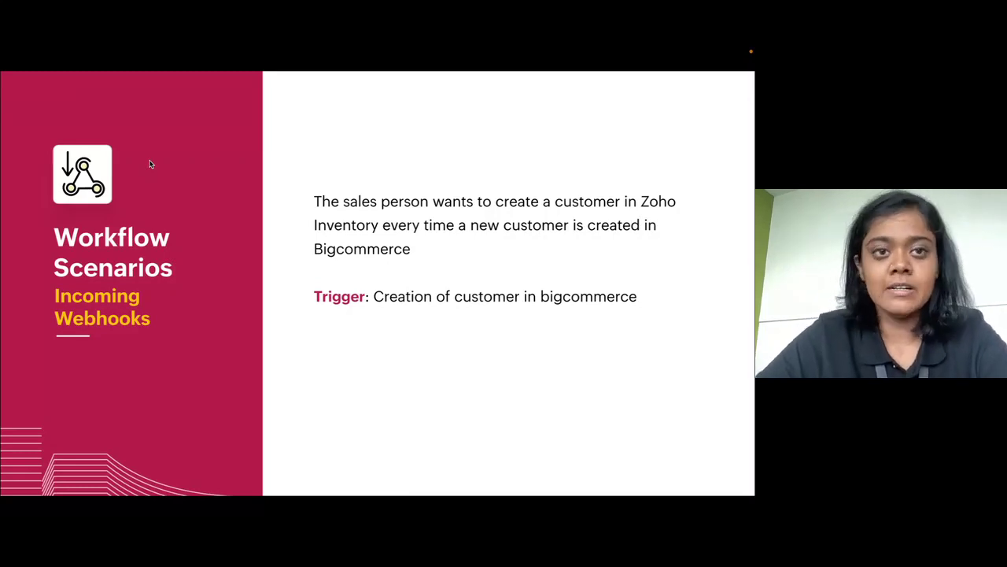
Switch back to Zoho Inventory and open the "bigcommerce_item" incoming webhook from the Developer Space settings.
key(ctrl+Right)
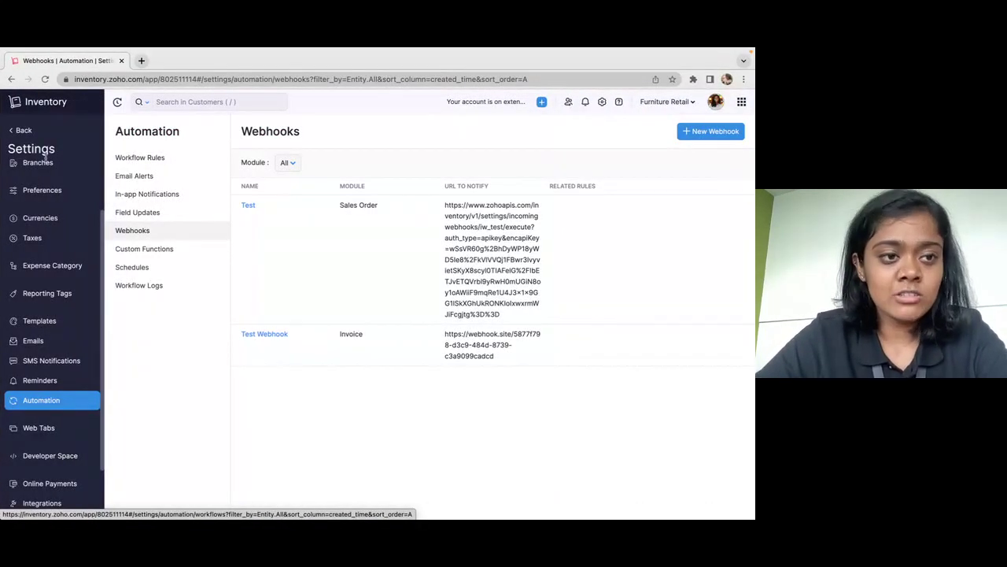
scroll(52, 355, down, 2)
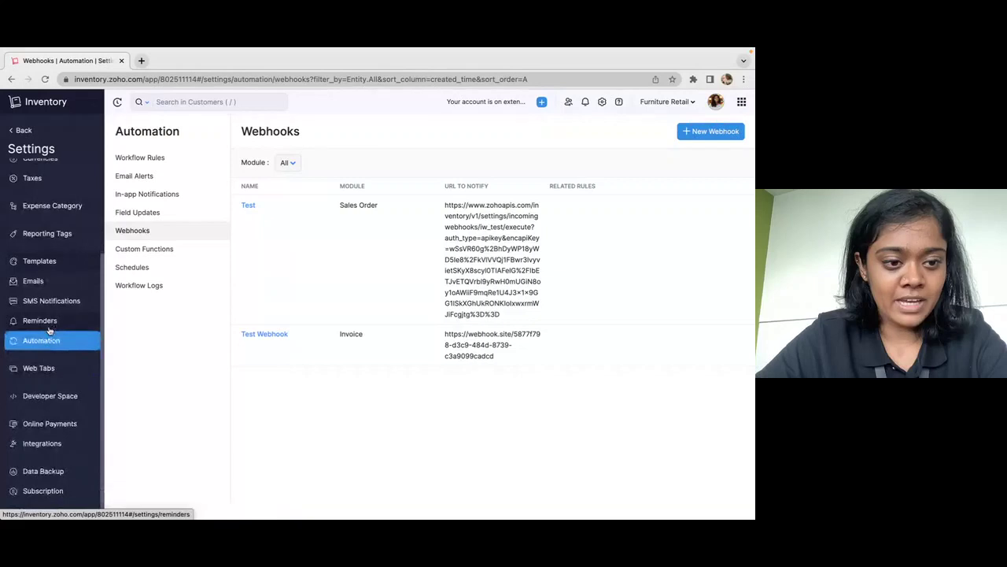
click(48, 397)
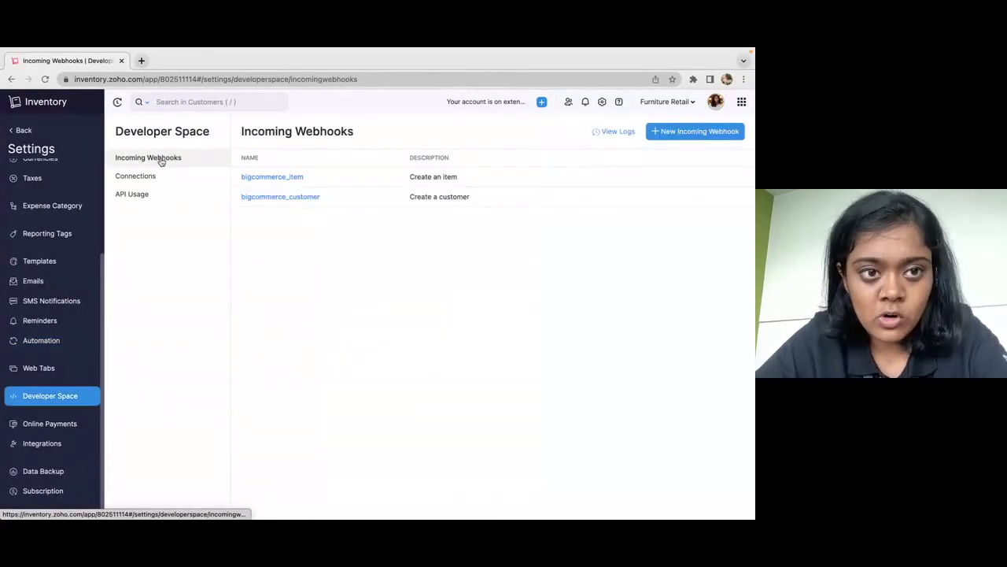
click(278, 181)
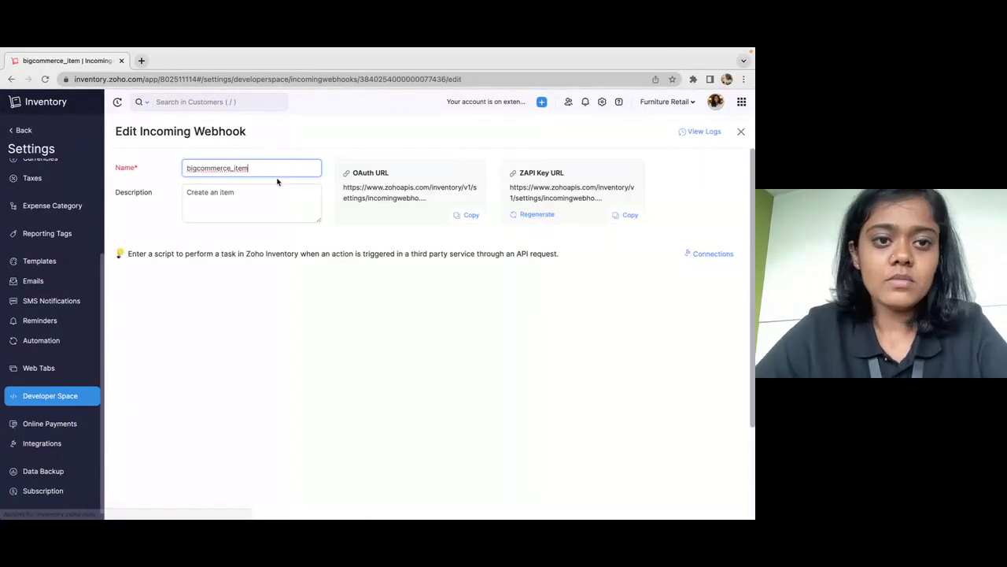
Examine the Deluge script and the OAuth and ZAPI Key URL options of the "bigcommerce_item" incoming webhook.
scroll(310, 280, down, 2)
scroll(310, 280, down, 1)
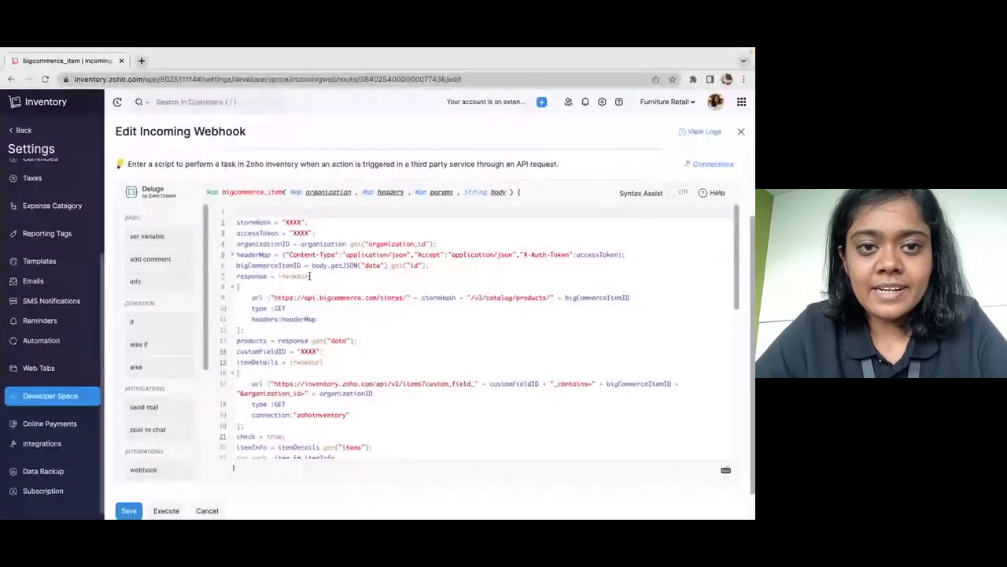
scroll(418, 279, down, 3)
scroll(418, 278, up, 3)
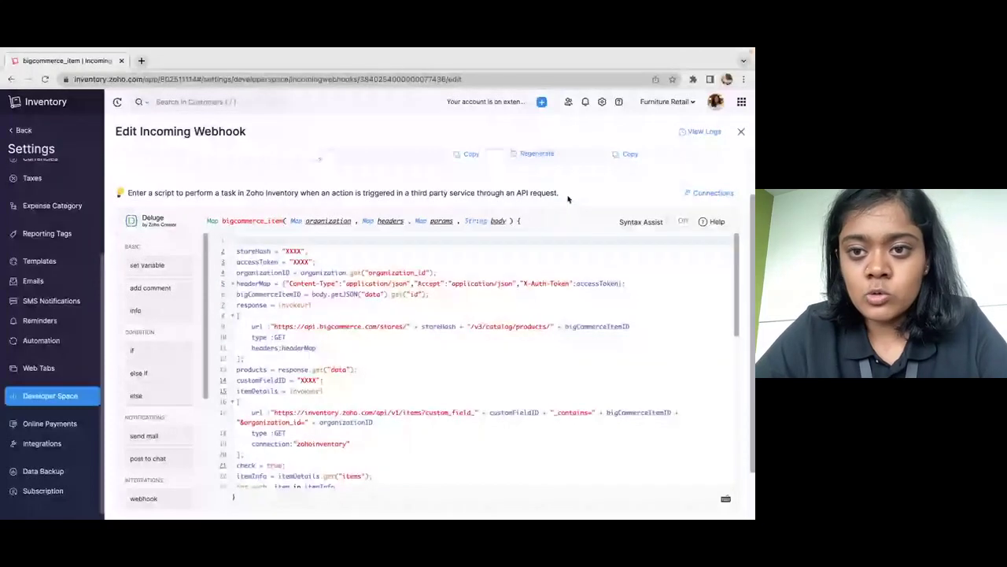
scroll(566, 193, down, 1)
scroll(566, 187, down, 1)
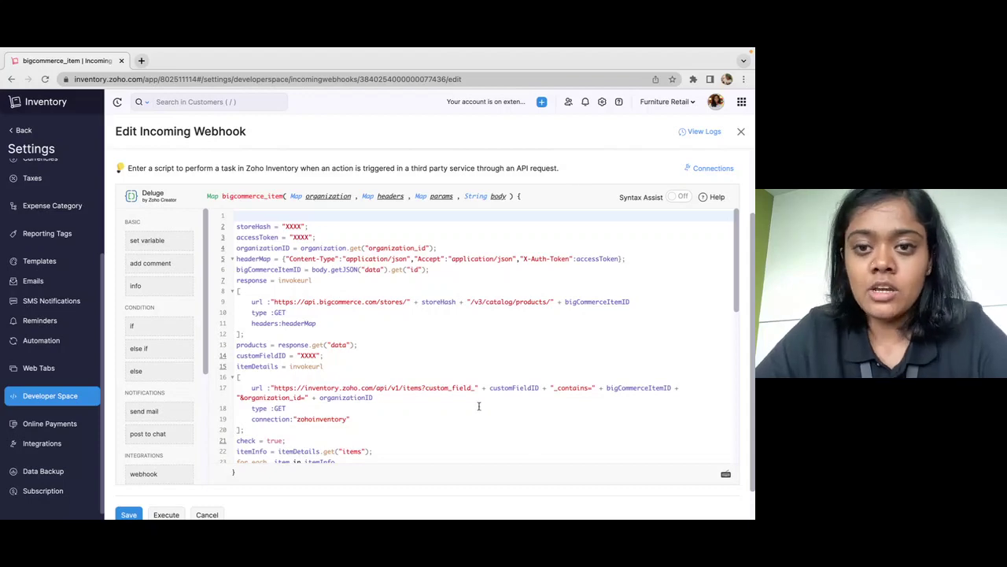
scroll(474, 410, down, 3)
scroll(474, 411, up, 3)
scroll(474, 397, down, 10)
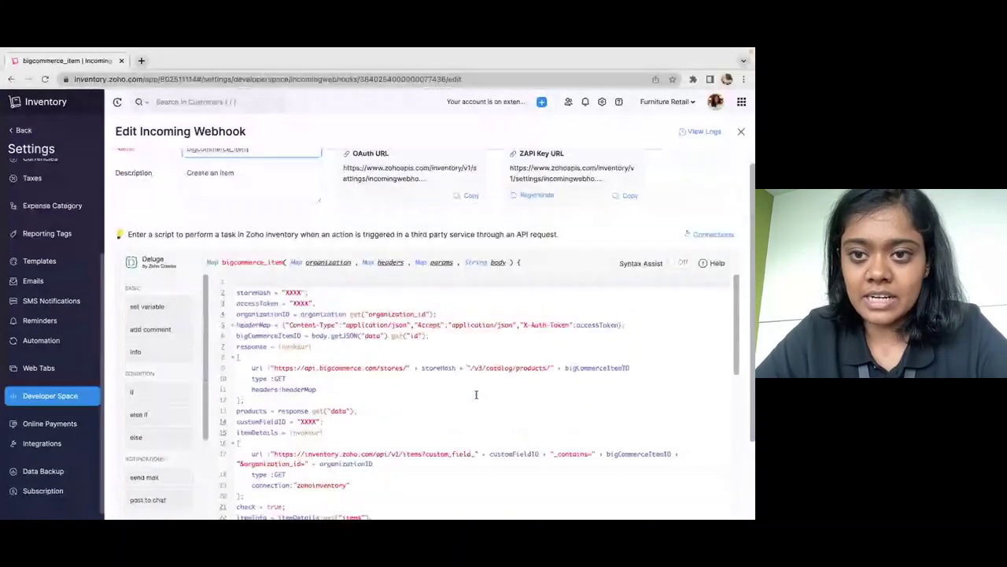
Look through the "bigcommerce_item" webhook script and exit the incoming webhook editor without saving.
scroll(476, 394, up, 1)
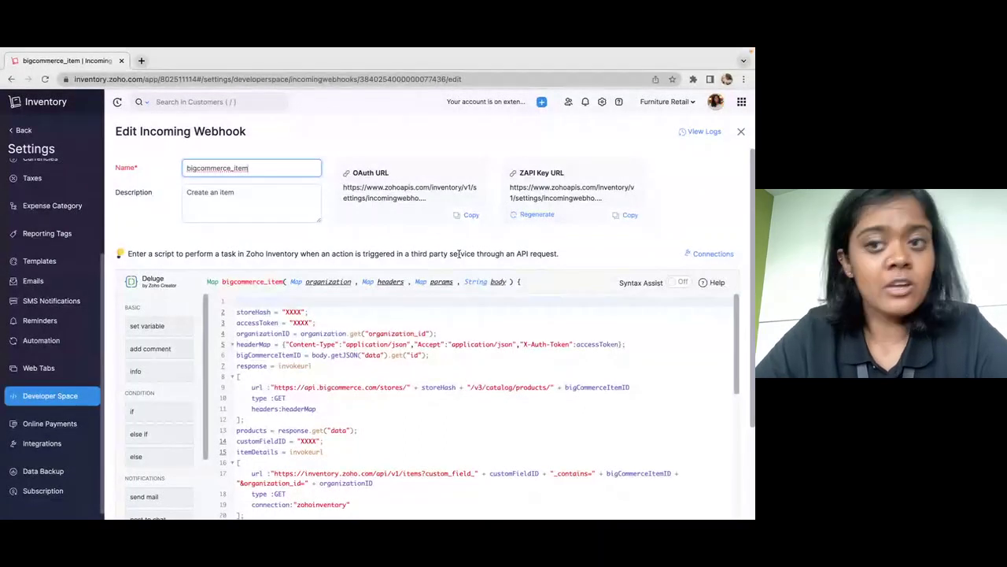
scroll(459, 254, down, 2)
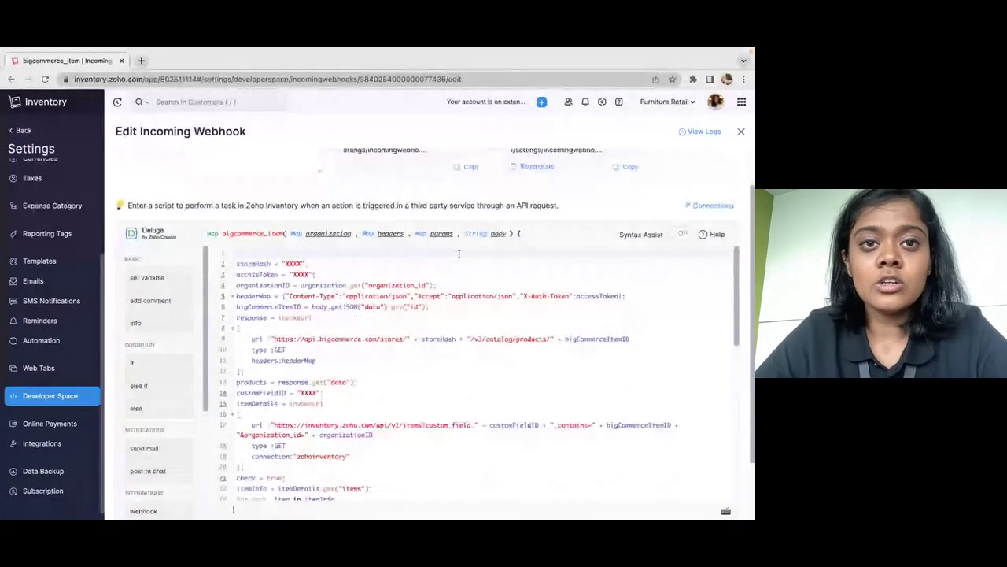
scroll(458, 253, down, 1)
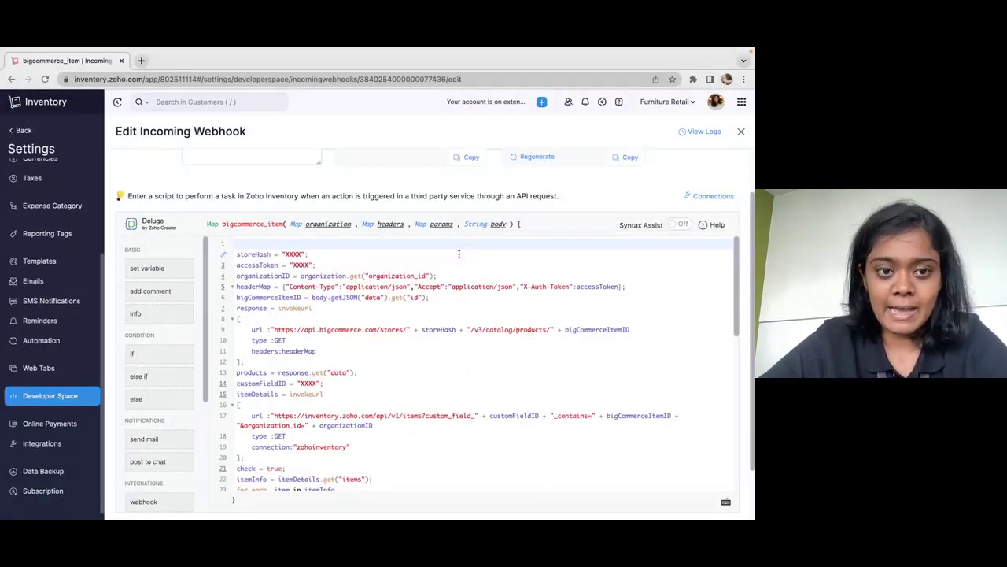
scroll(459, 253, down, 15)
scroll(375, 417, down, 3)
click(211, 478)
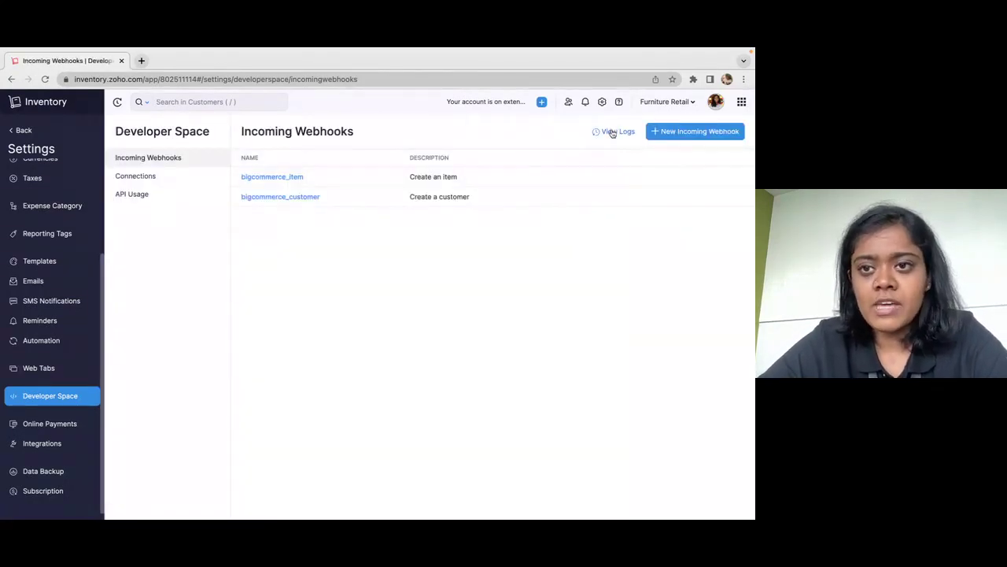
Check the incoming webhooks logs, and return to the presentation to show the Custom Functions slide.
click(613, 132)
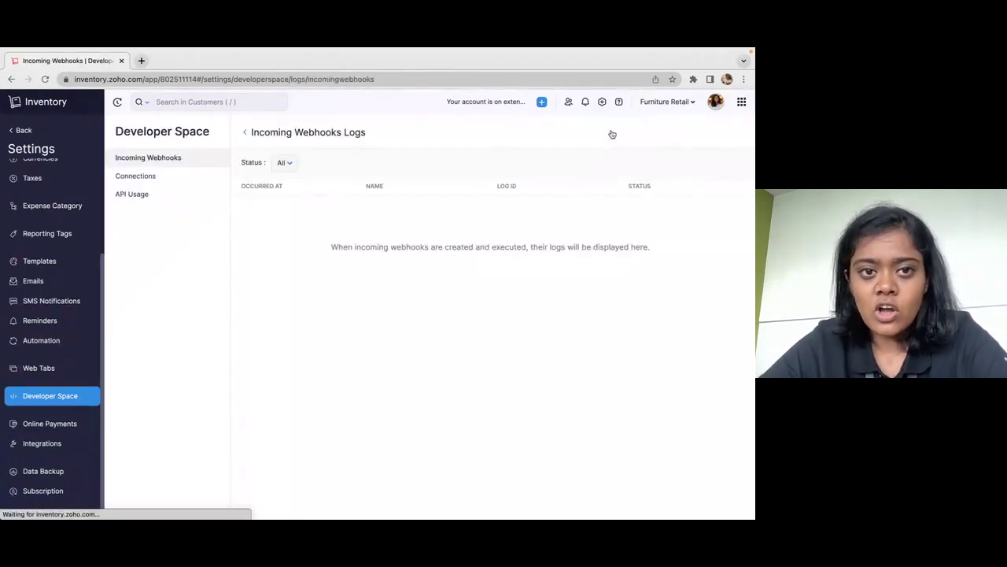
click(245, 135)
key(ctrl+Left)
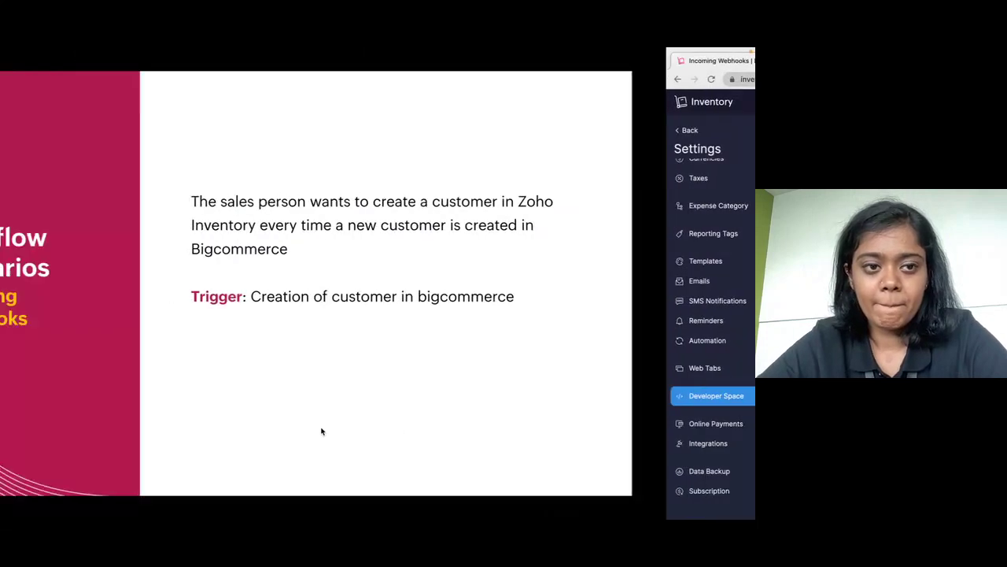
key(Right)
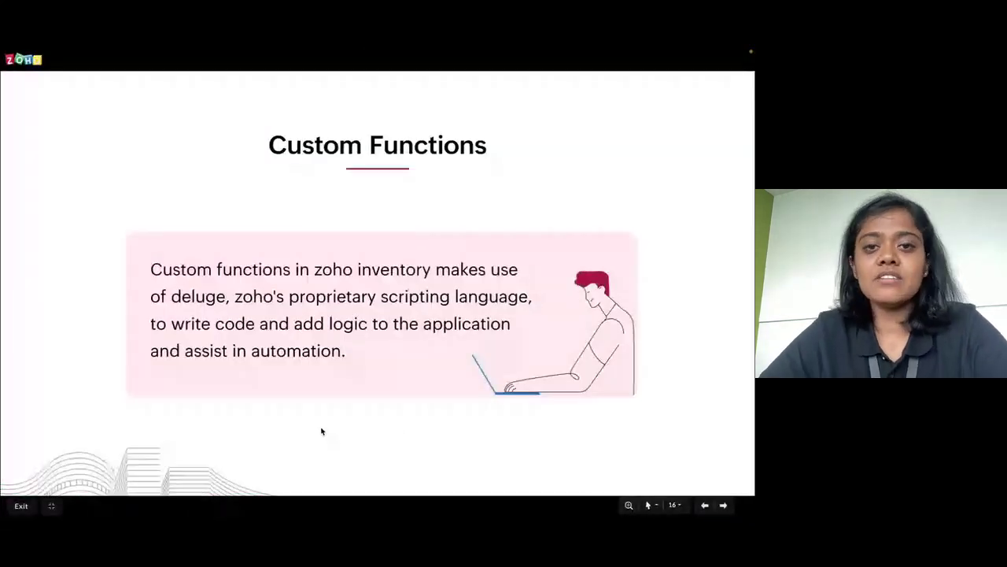
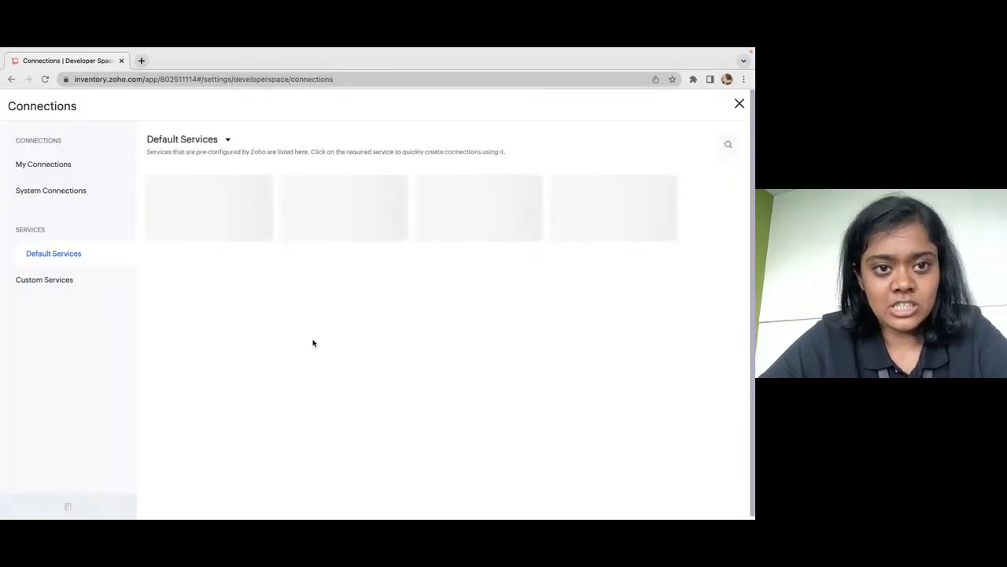
Start a new connection for the Zoho Inventory default service and name it zohoinventory1.
scroll(373, 420, down, 20)
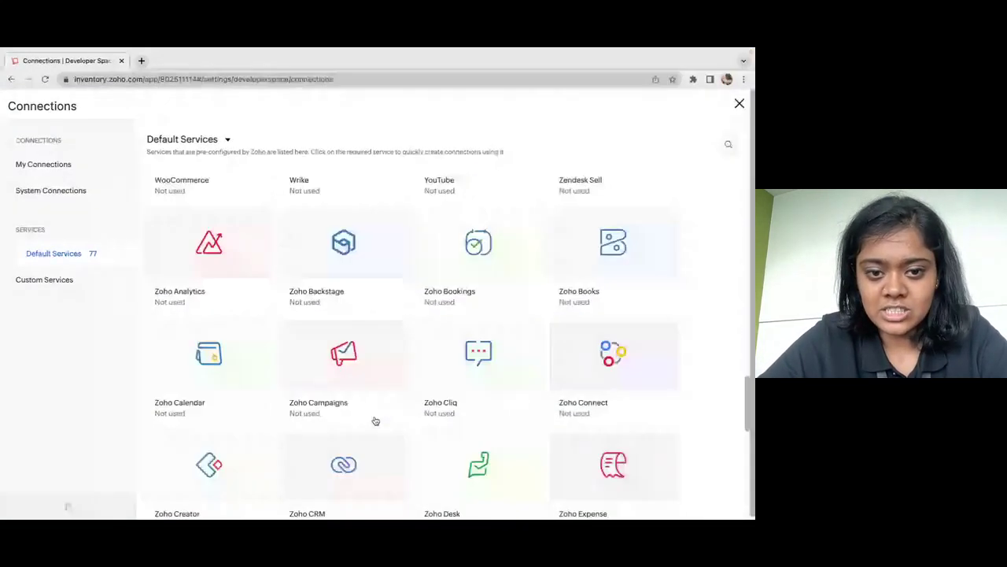
scroll(370, 315, up, 3)
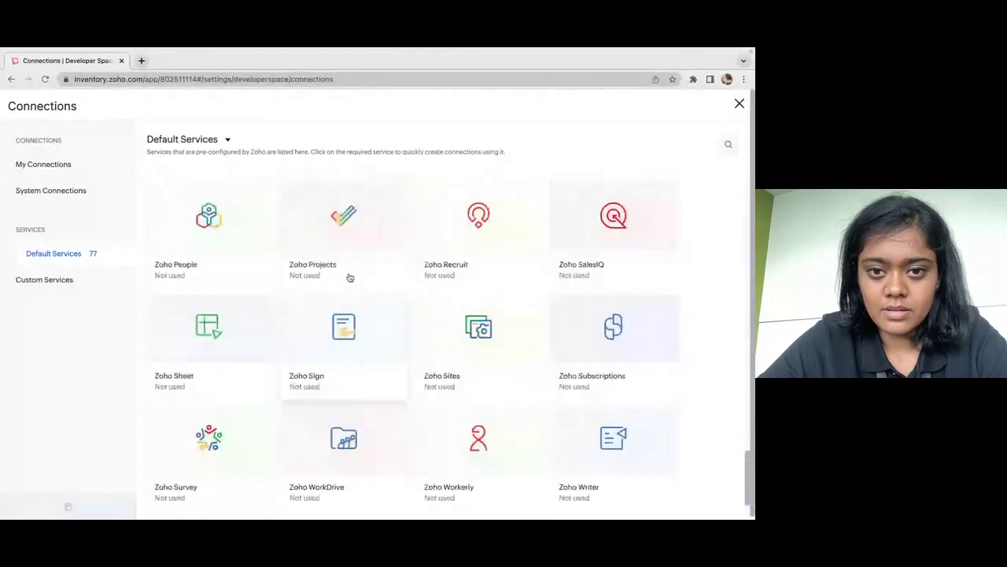
click(398, 266)
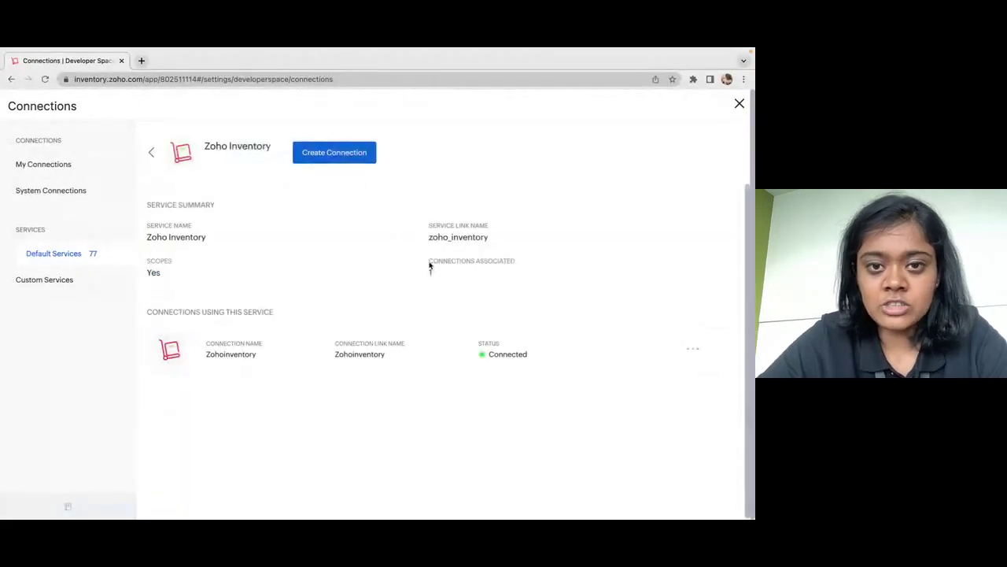
click(362, 150)
click(254, 289)
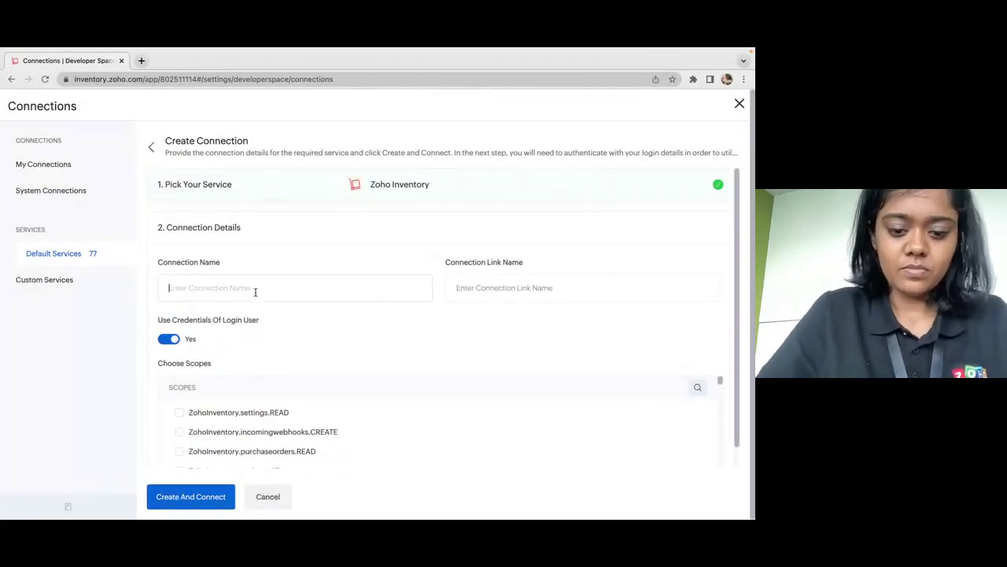
text(zohoi)
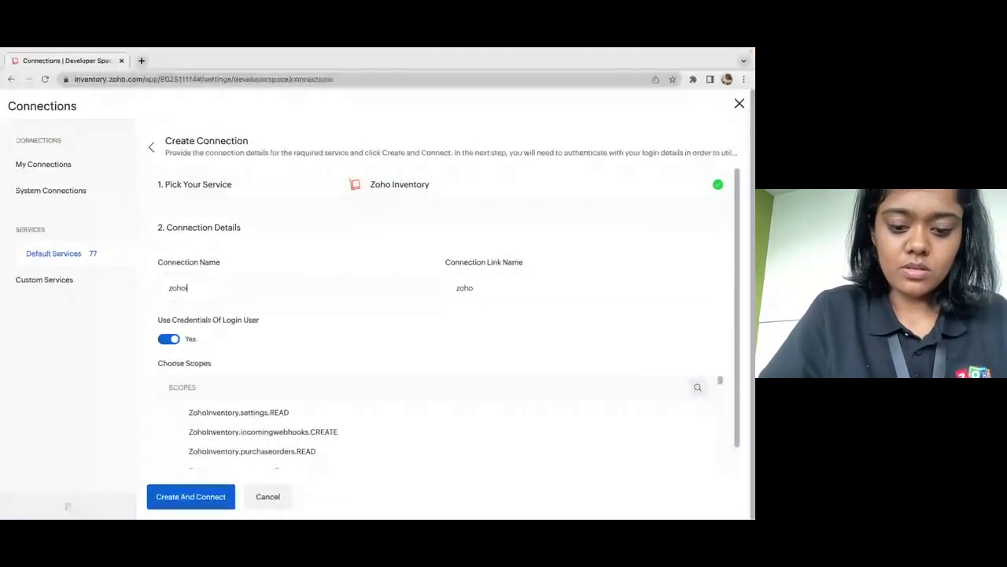
text(nventory1)
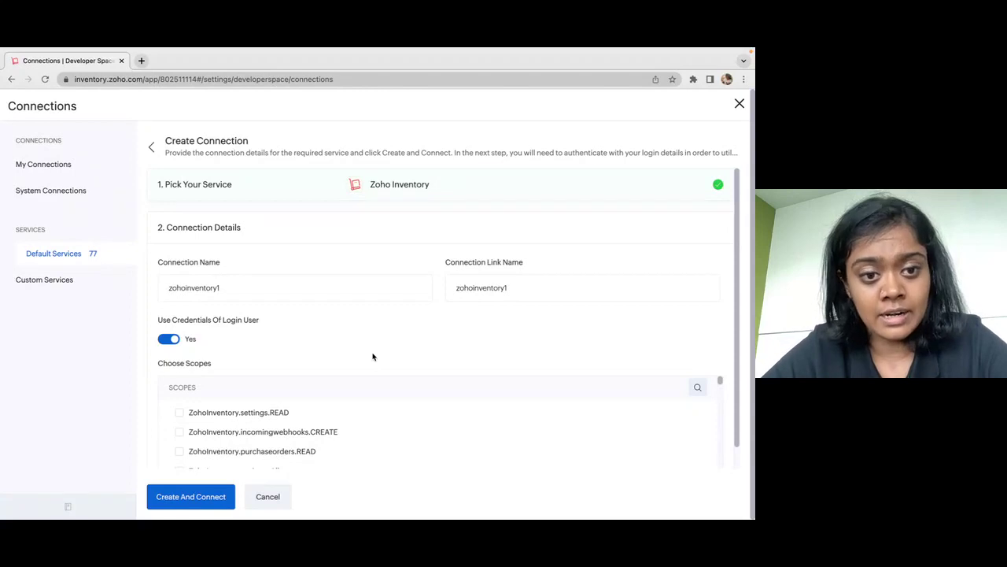
Turn off the use of login user credentials and select the ZohoInventory.FullAccess.all scope, leaving without creating the connection.
click(164, 338)
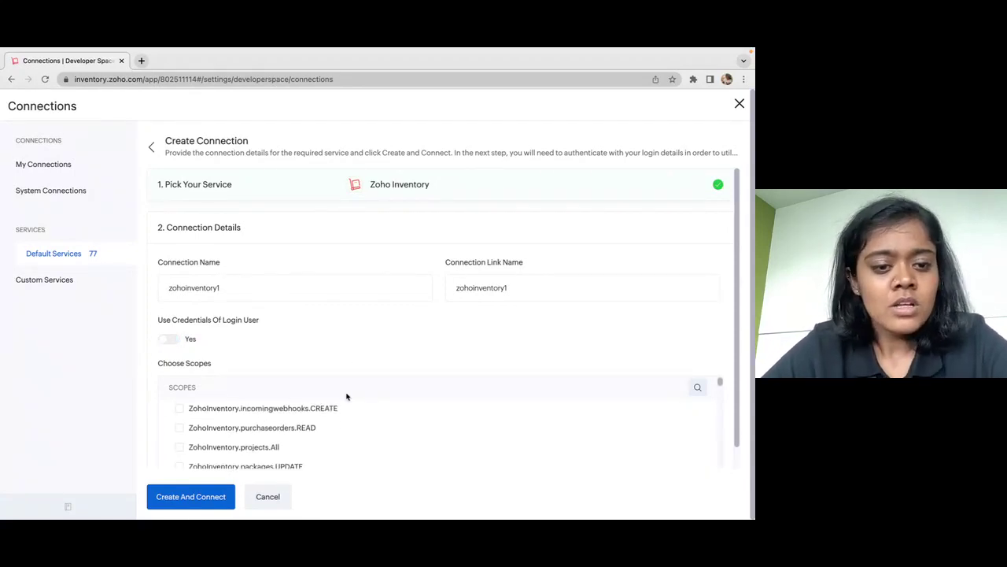
scroll(416, 331, down, 1)
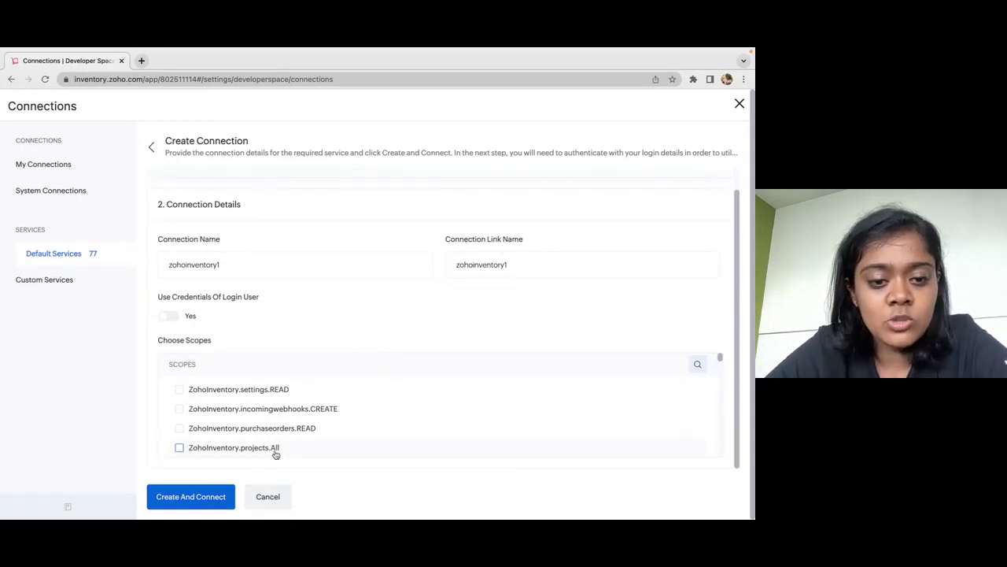
scroll(279, 434, down, 4)
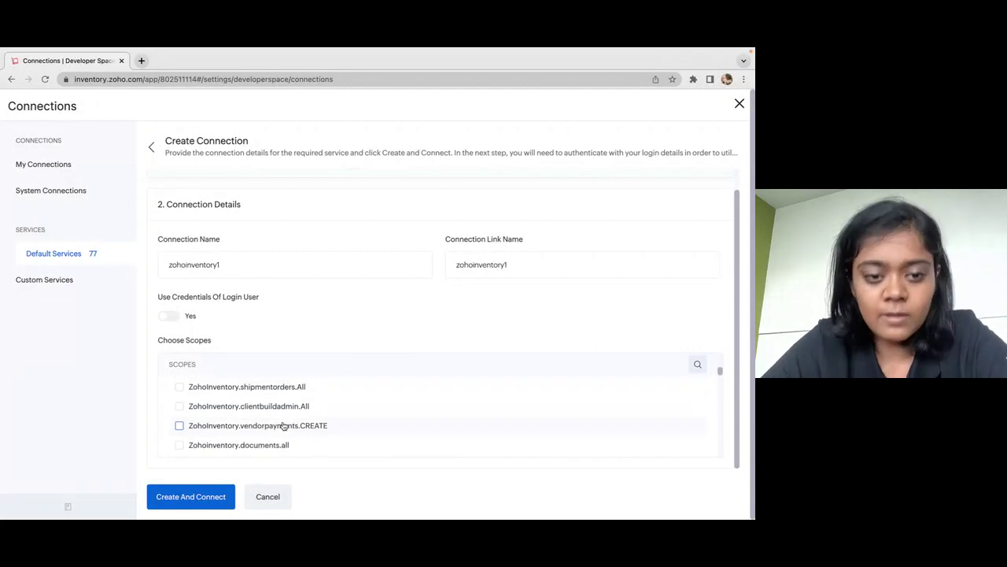
click(697, 364)
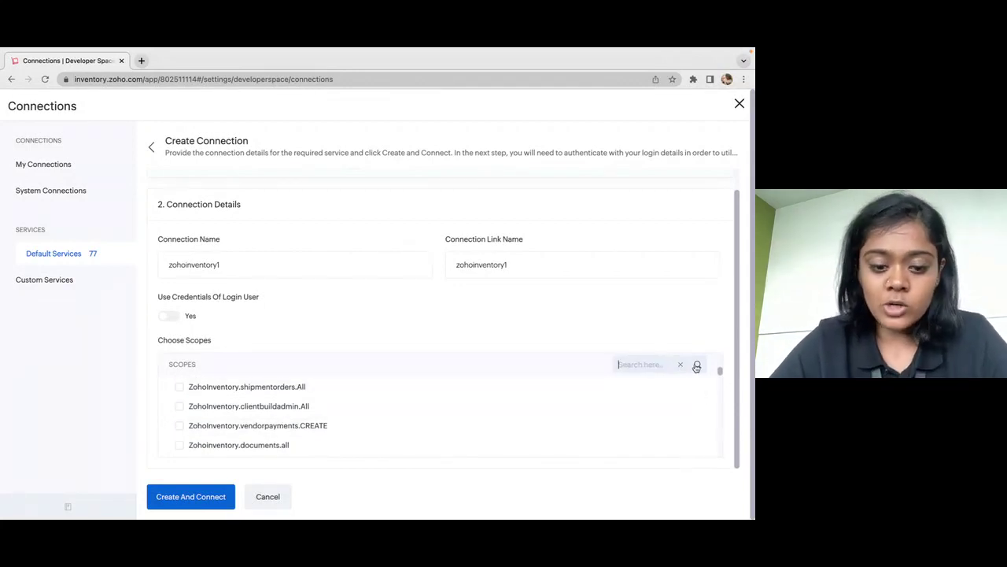
text(full)
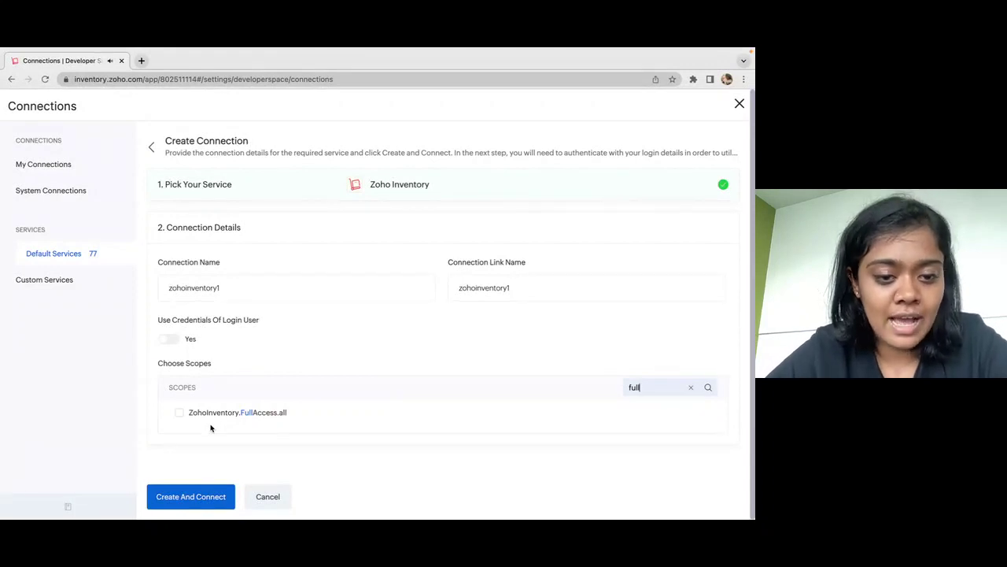
click(180, 413)
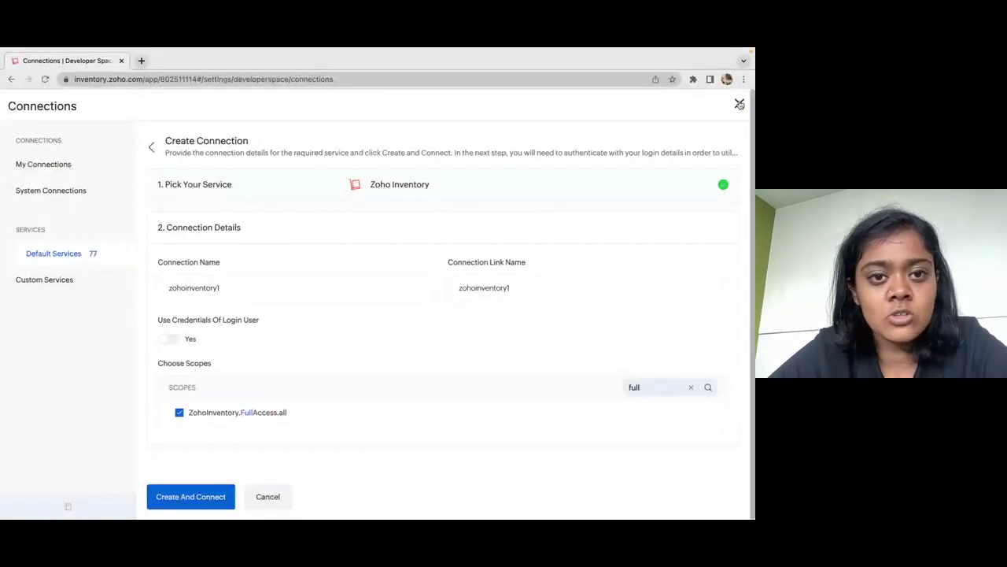
click(740, 105)
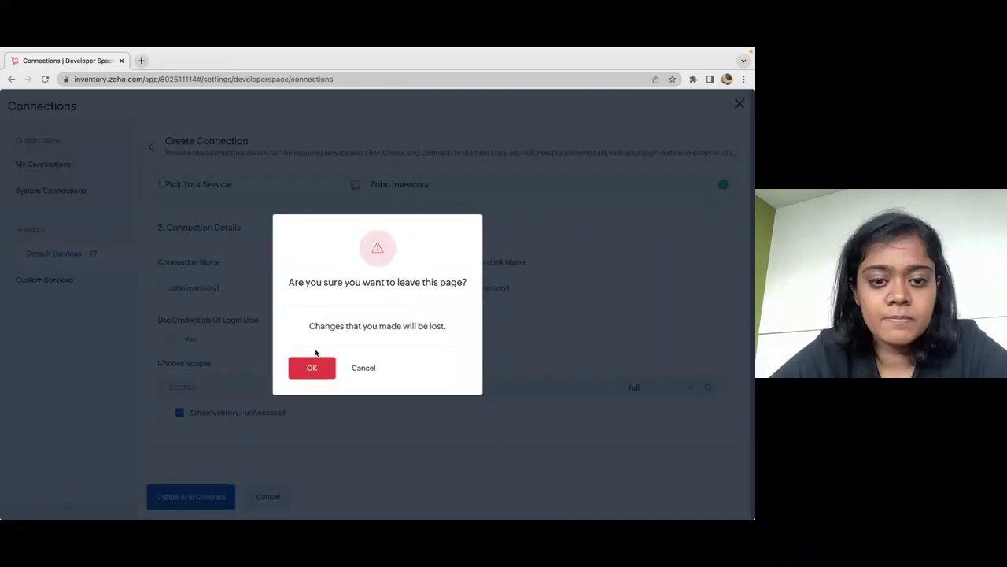
click(309, 366)
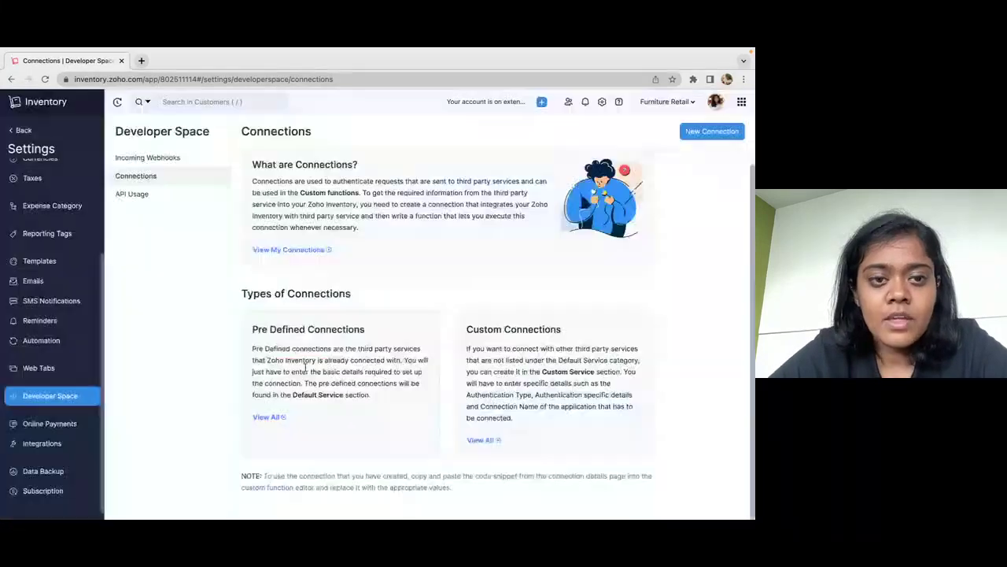
Start creating a custom service from the Custom Connections section and name it test.
click(480, 440)
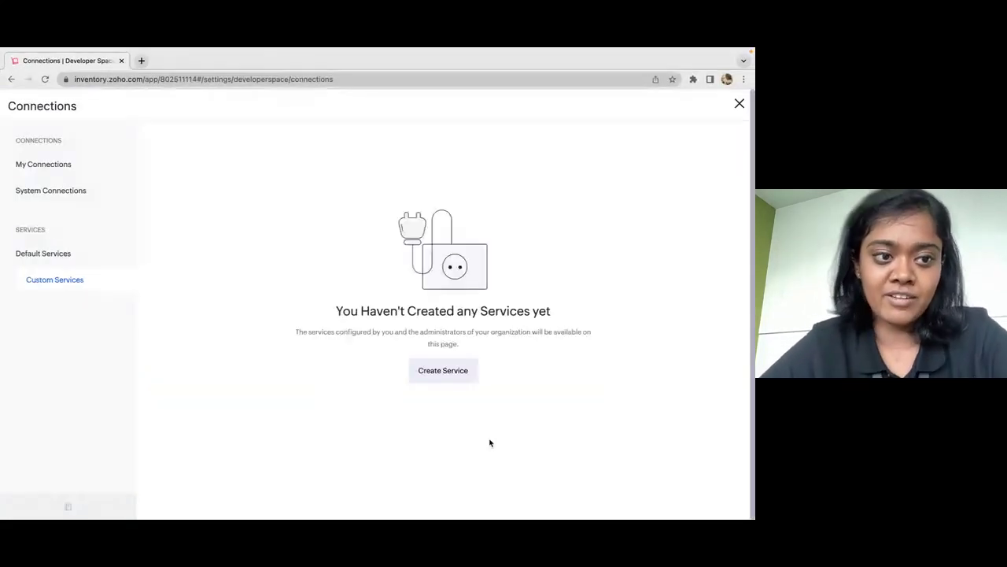
click(443, 372)
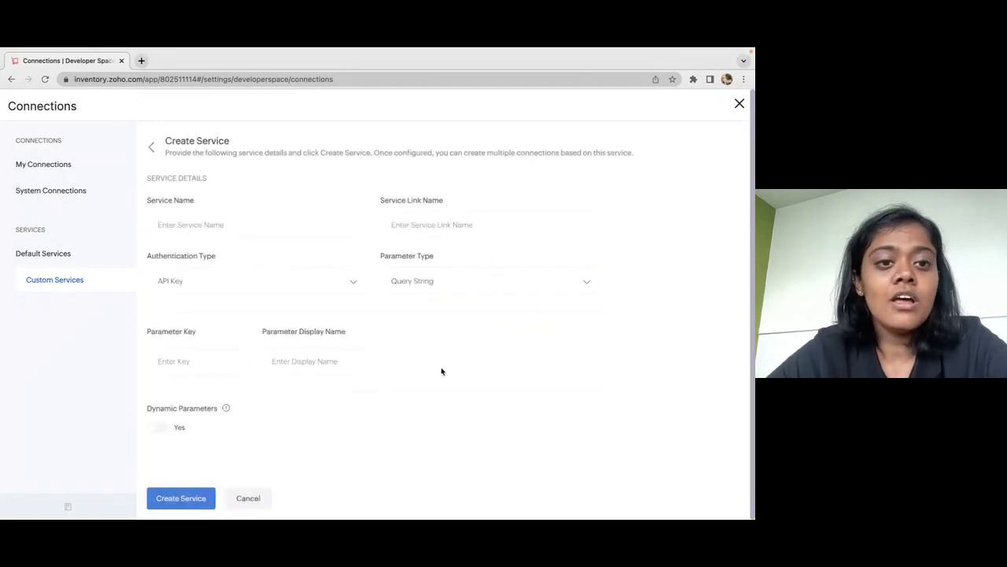
click(215, 215)
text(test)
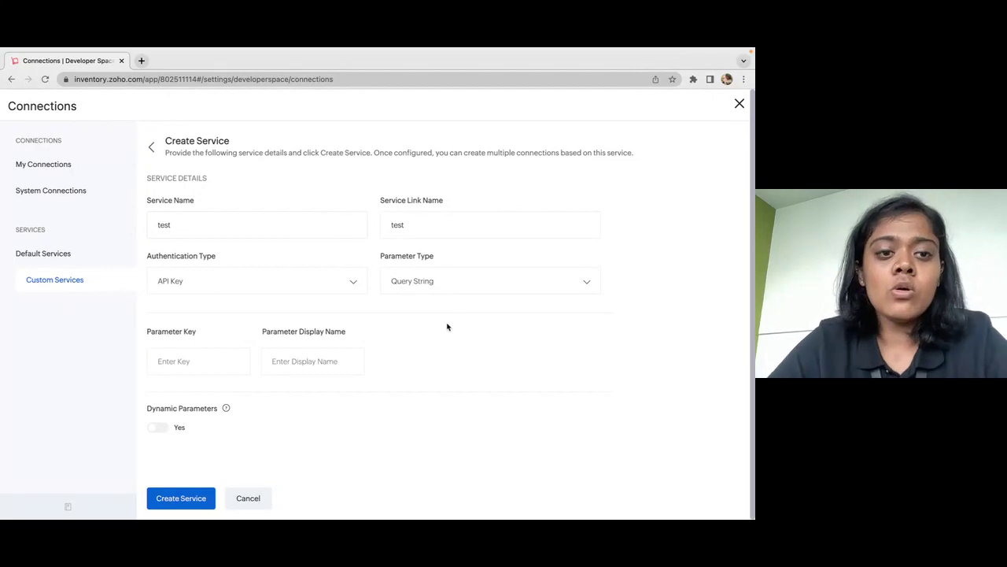
Look at the custom service's available authentication types, and discard the service to leave the connections view.
click(303, 286)
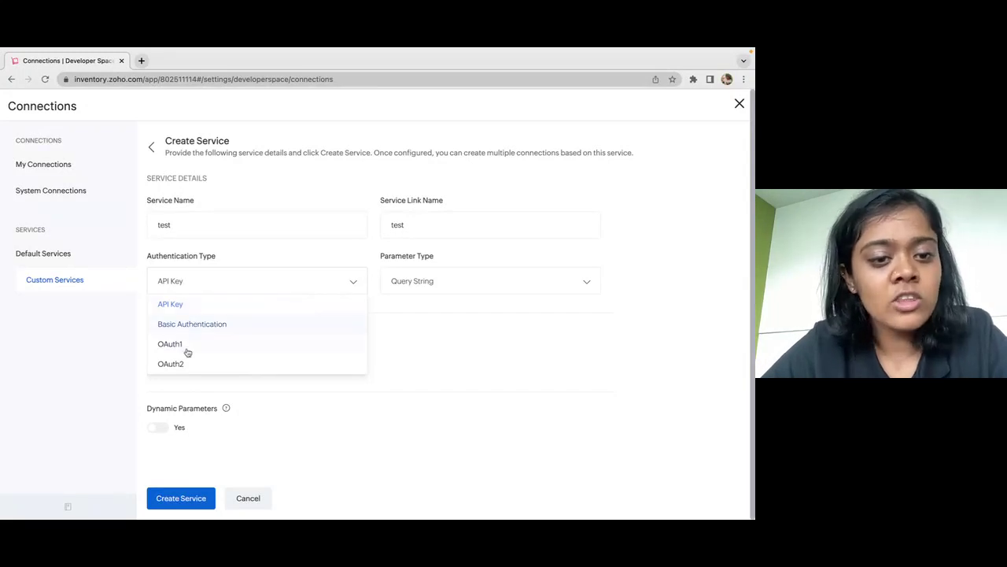
click(521, 360)
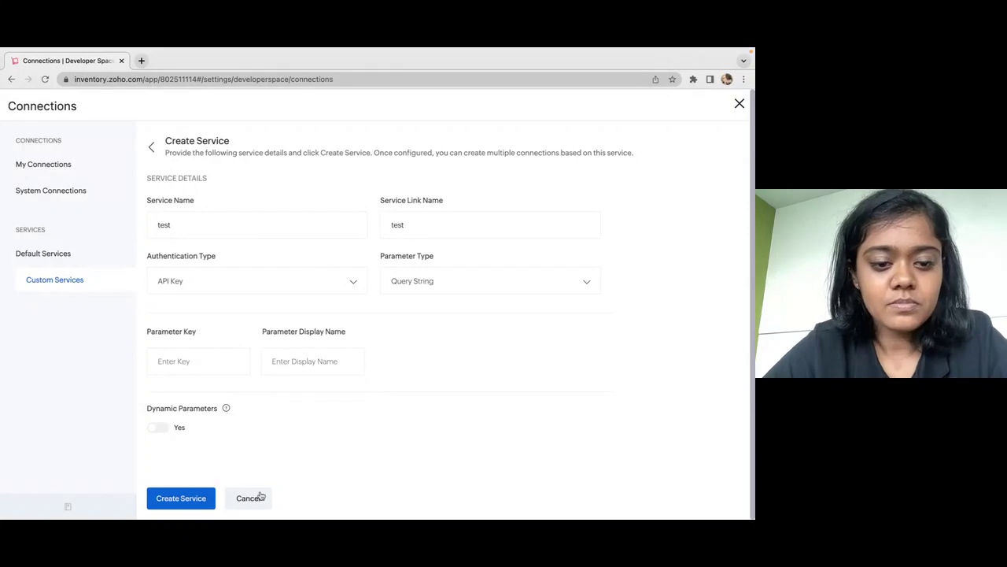
click(260, 496)
click(308, 367)
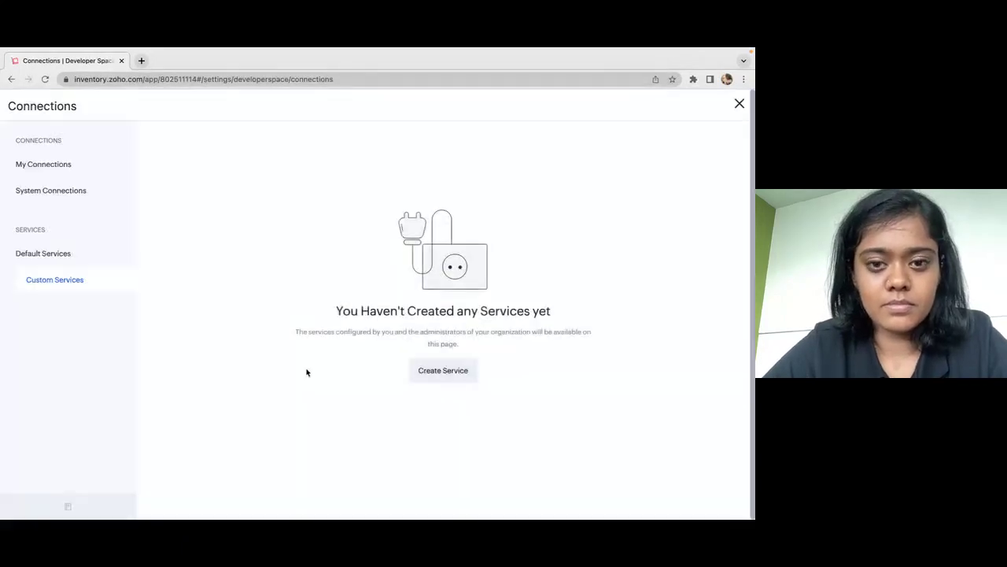
click(739, 104)
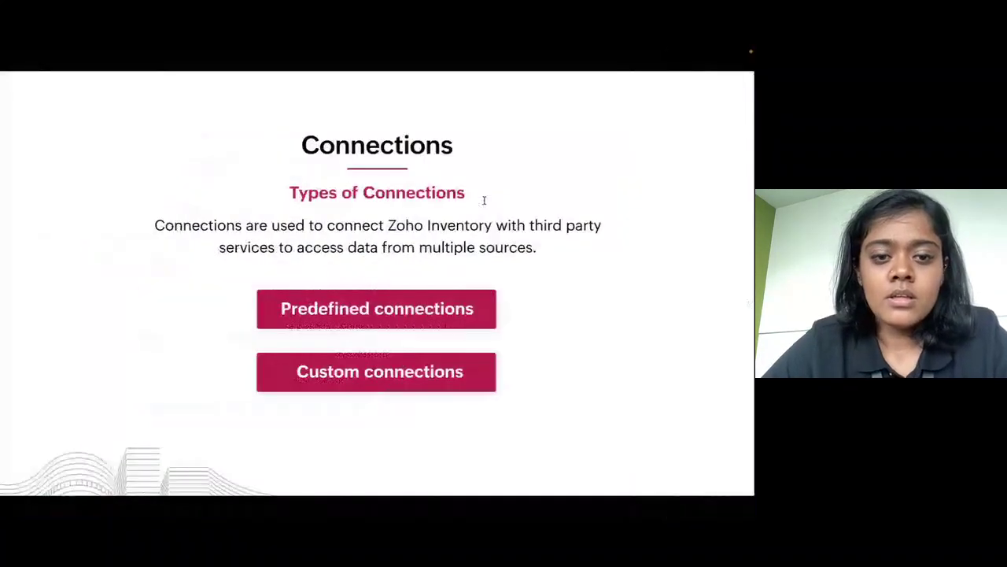
Advance the presentation past the Connections slide, and switch back to Zoho Inventory to open the "auto_inv_pay" custom function in the Automation settings.
click(485, 203)
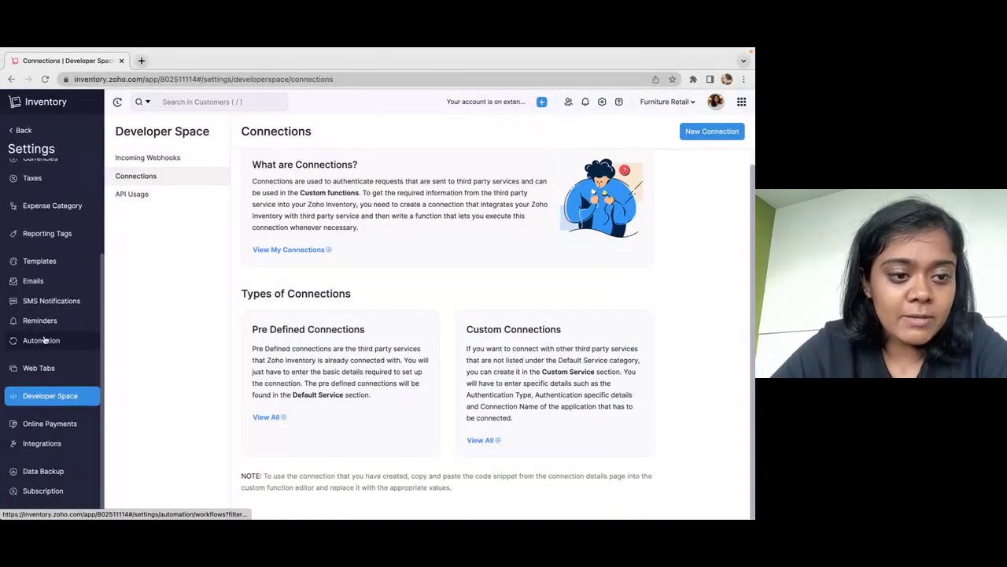
click(44, 338)
click(151, 248)
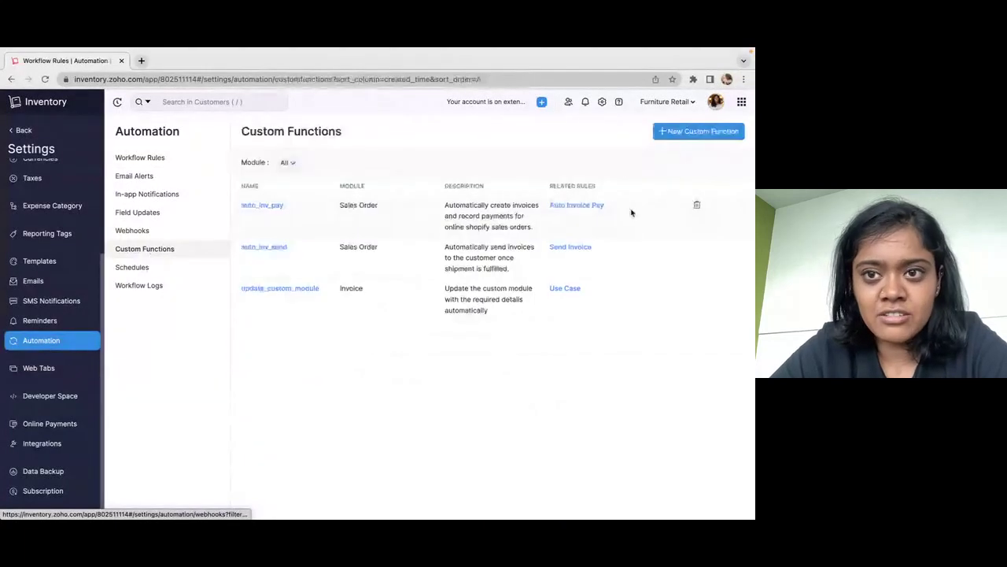
click(264, 205)
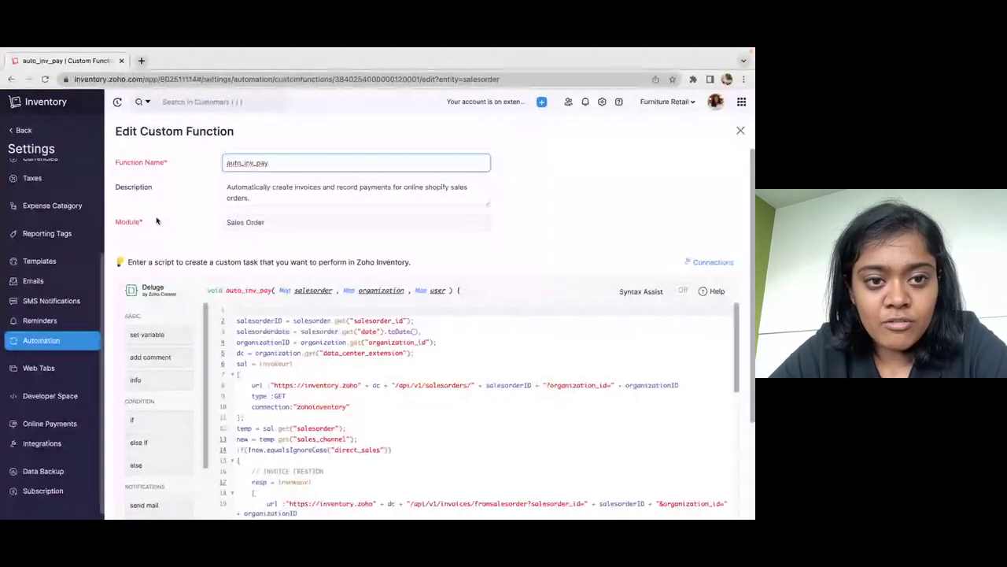
Review the Deluge script of the "auto_inv_pay" custom function and close it without saving.
scroll(348, 278, down, 3)
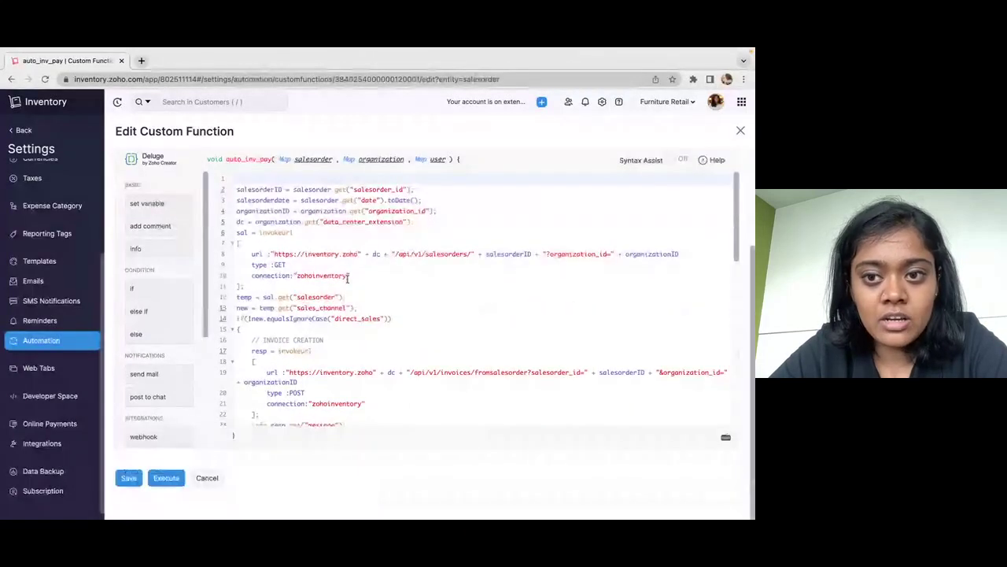
scroll(349, 278, down, 15)
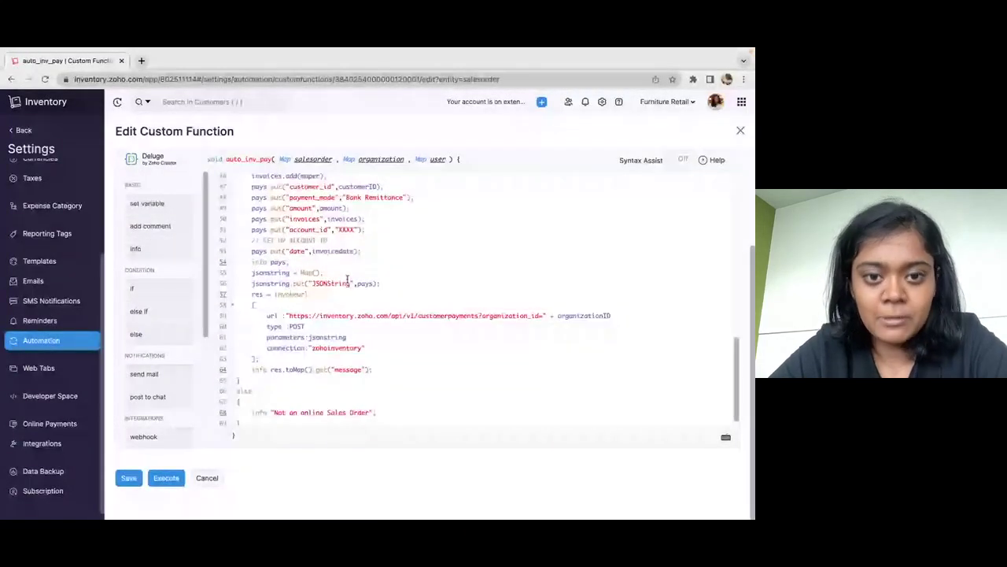
scroll(347, 279, up, 15)
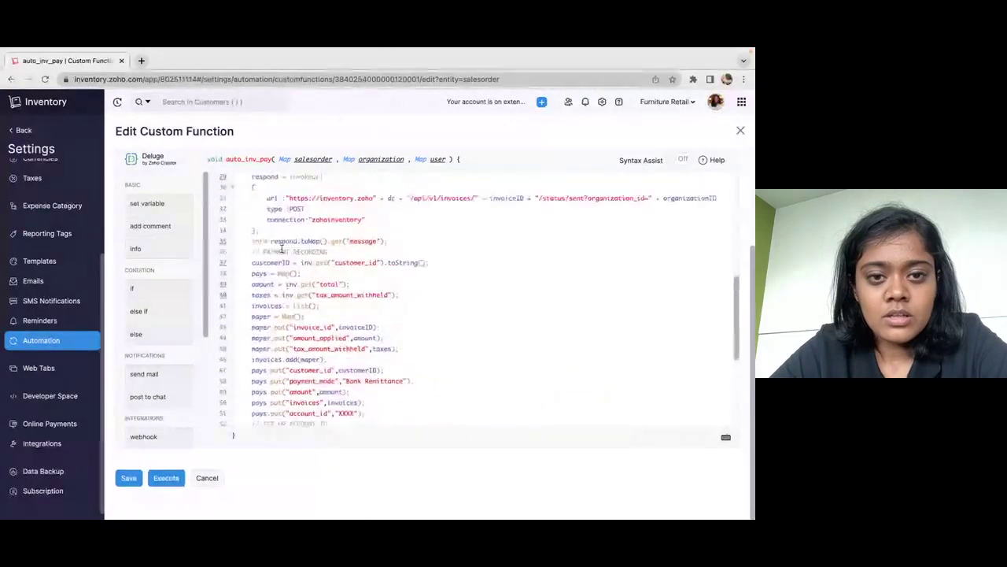
click(207, 477)
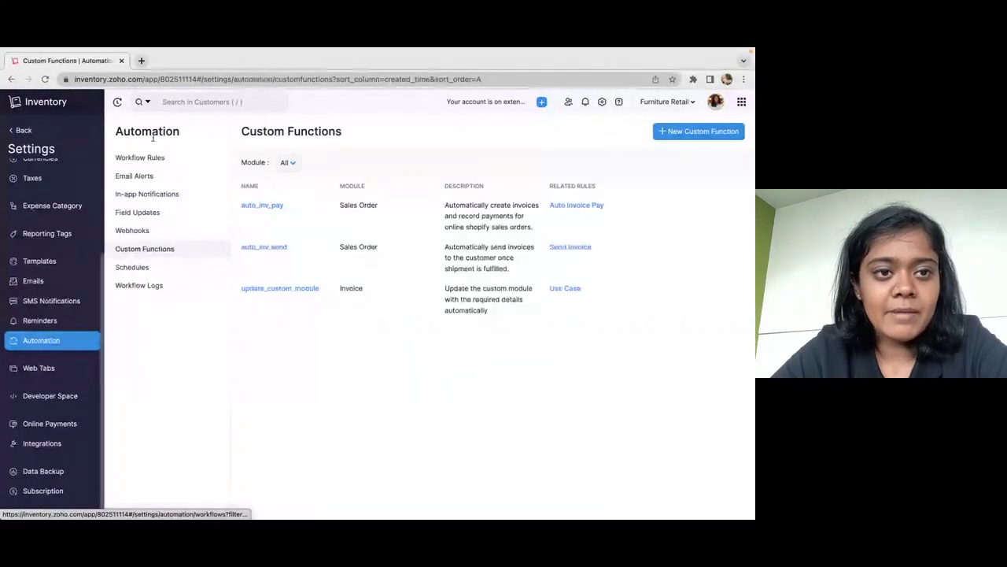
Open the Auto Invoice Pay workflow rule, review its trigger, criteria and immediate action, and leave it without saving.
click(140, 158)
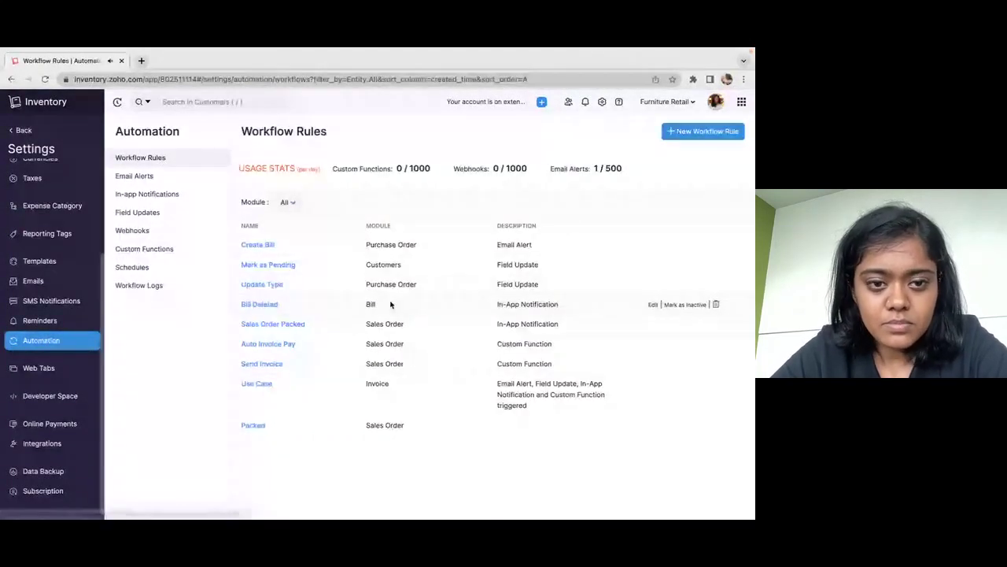
click(275, 344)
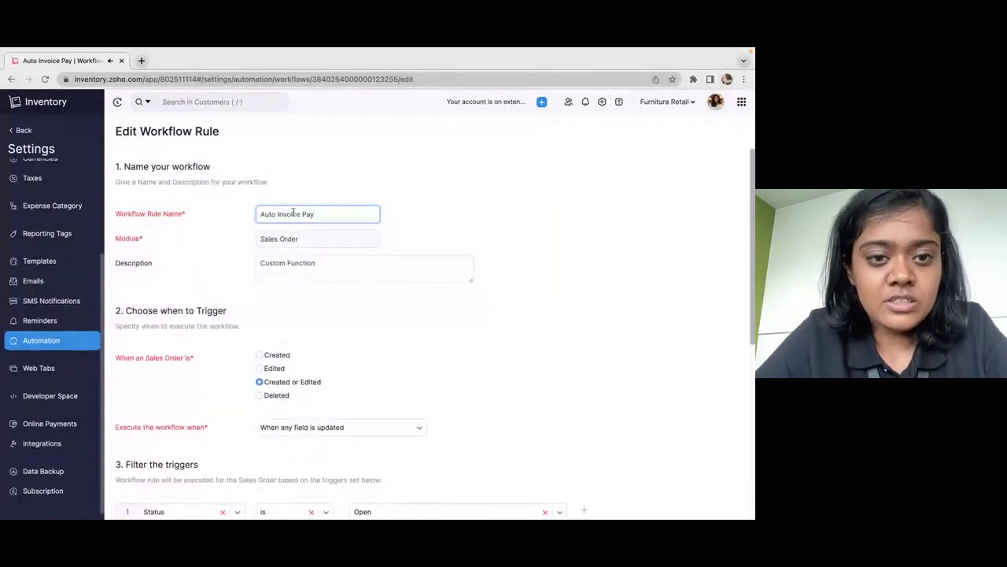
scroll(320, 290, down, 3)
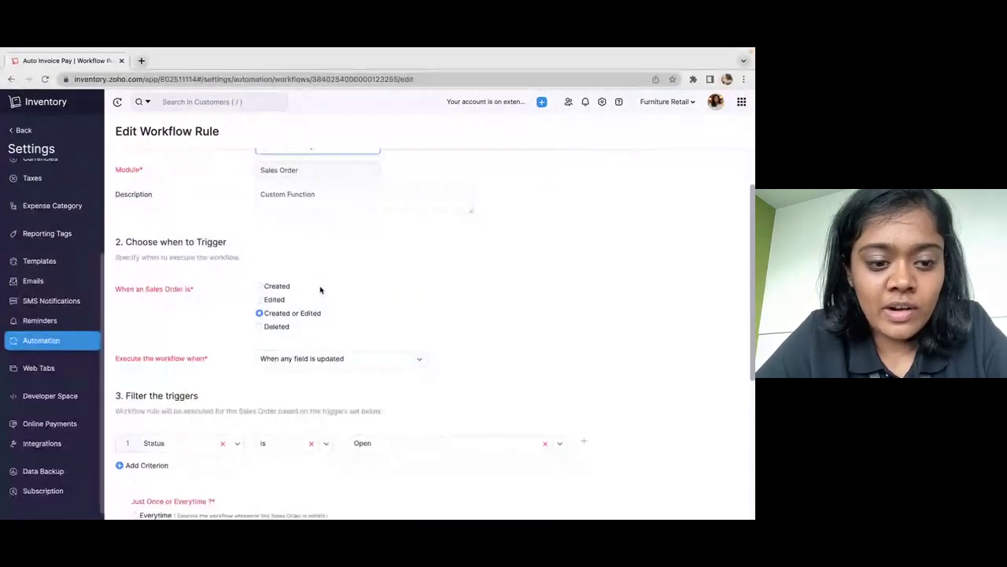
scroll(304, 424, down, 4)
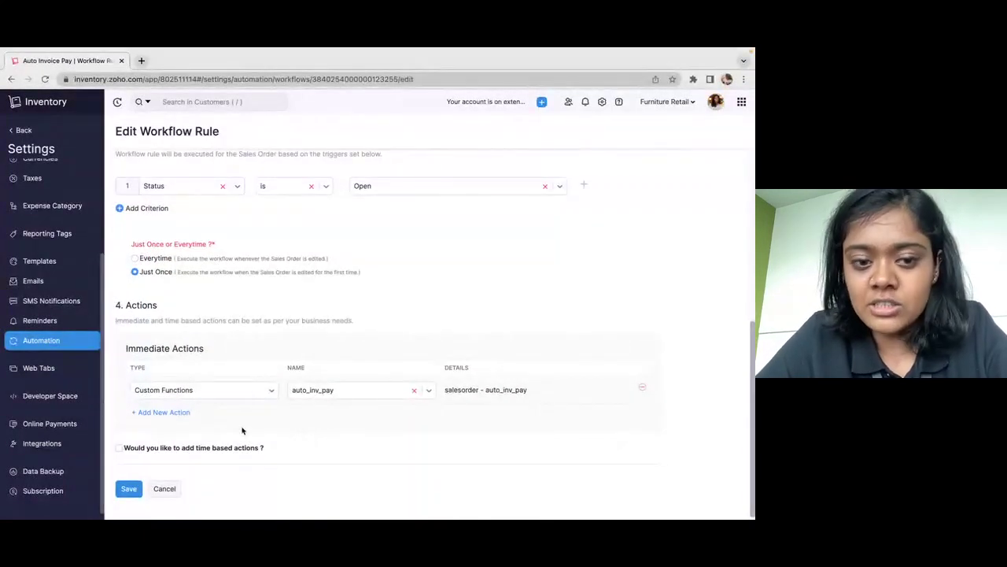
click(163, 489)
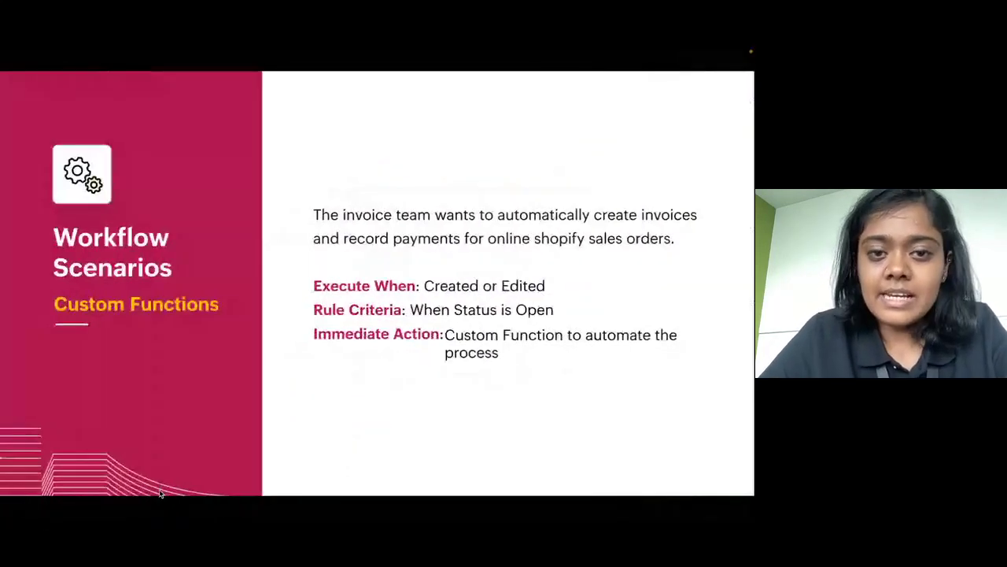
Advance the presentation one slide, and in Zoho Inventory review the "auto_inv_send" custom function's script, closing it without saving.
key(Right)
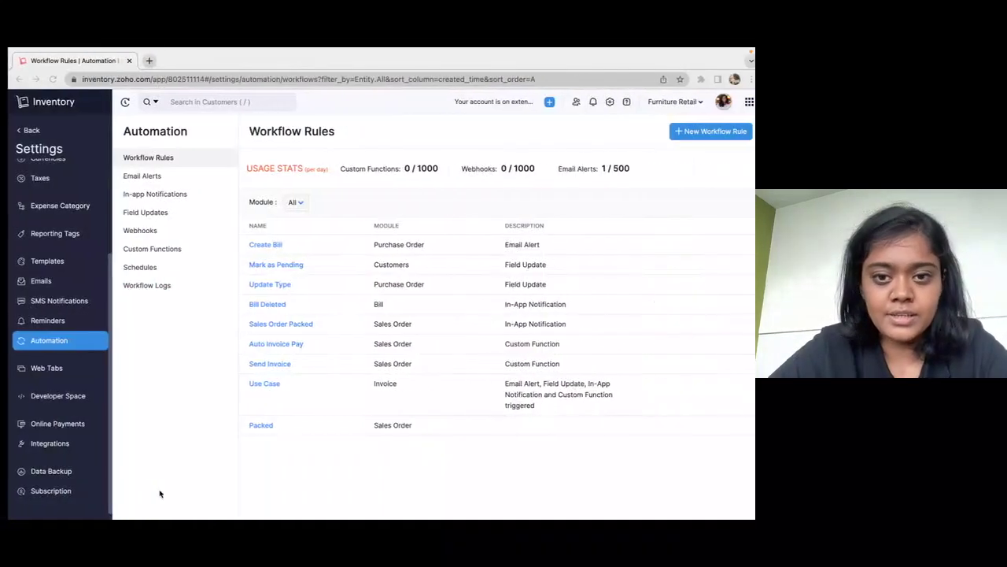
click(154, 251)
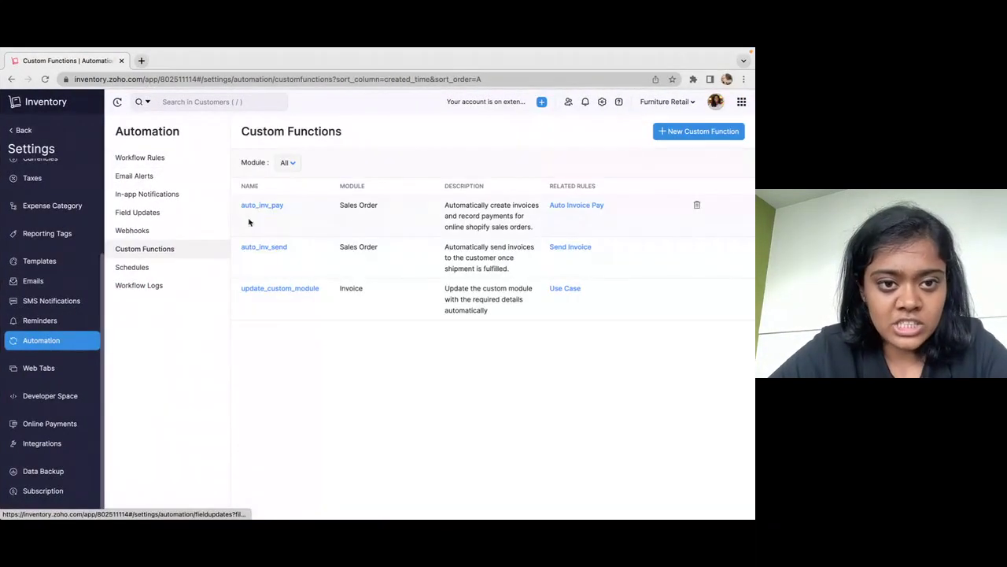
click(268, 248)
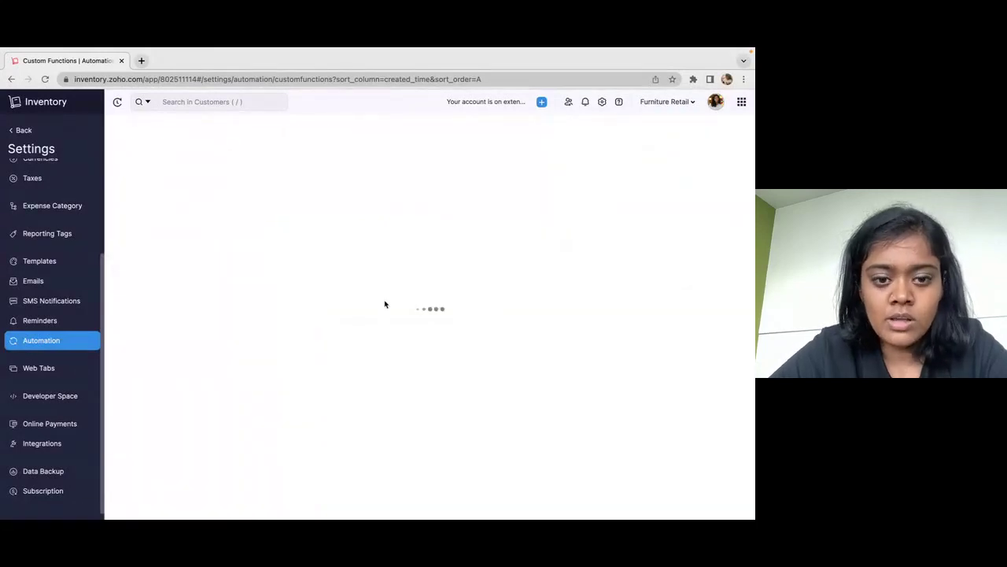
scroll(384, 300, down, 3)
scroll(384, 300, down, 3)
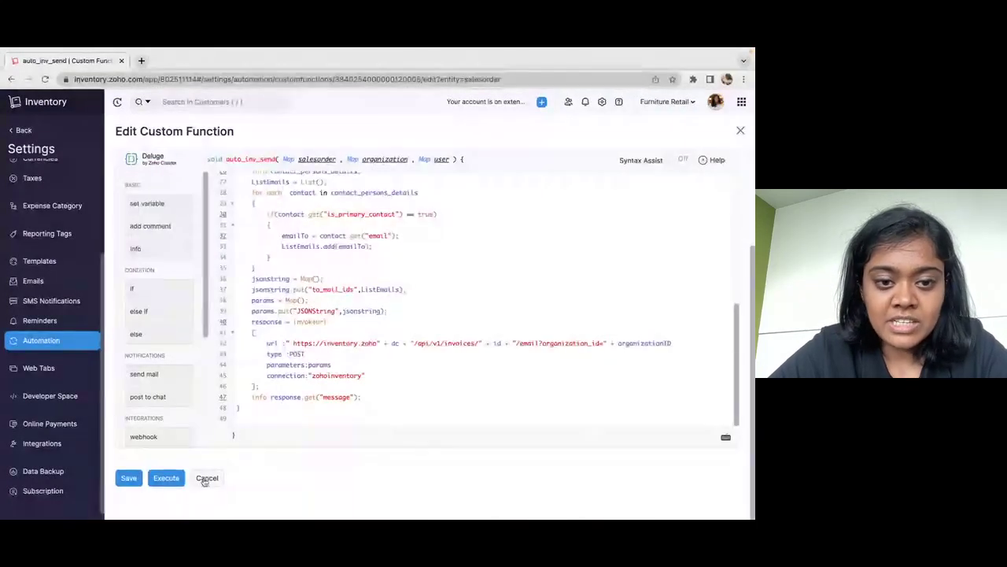
click(271, 389)
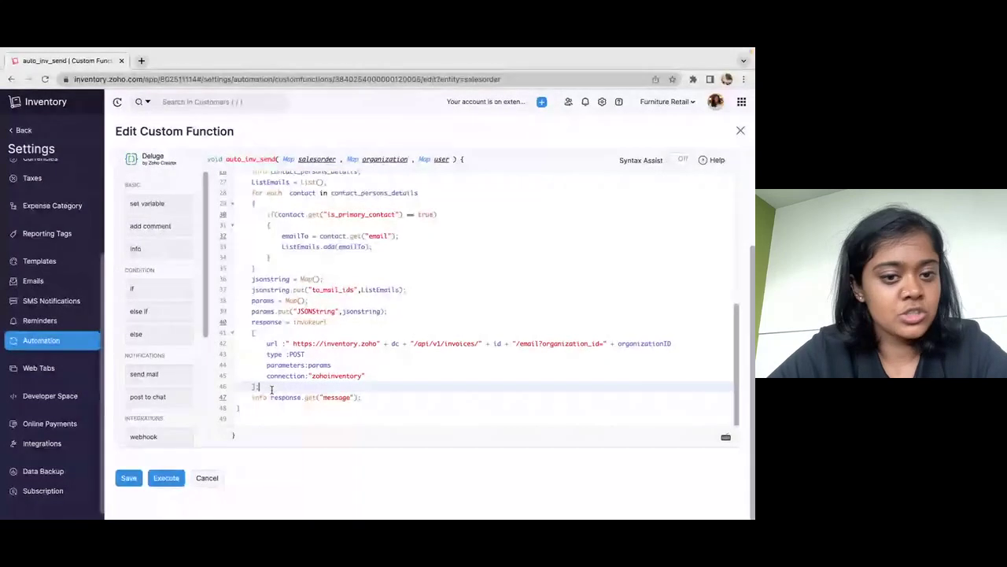
click(208, 478)
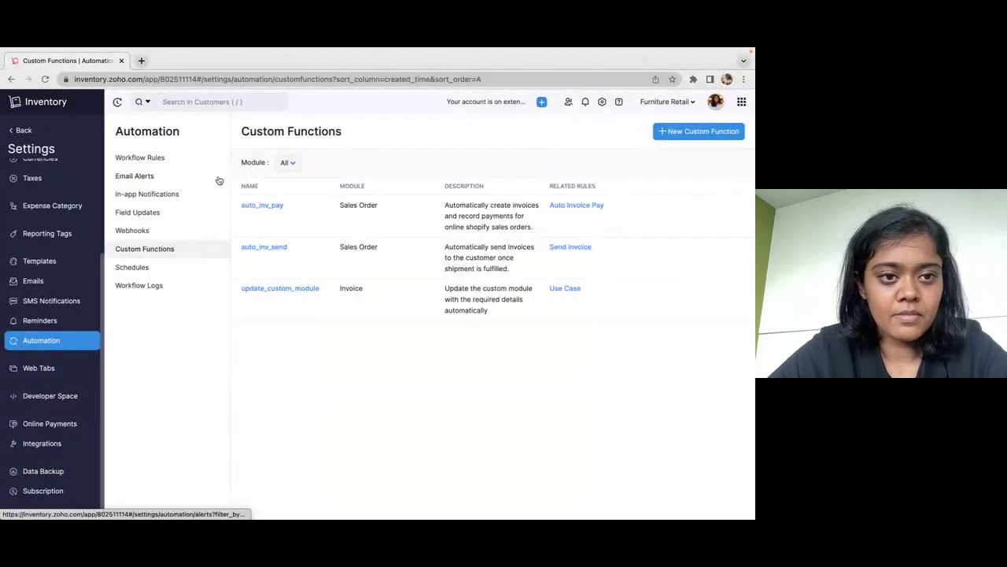
Open the Send Invoice workflow rule, review its trigger, criteria and immediate action, and leave it without saving.
click(150, 165)
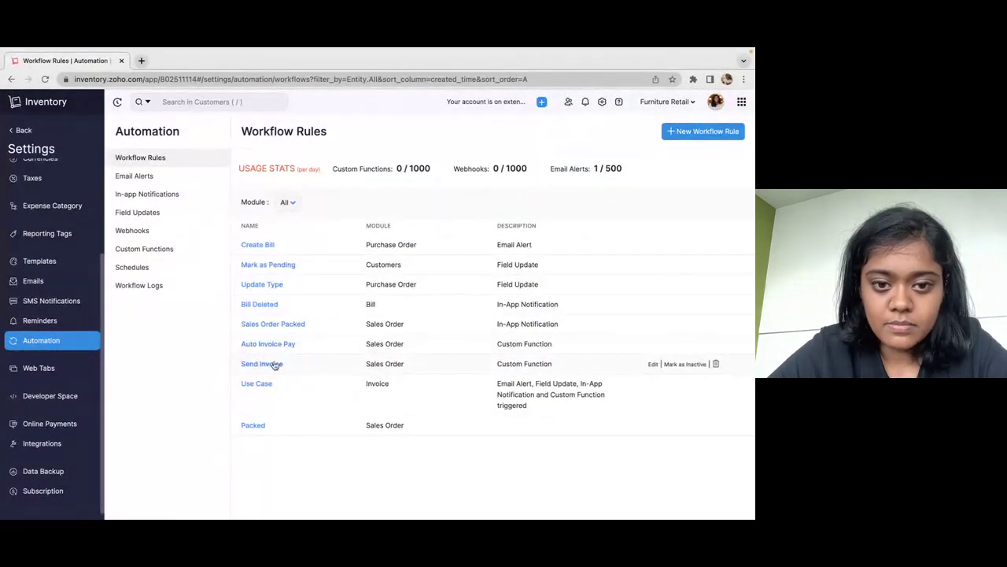
click(272, 364)
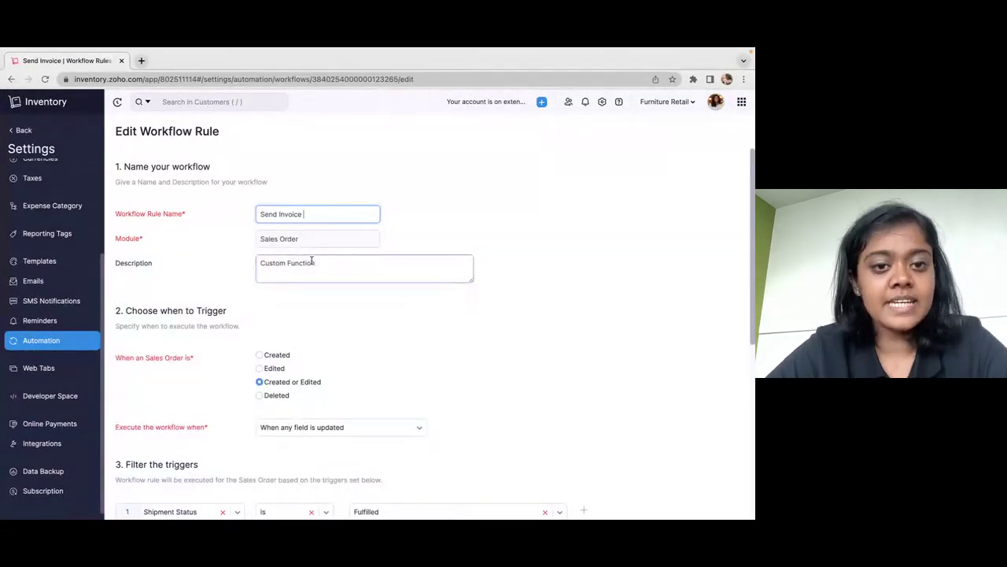
scroll(311, 261, down, 3)
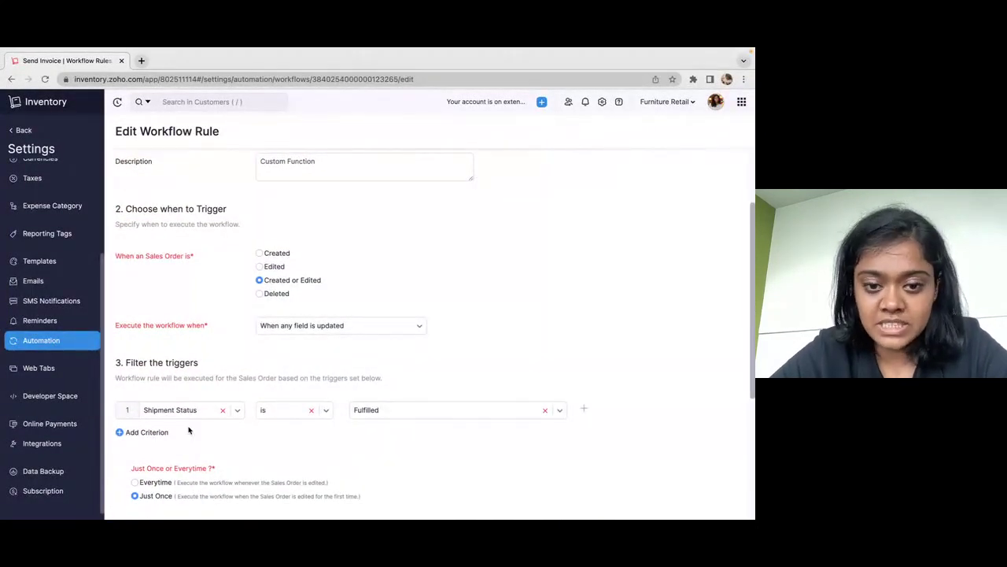
scroll(189, 429, down, 5)
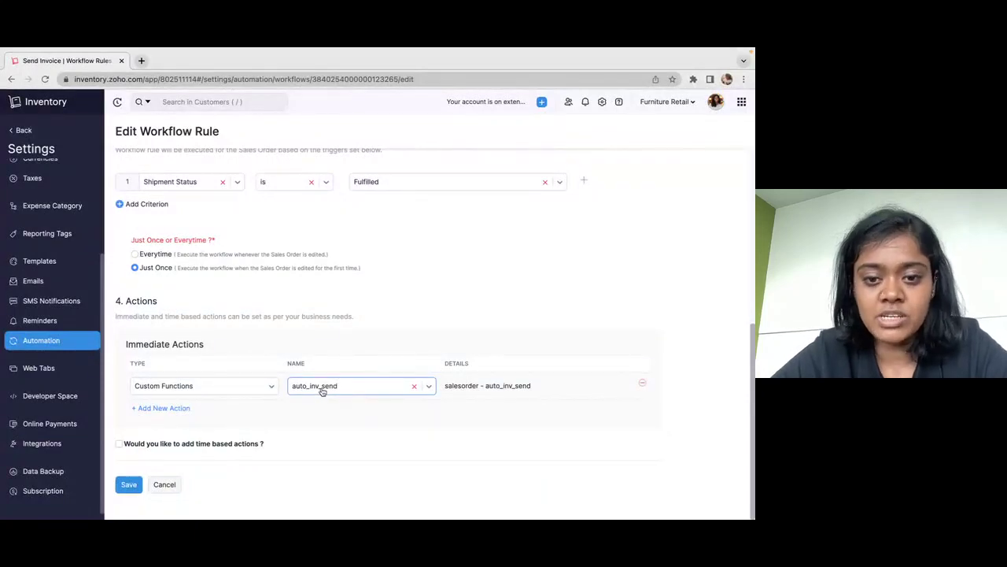
click(165, 484)
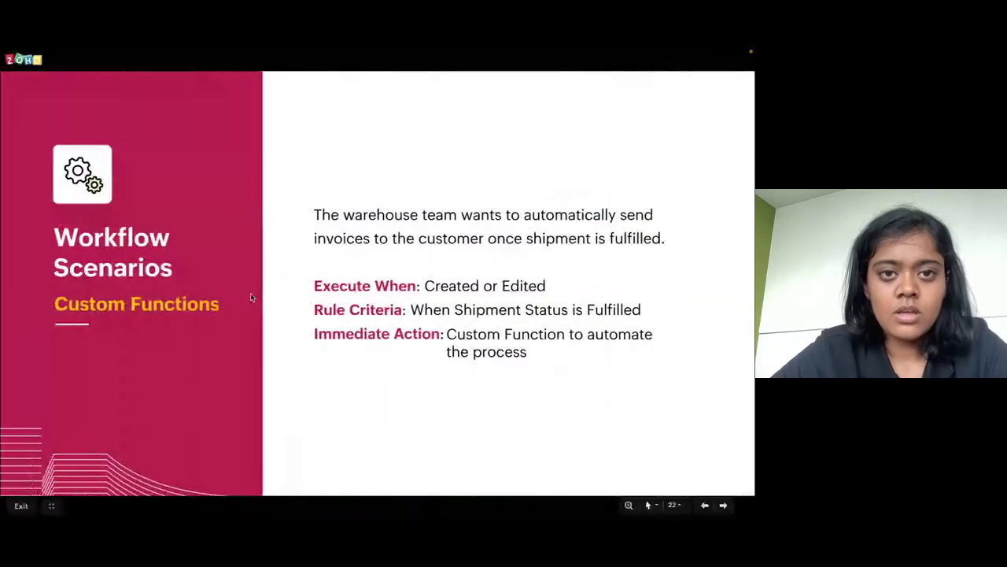
Advance the presentation to the Custom Schedules slide and on to its workflow scenario.
key(Right)
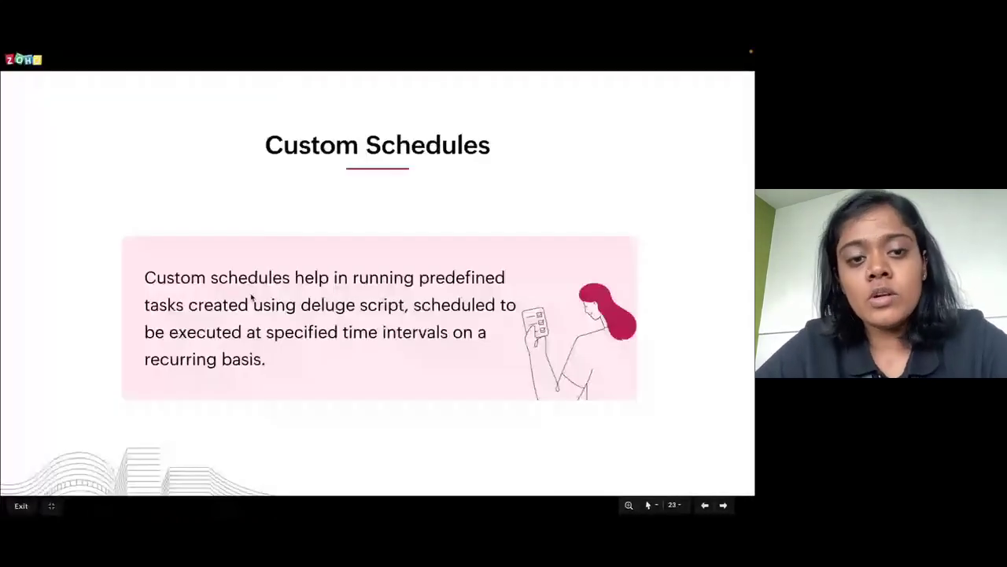
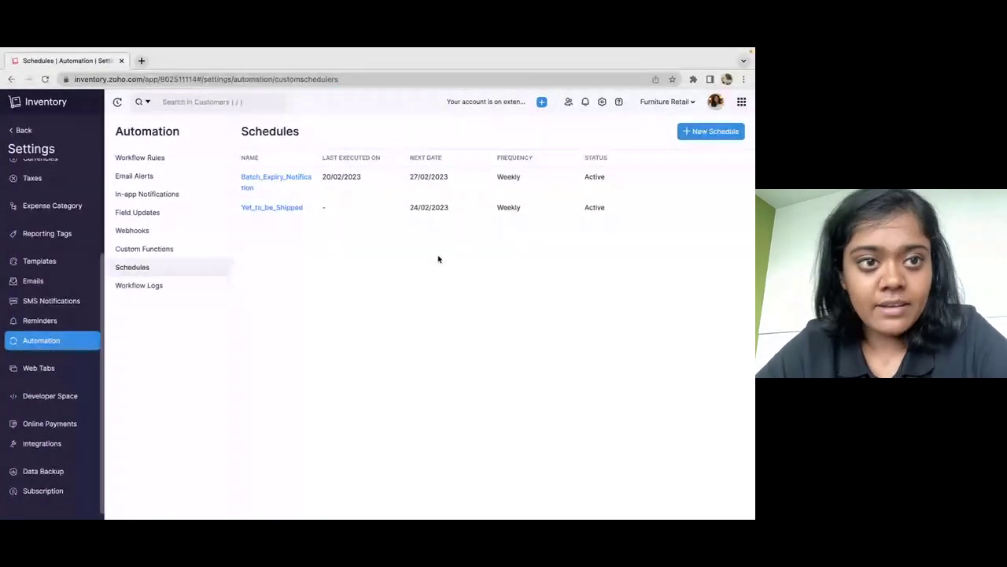
key(ctrl+Left)
key(Right)
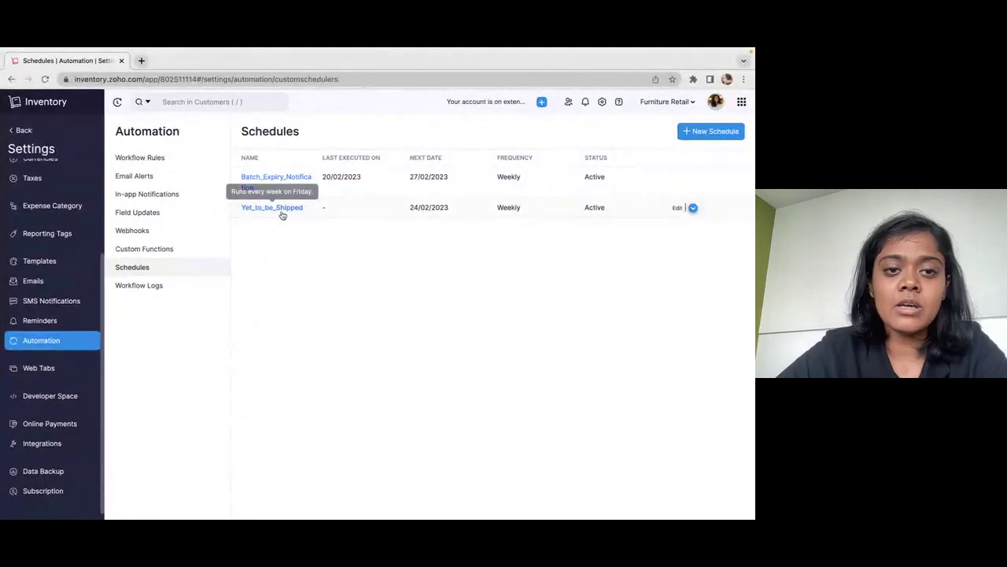
Open the Yet_to_be_Shipped schedule in Zoho Inventory, review its timing and Deluge script, and close it without saving.
click(281, 208)
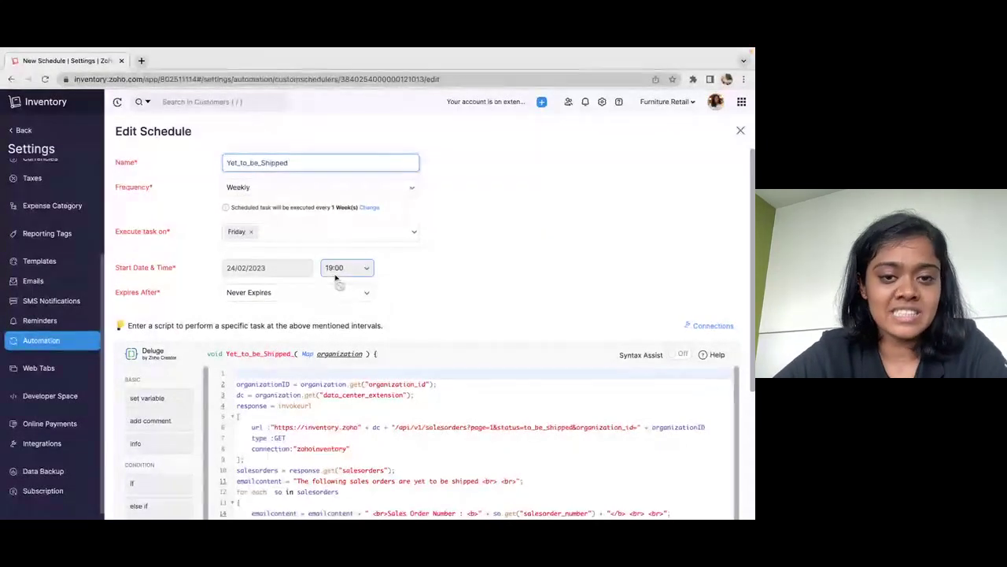
scroll(333, 272, down, 5)
click(207, 477)
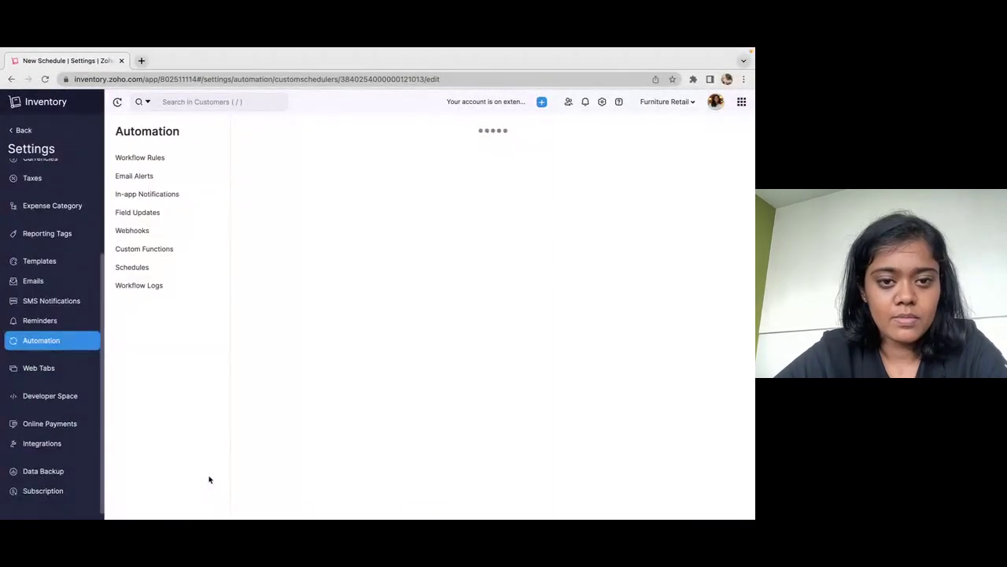
Switch back to the presentation and advance through the Custom Buttons slide to its workflow scenario.
key(ctrl+Left)
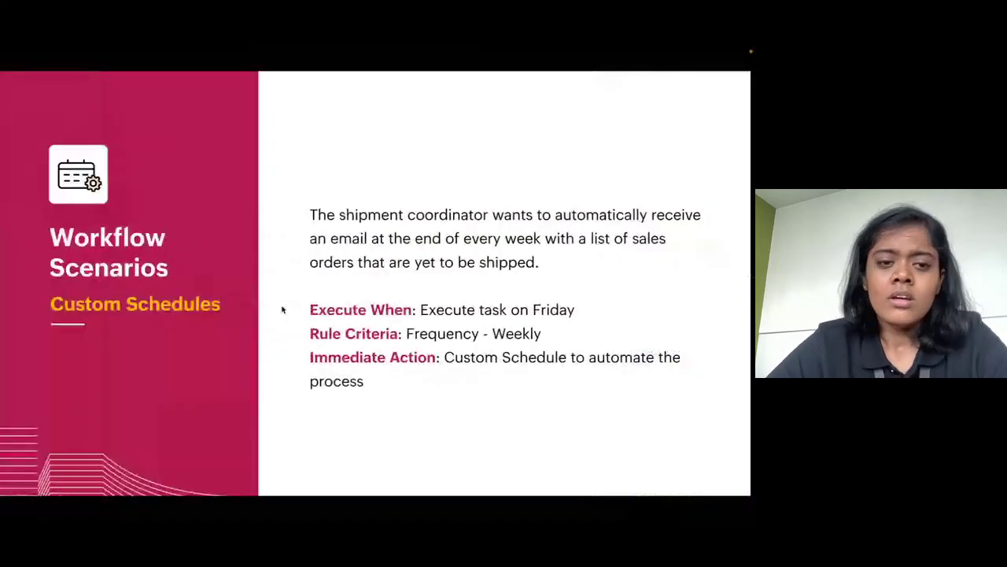
key(Right)
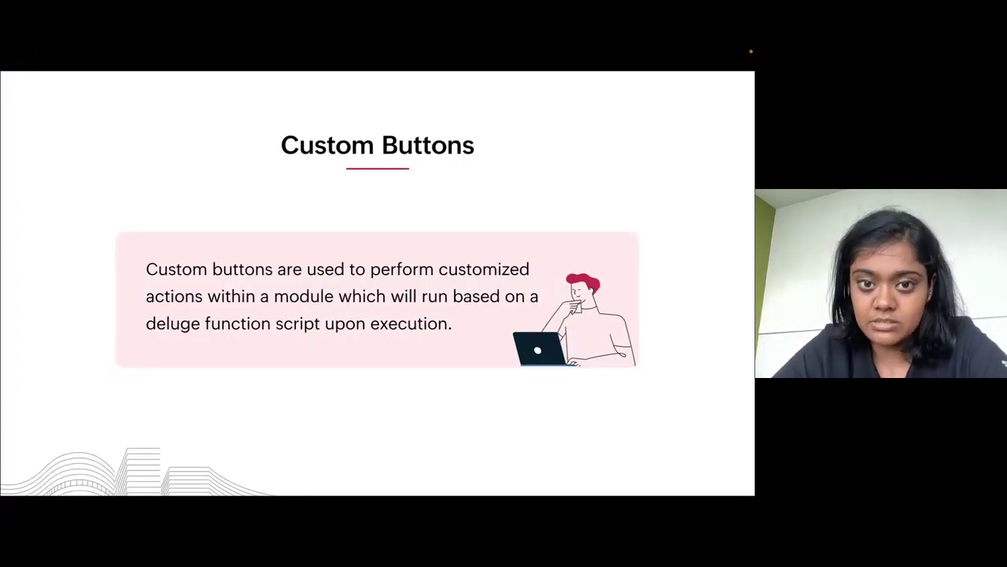
click(282, 309)
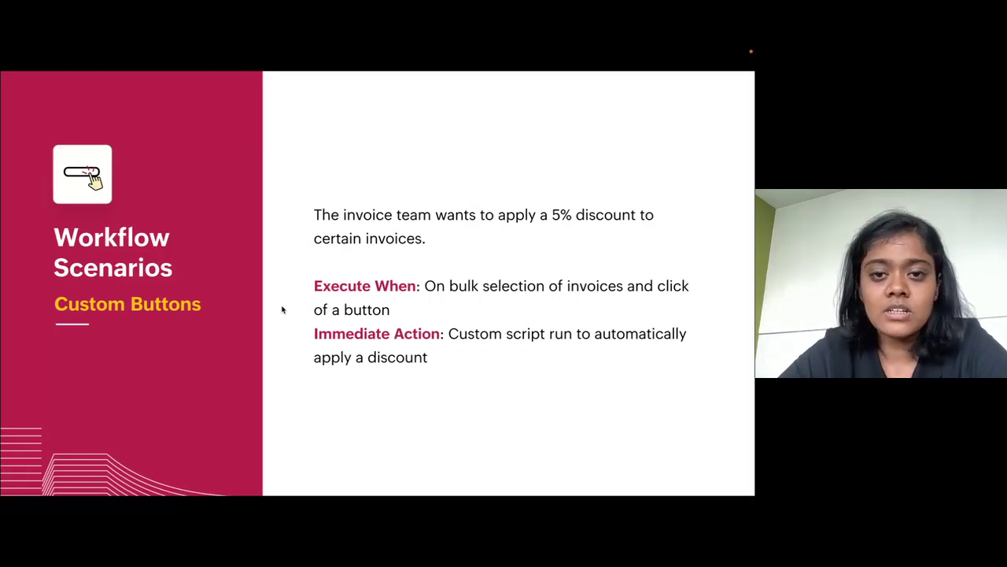
Switch to Zoho Inventory and open the list of custom buttons in the Invoices preferences.
key(ctrl+Right)
scroll(29, 220, up, 4)
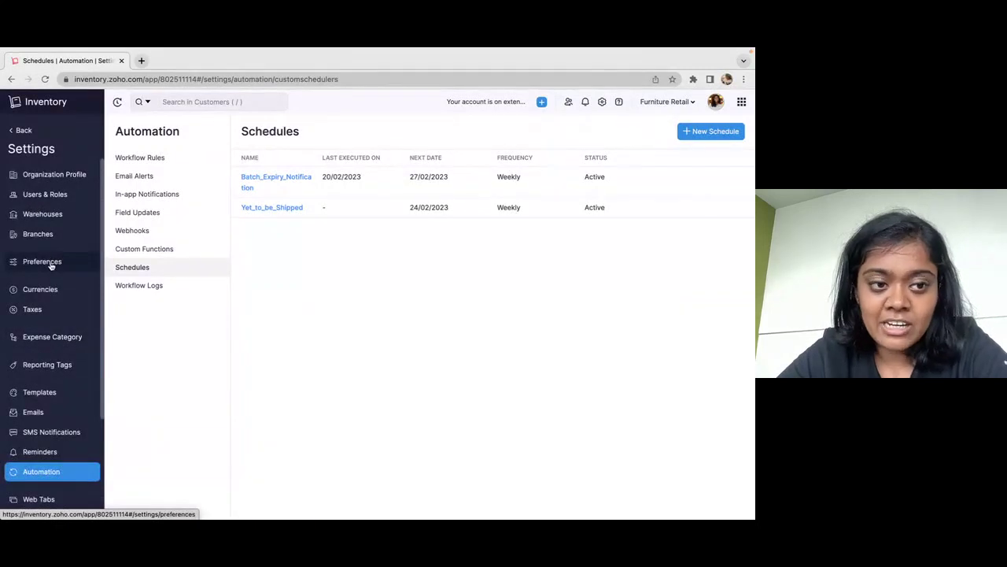
click(50, 266)
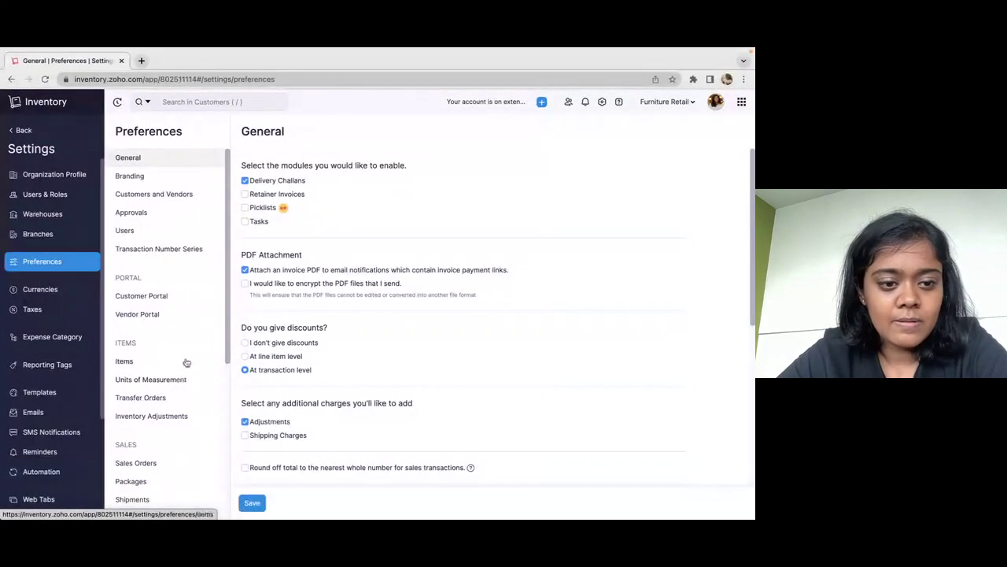
scroll(202, 274, down, 2)
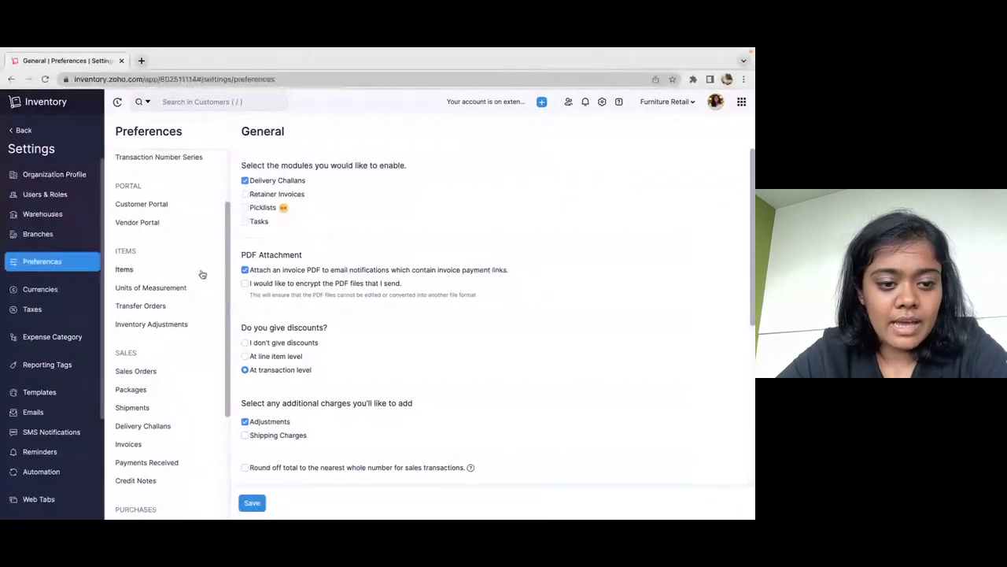
click(129, 446)
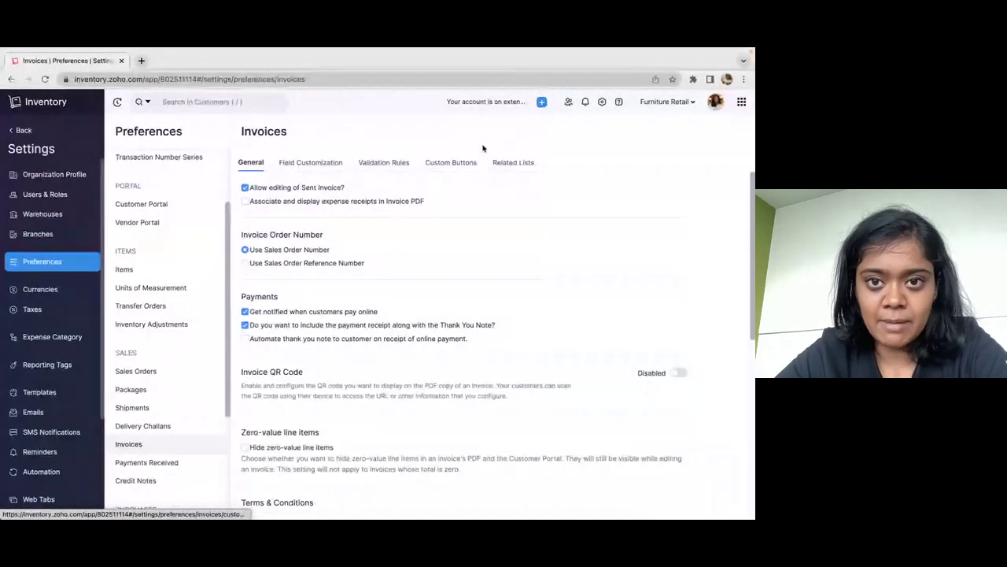
click(449, 164)
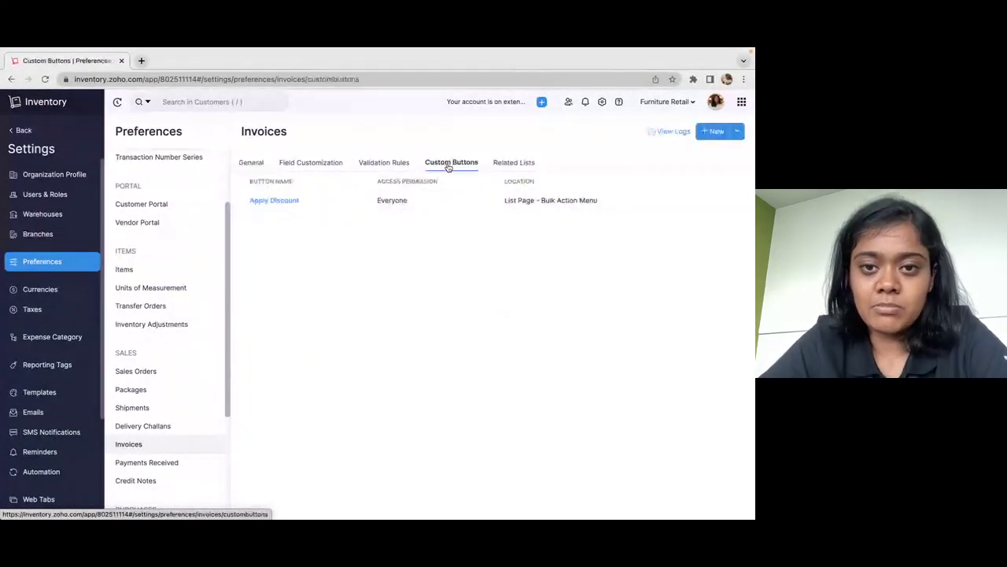
Start a new invoice custom button visible to Everyone, set its location to Details Page Menu, and preview the placement.
click(716, 132)
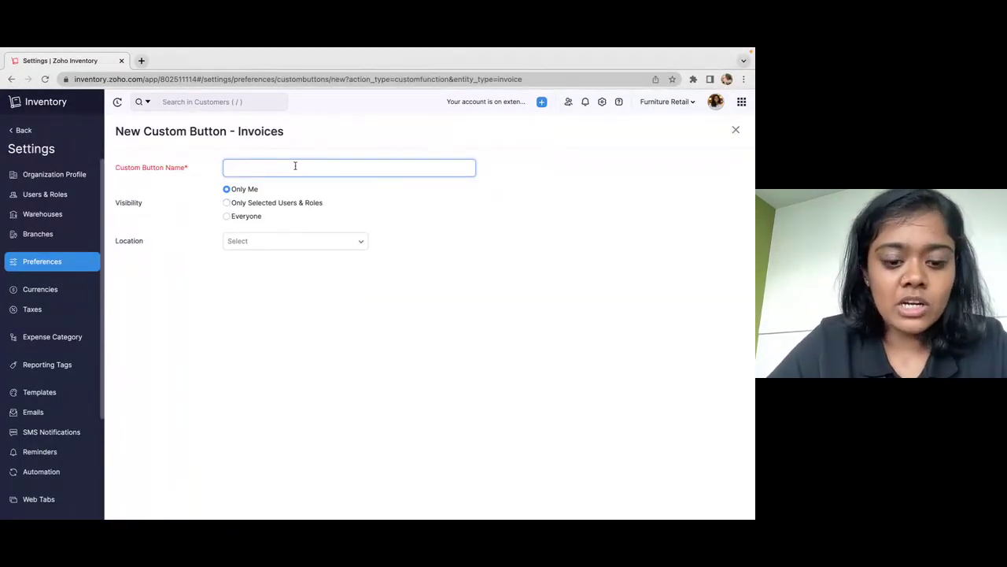
click(226, 217)
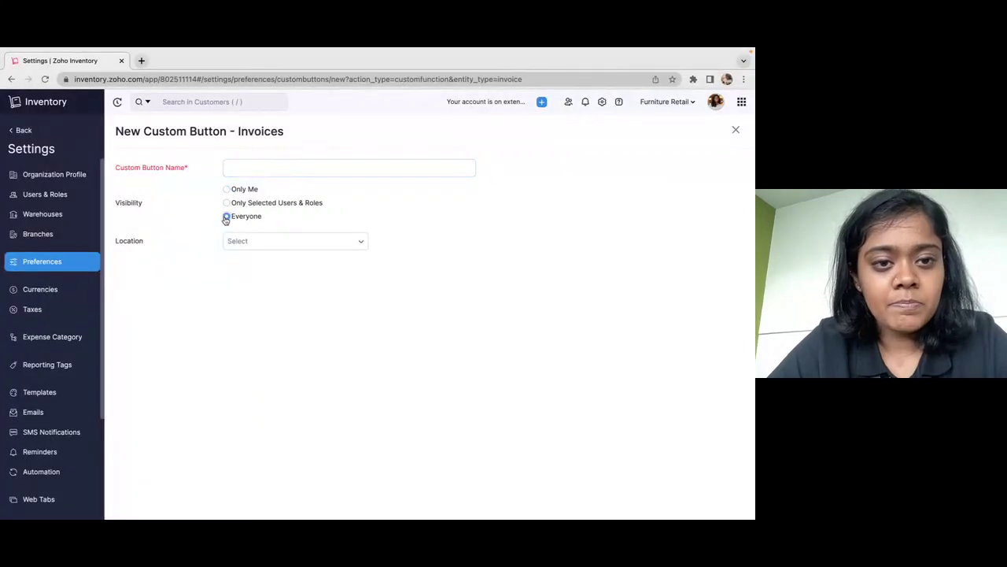
click(306, 244)
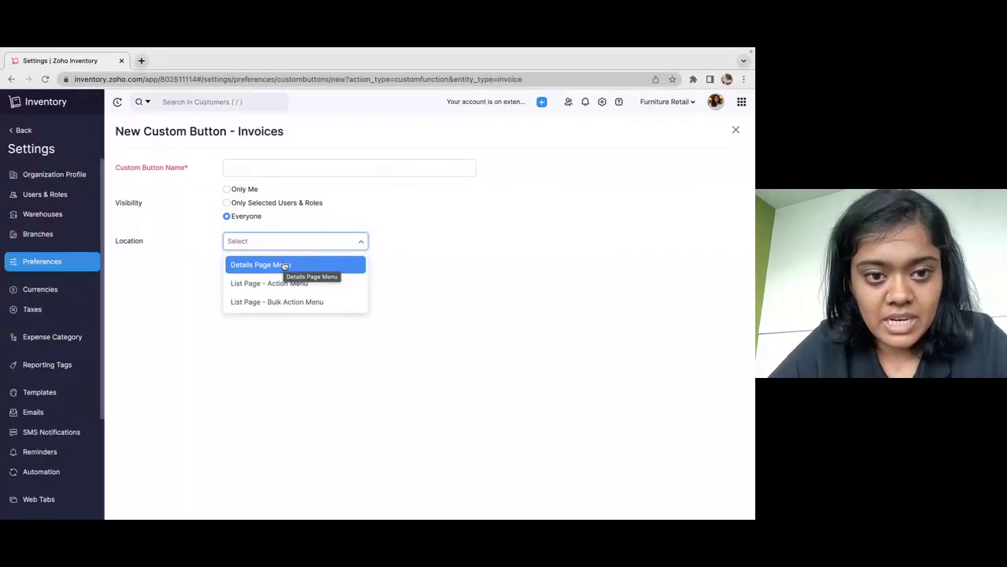
click(284, 265)
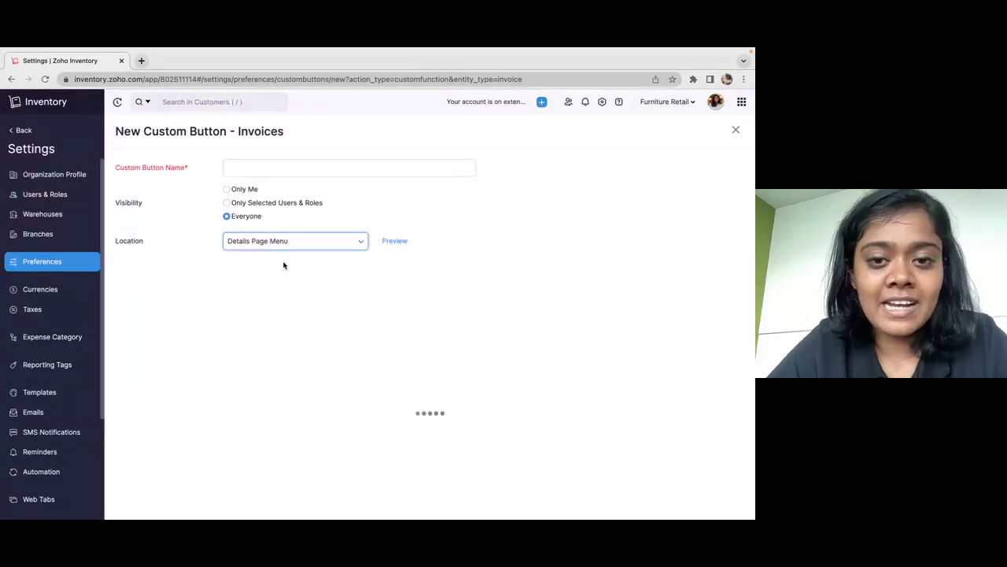
mouse_move(405, 247)
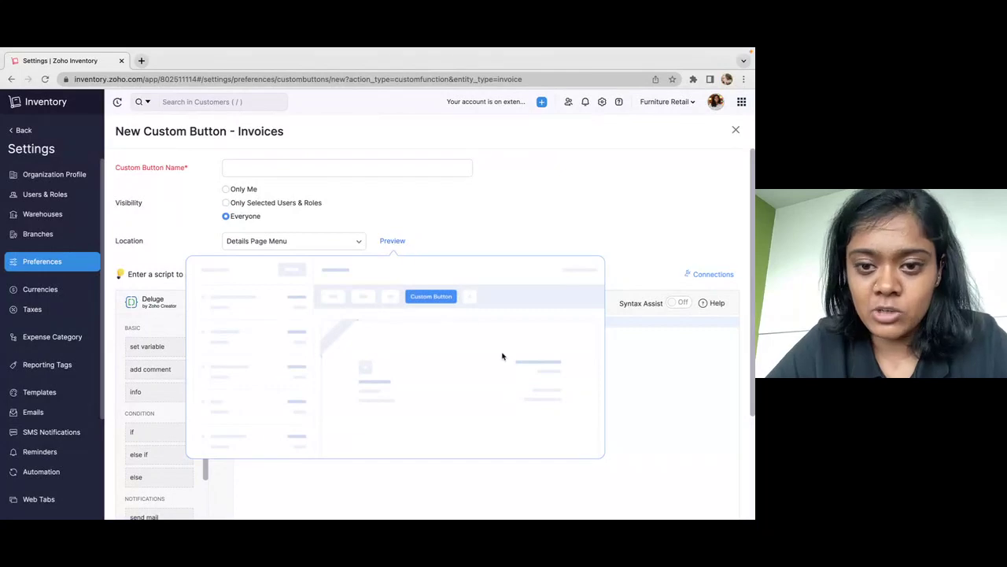
Change the new button's location to List Page - Action Menu, accepting the loss of the current script.
click(334, 242)
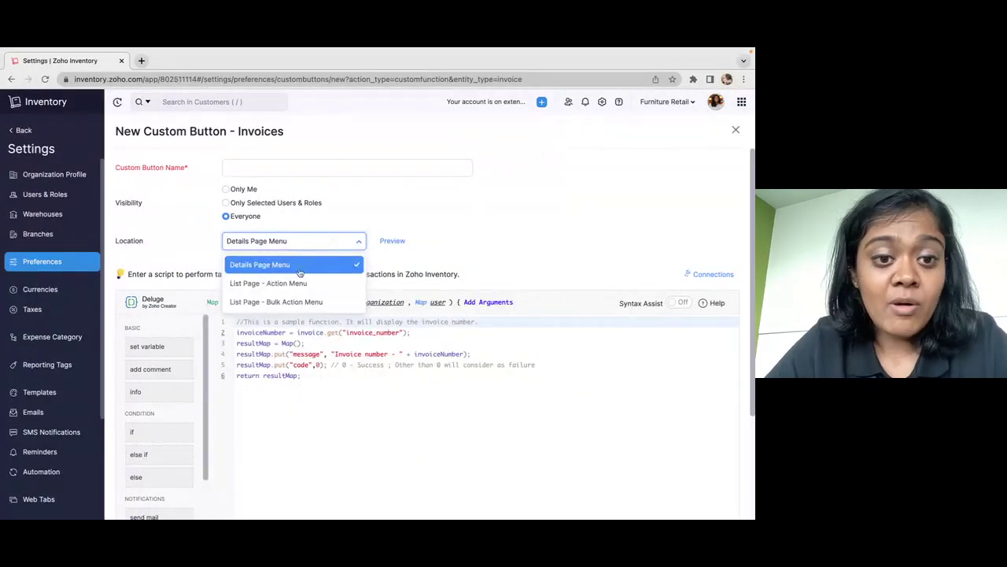
click(290, 283)
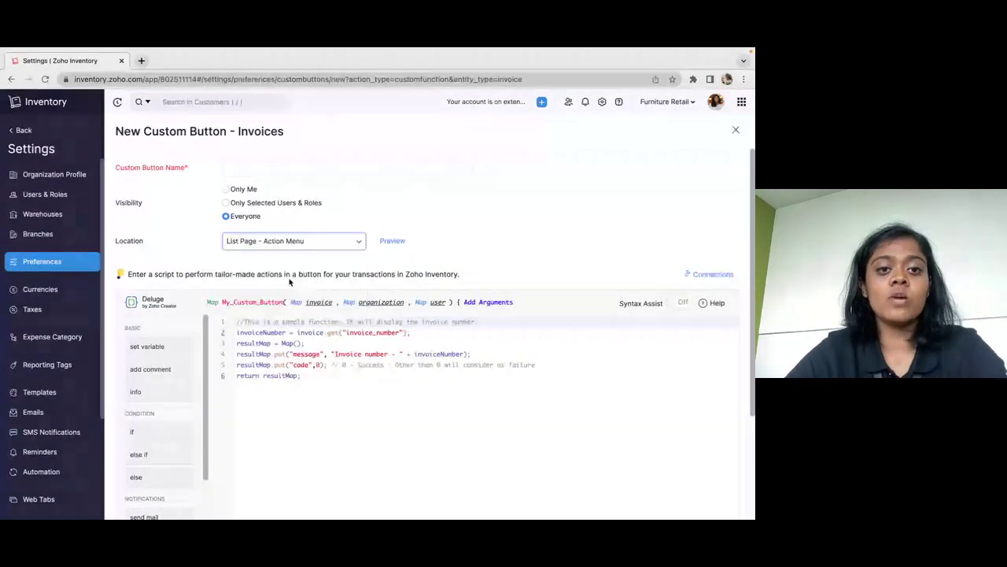
click(304, 140)
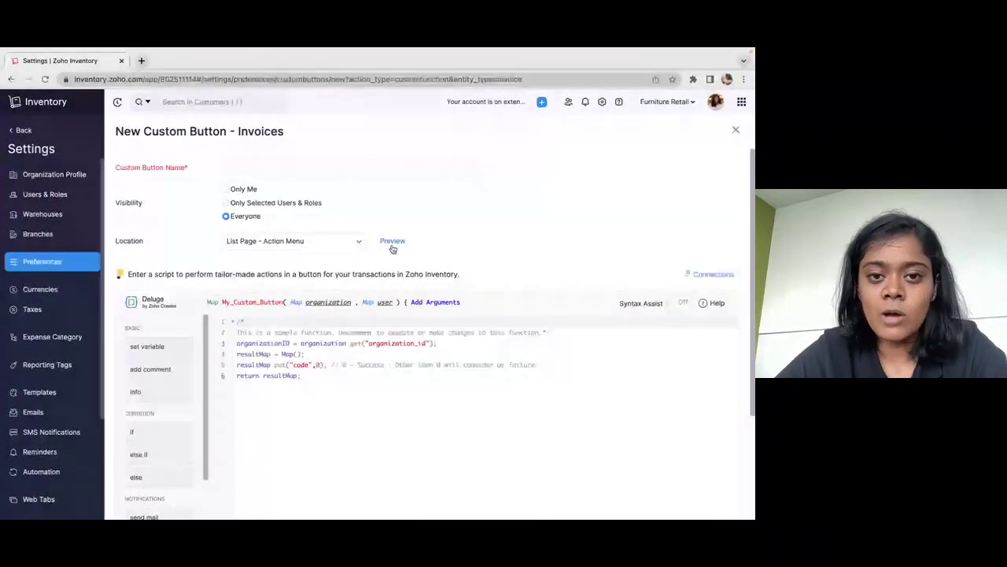
Set the location to List Page - Bulk Action Menu, preview the placement, and leave the new button form without saving.
click(313, 242)
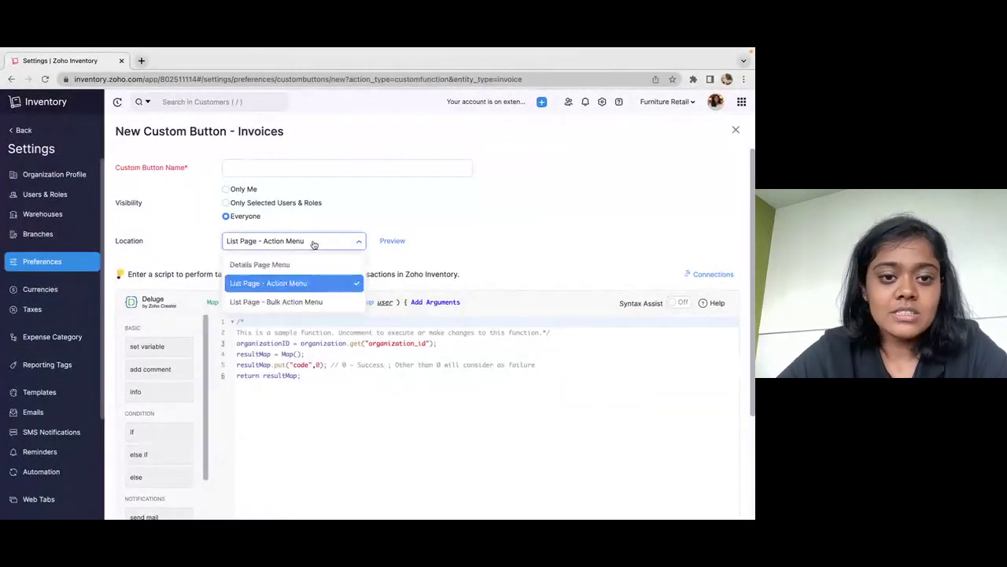
click(287, 307)
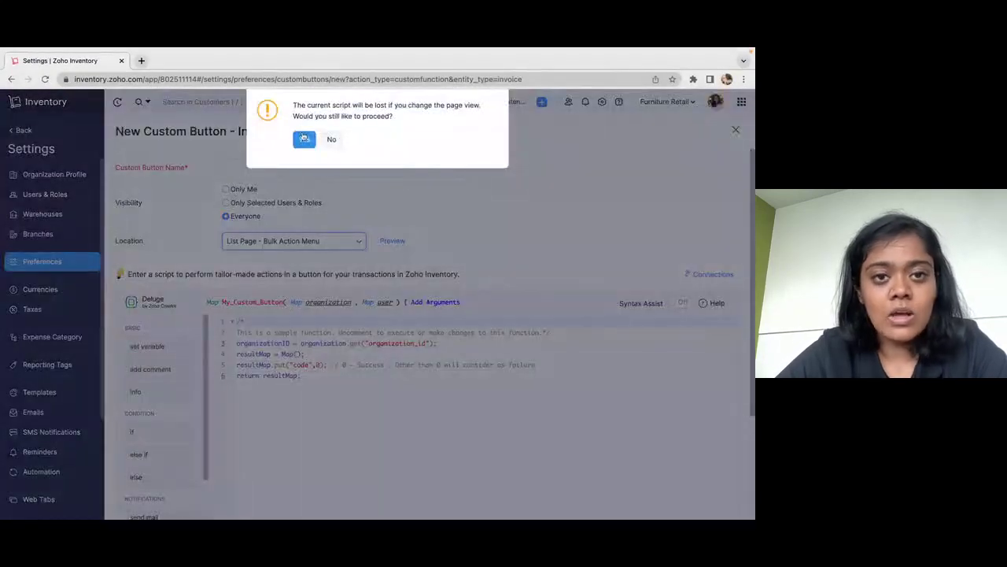
click(304, 138)
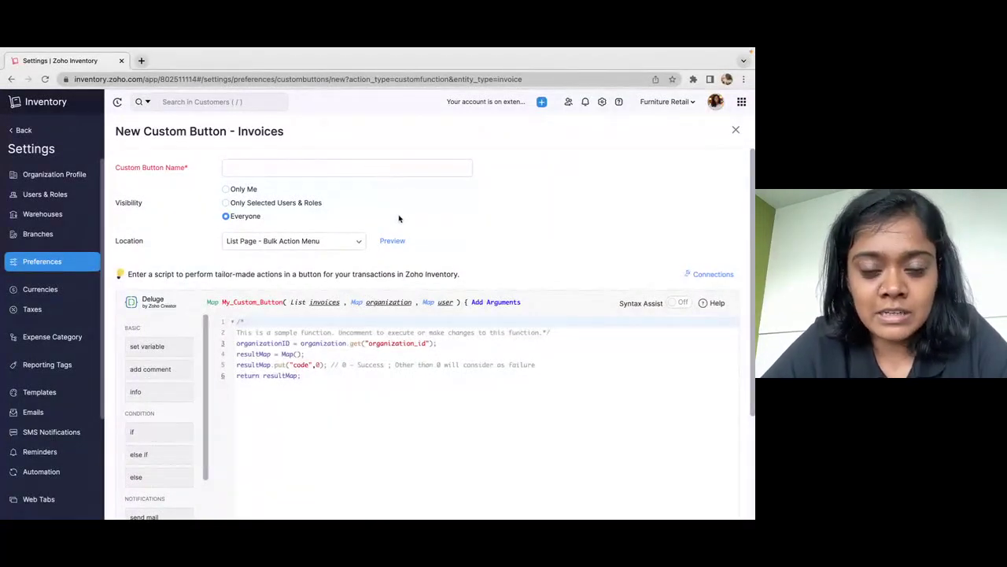
click(397, 242)
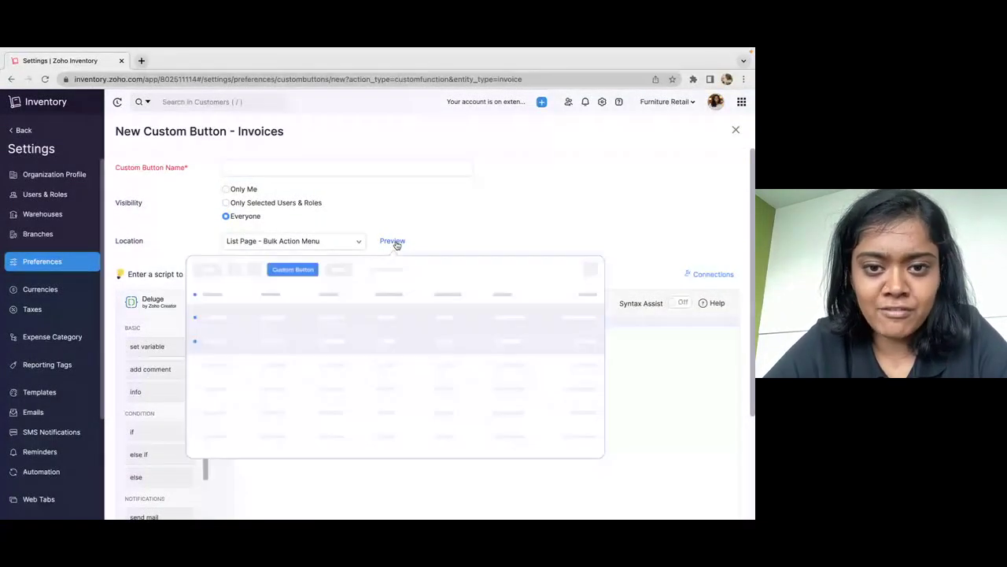
click(738, 129)
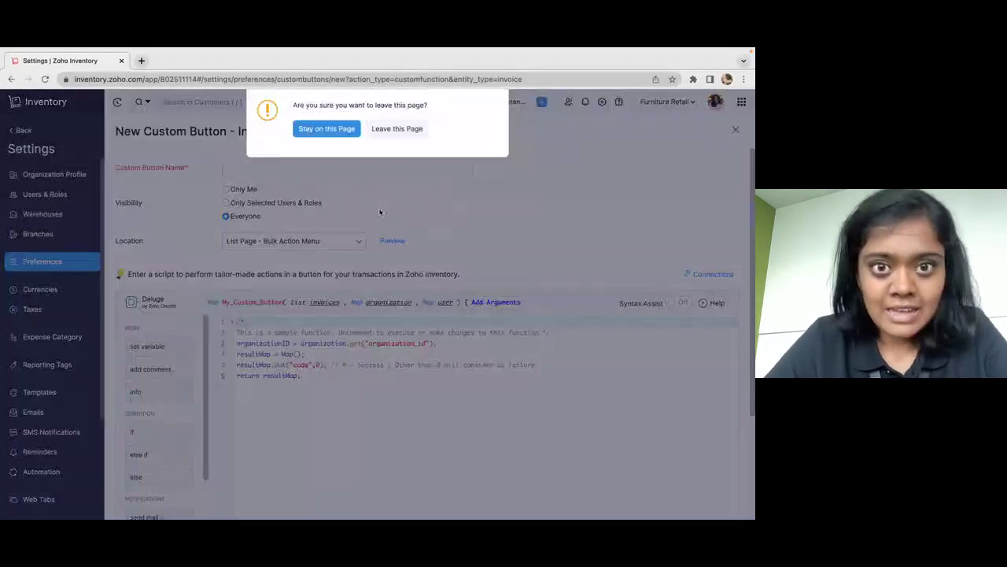
click(409, 128)
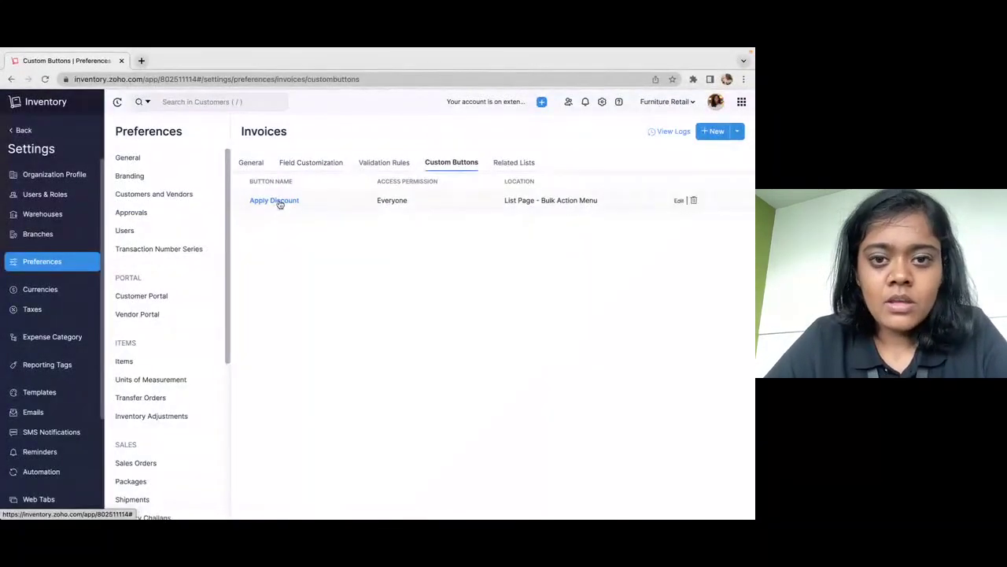
Open the Apply Discount custom button, review its location and Deluge script, and close it without saving.
click(277, 200)
scroll(352, 381, down, 5)
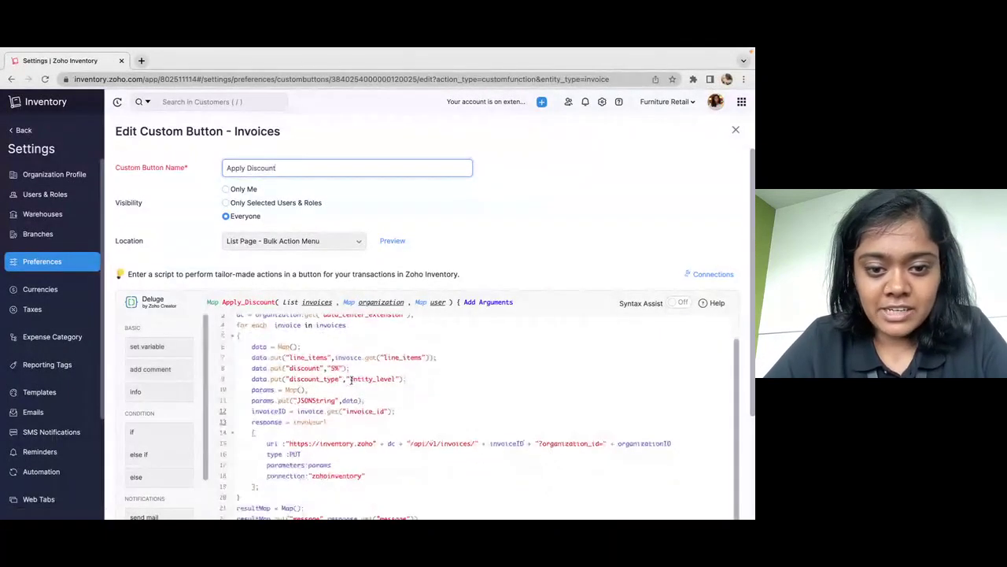
scroll(352, 380, up, 5)
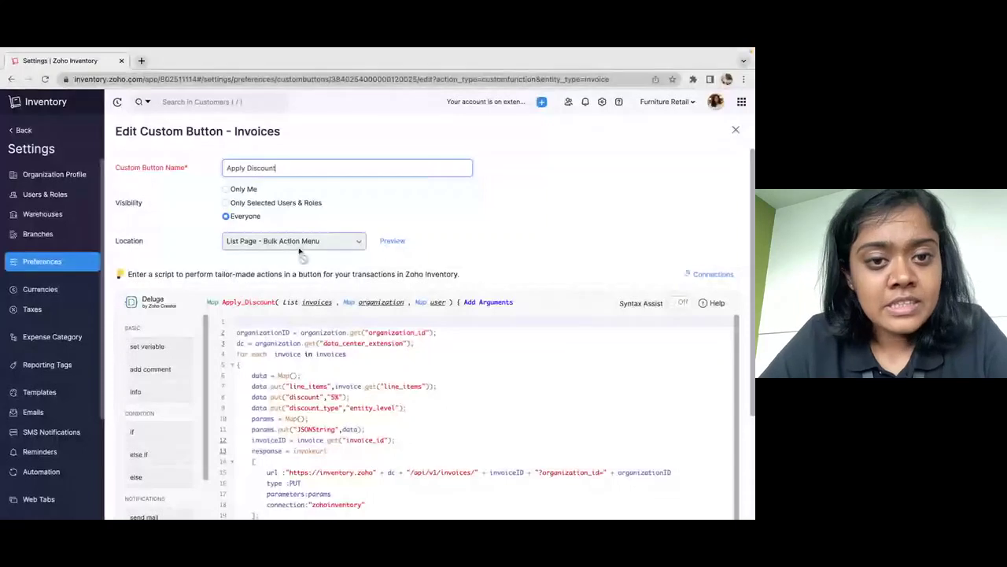
scroll(299, 250, down, 4)
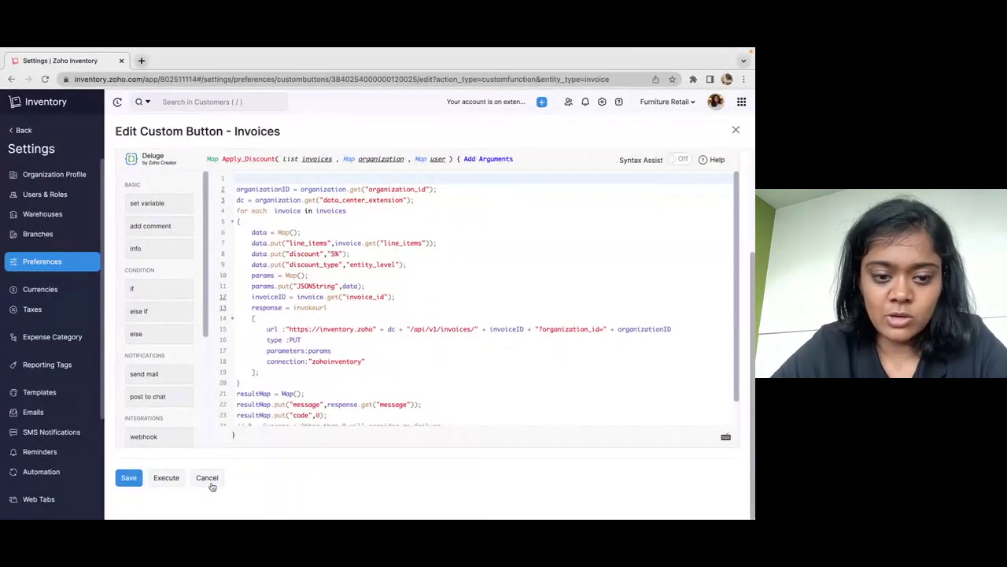
click(214, 481)
Open the list of invoices and select the two dated 21/02/2023 to show the available bulk actions.
click(24, 130)
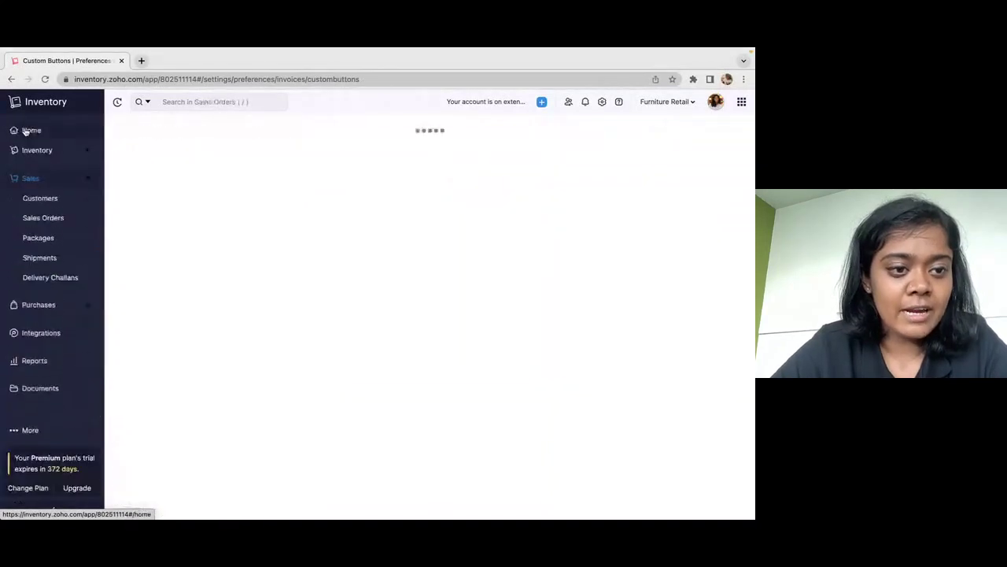
click(47, 297)
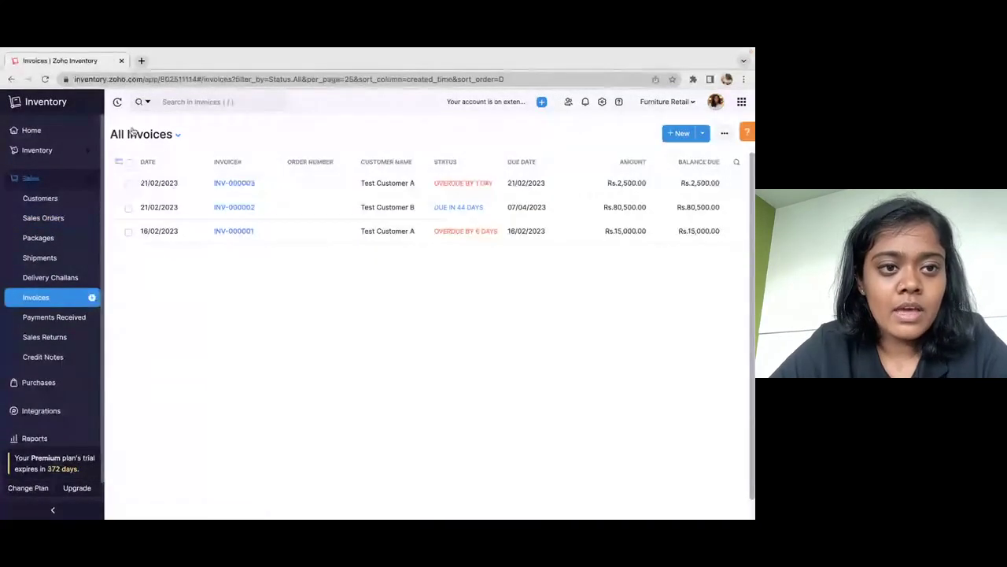
click(131, 184)
click(119, 204)
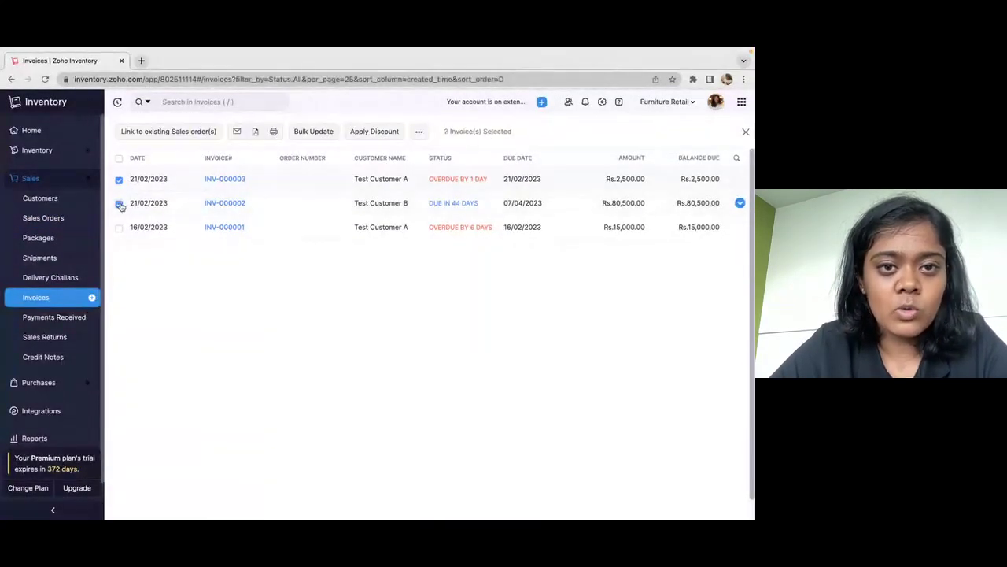
Switch to the presentation, advance to the marketing campaign email scenario for custom buttons, and return to Zoho Inventory.
key(ctrl+Left)
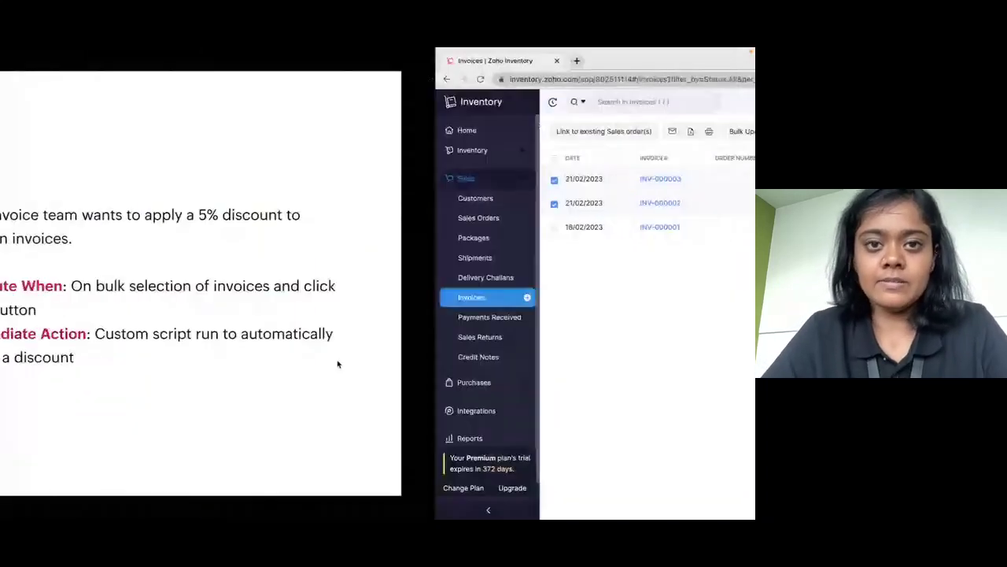
key(Right)
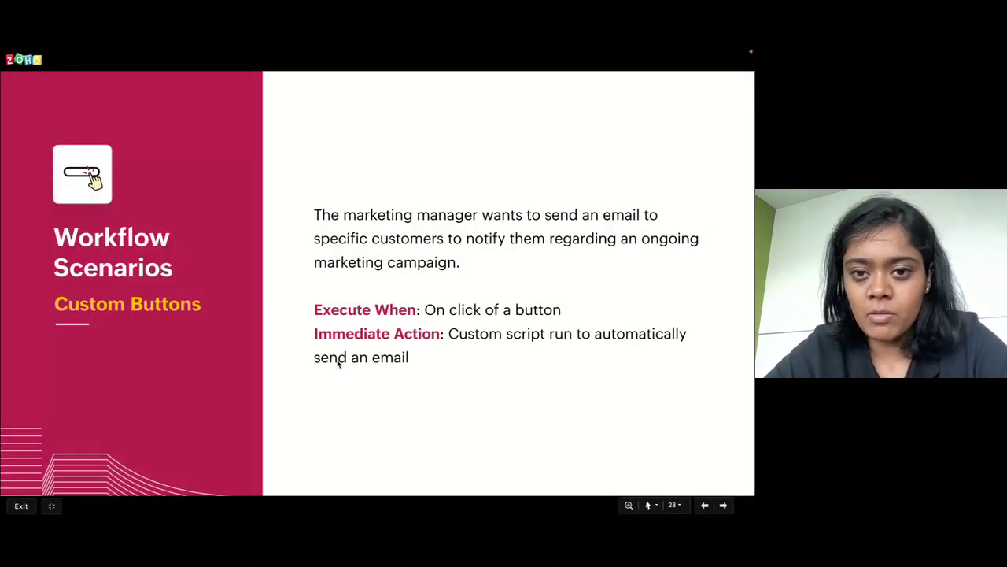
key(alt+Tab)
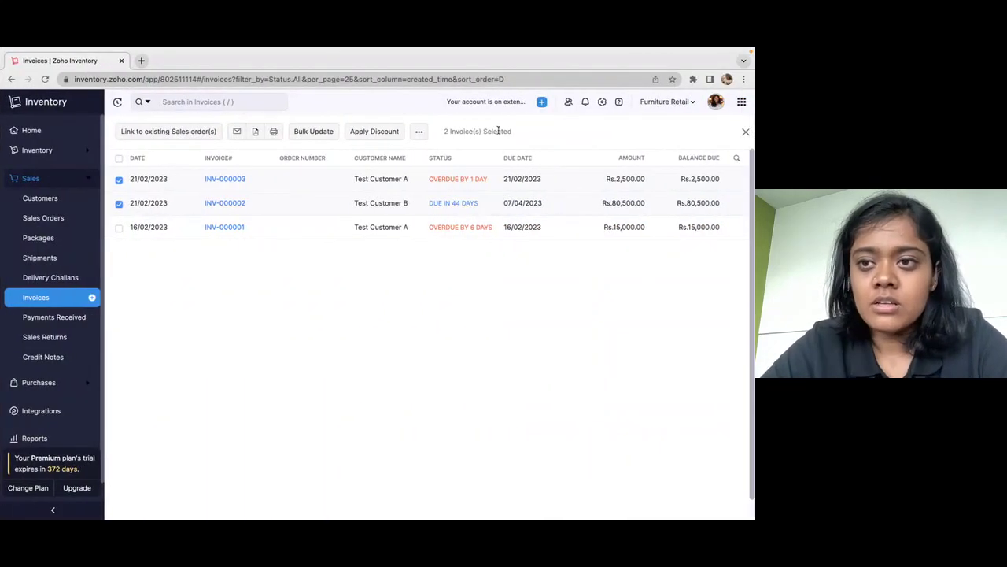
Open the list of custom buttons in the Customers and Vendors preferences.
click(602, 102)
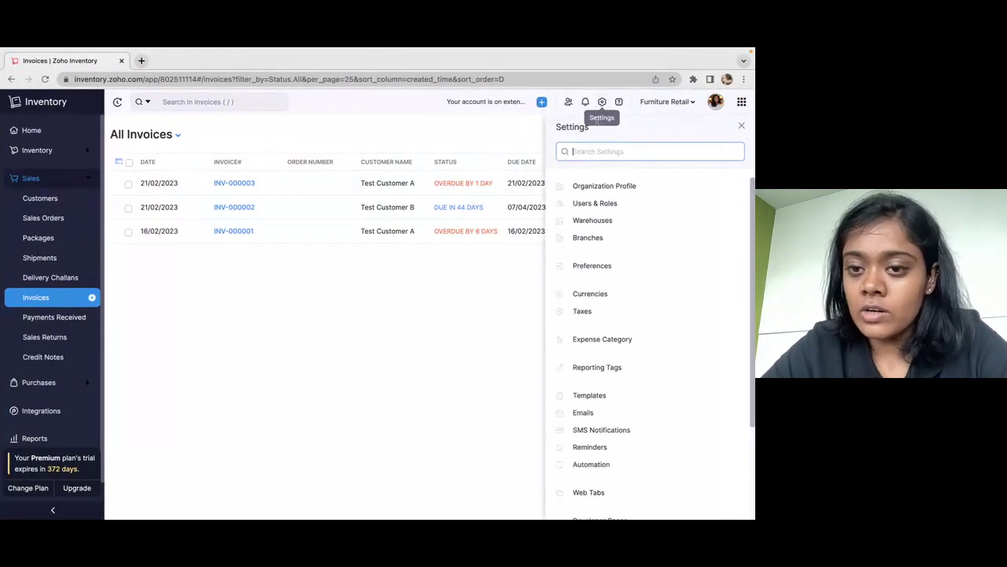
click(597, 267)
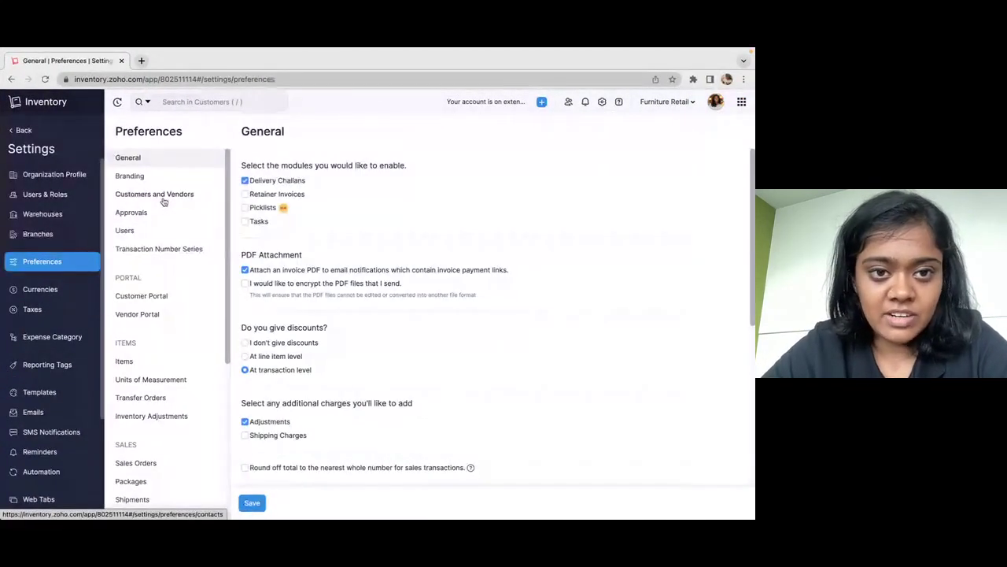
click(157, 194)
click(391, 165)
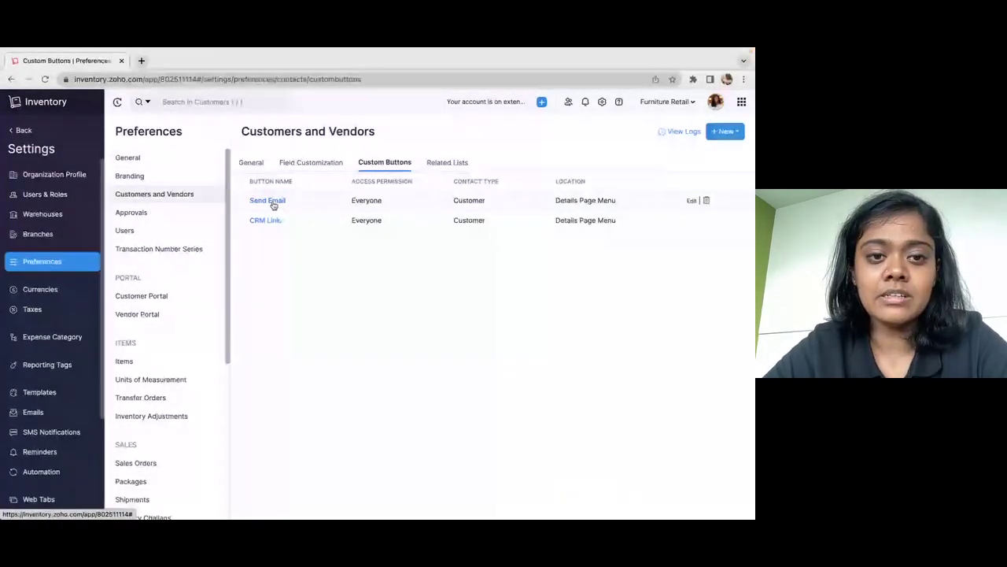
Open the Send Email custom button, review its settings and Deluge script, and close it without saving.
click(267, 201)
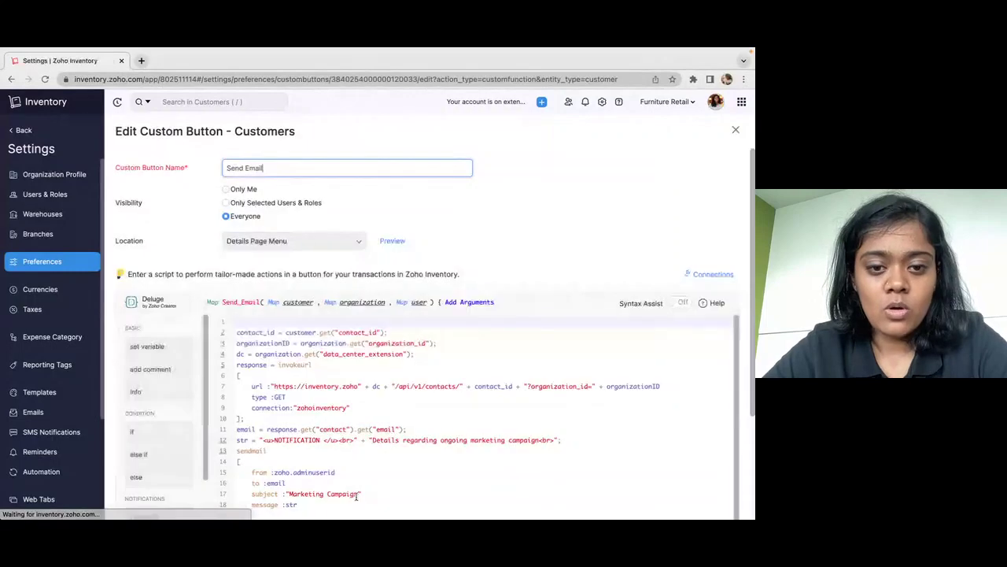
scroll(390, 324, down, 1)
scroll(391, 324, down, 4)
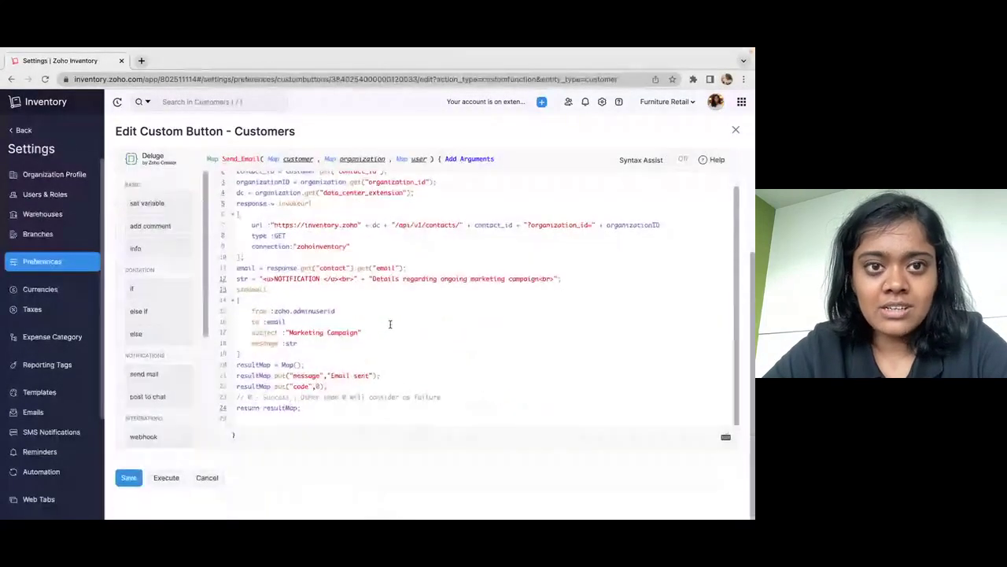
scroll(390, 324, up, 6)
scroll(274, 250, down, 5)
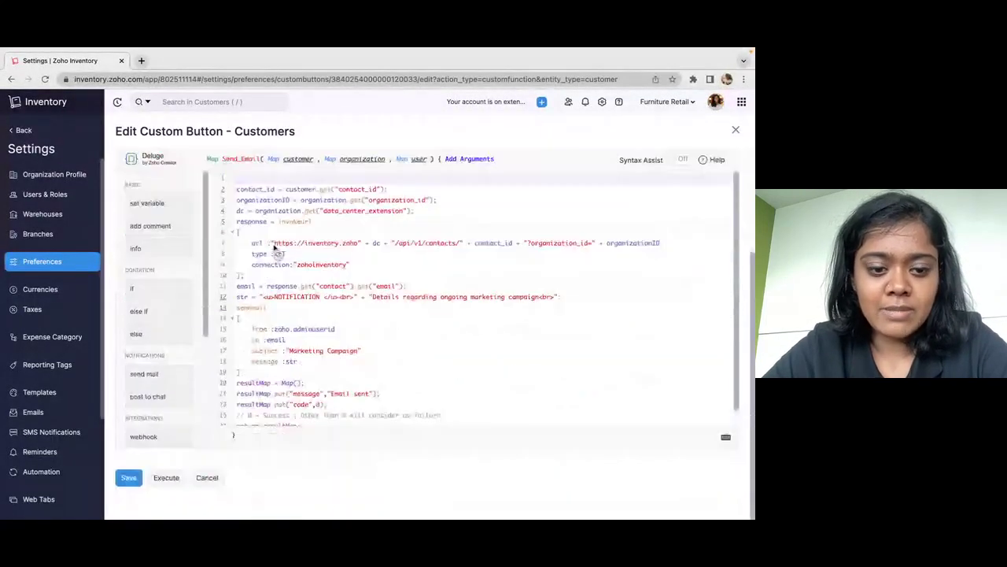
click(220, 480)
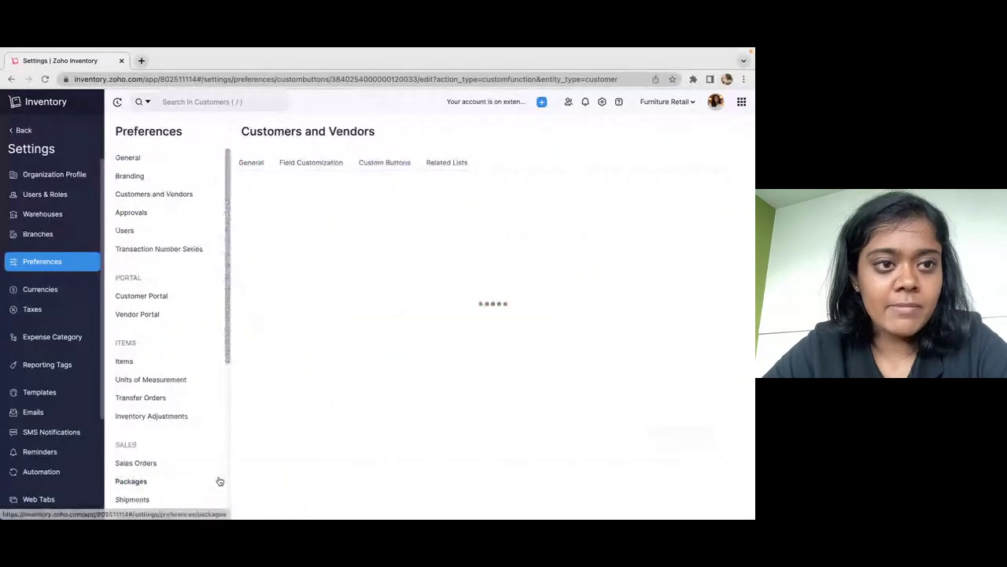
Open the details of Test Customer B from the customer list and show the custom buttons available there.
click(24, 129)
click(66, 203)
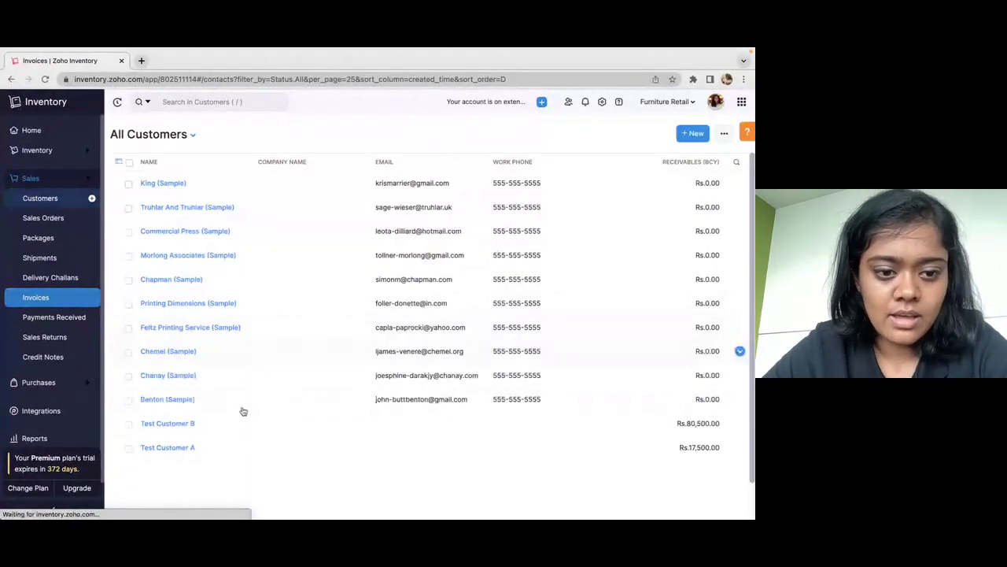
click(195, 429)
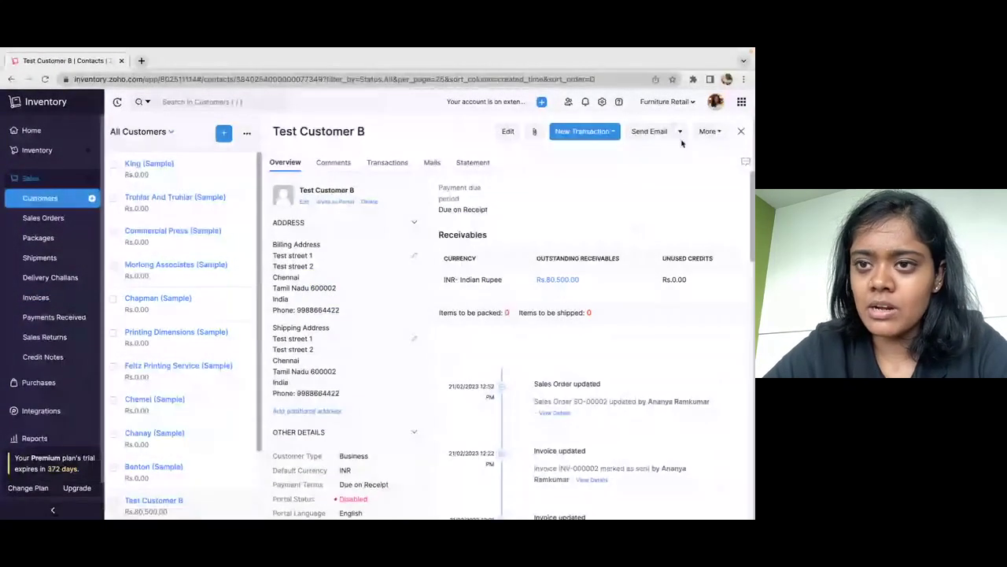
click(680, 134)
click(589, 166)
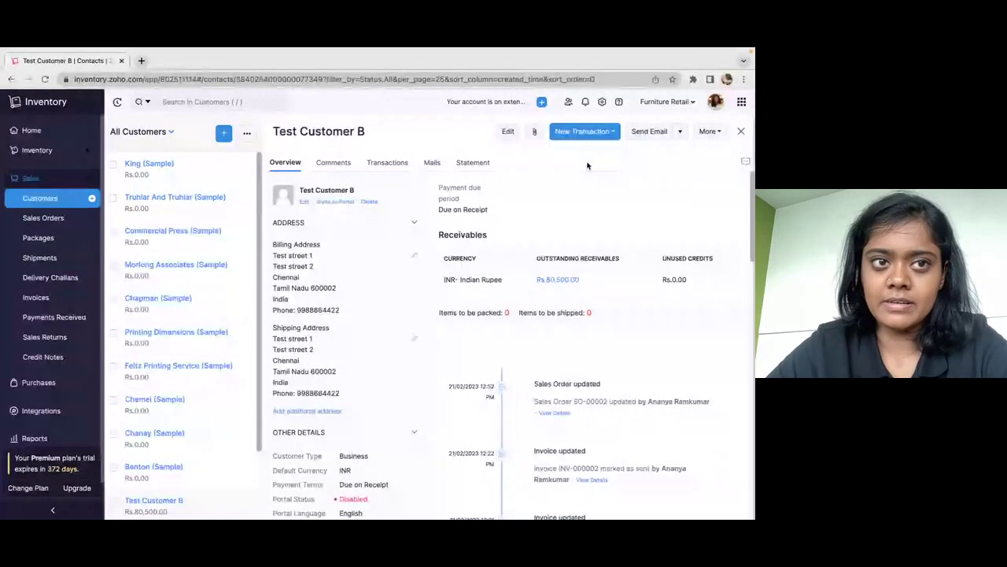
Switch back to the presentation and advance to the Custom Links slide.
key(ctrl+Left)
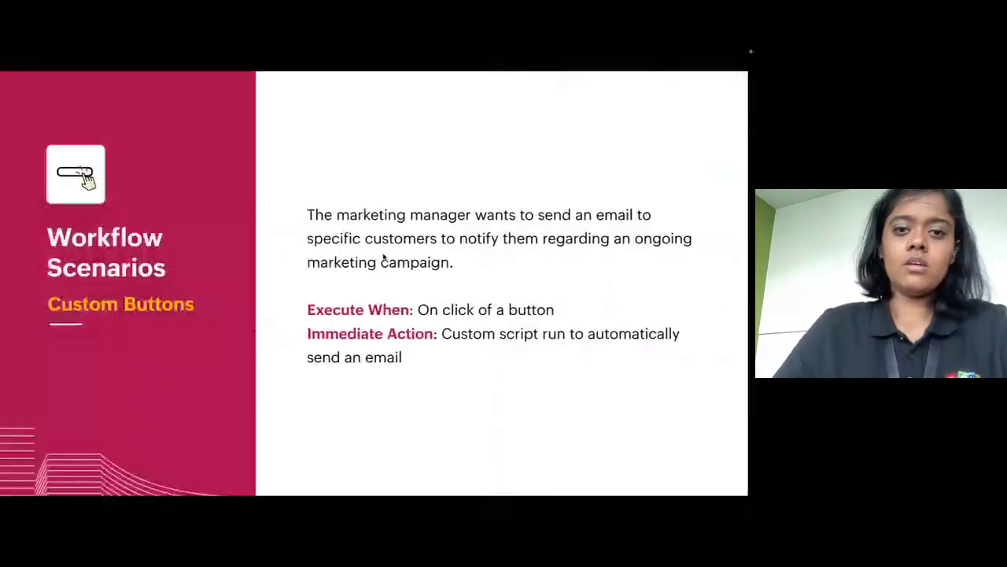
key(Right)
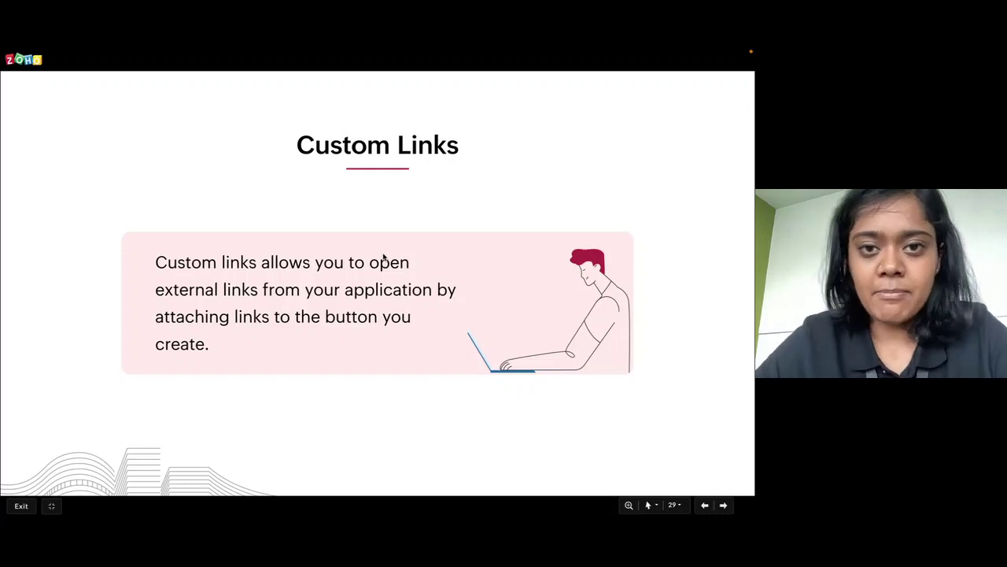
Advance to the Custom Links workflow scenario slide and switch back to Zoho Inventory.
key(Right)
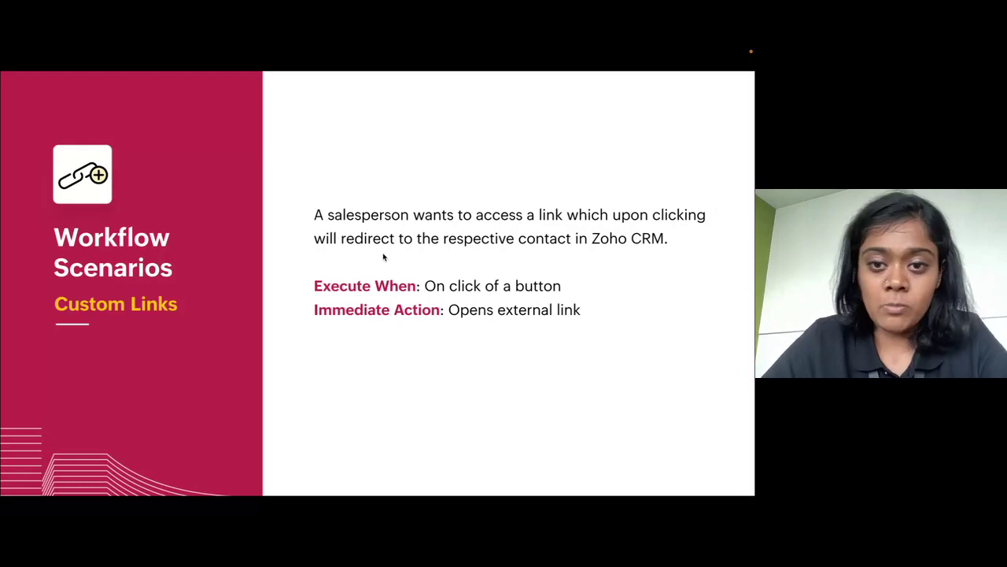
key(super+Tab)
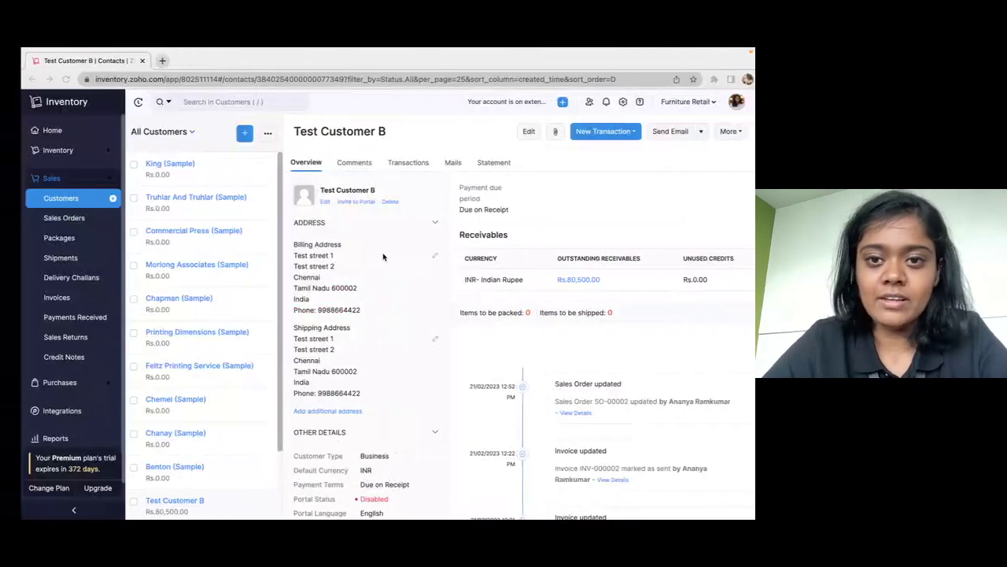
Open the custom buttons list in the Customers and Vendors preferences and show the options for creating a custom button or link.
click(602, 102)
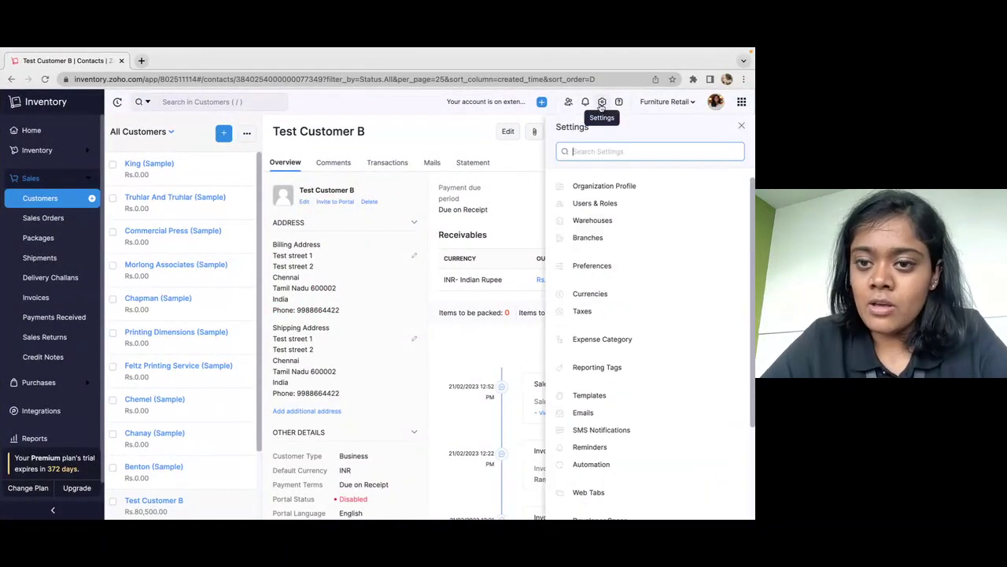
click(592, 268)
click(132, 194)
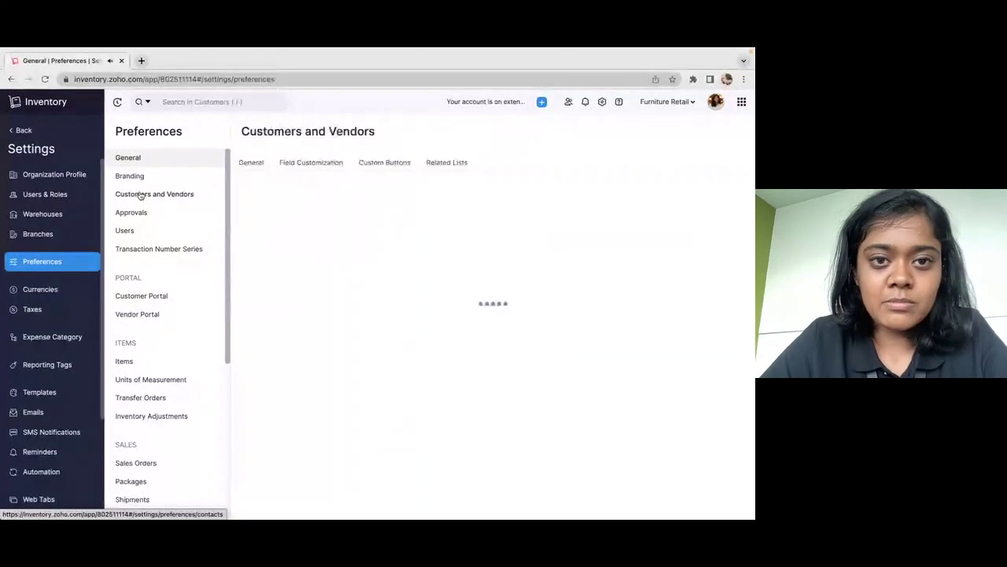
click(379, 163)
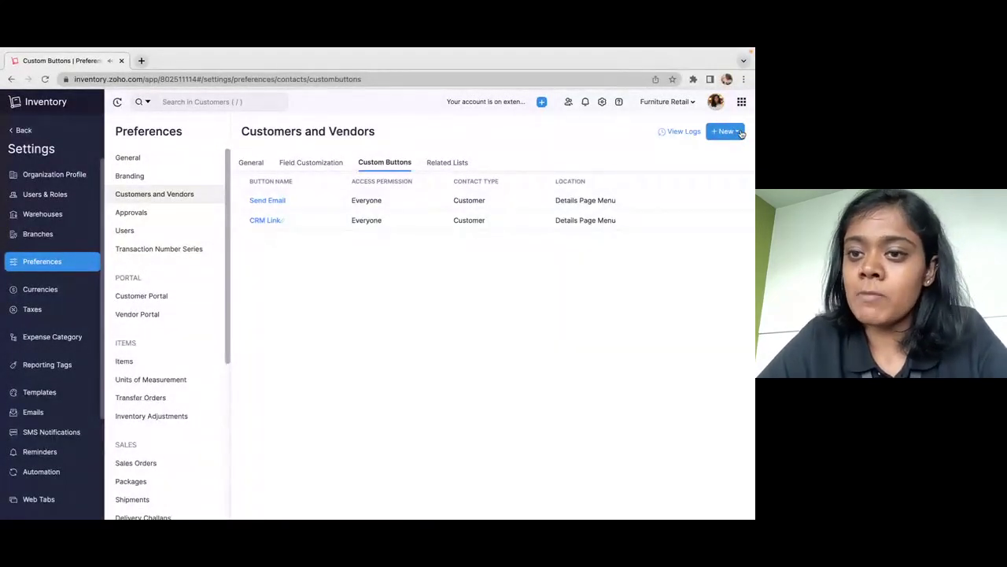
click(741, 134)
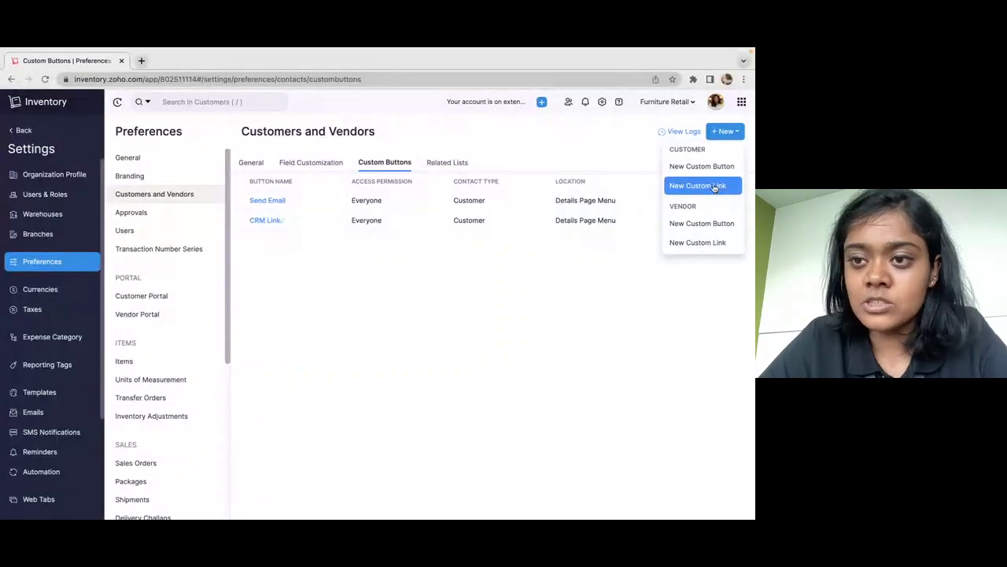
click(401, 337)
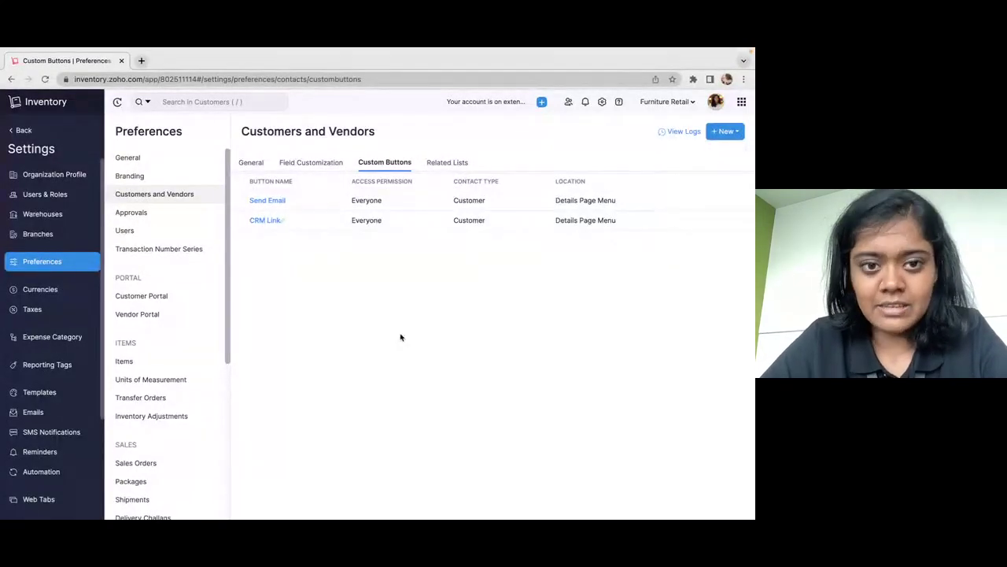
Open the CRM Link custom link, review its visibility and URL, and close it without saving.
click(261, 220)
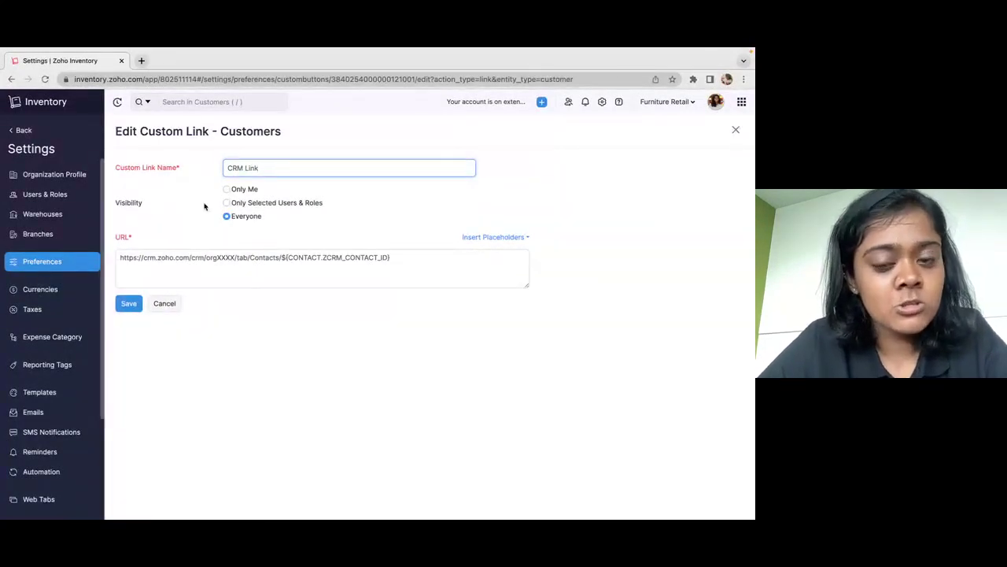
click(463, 258)
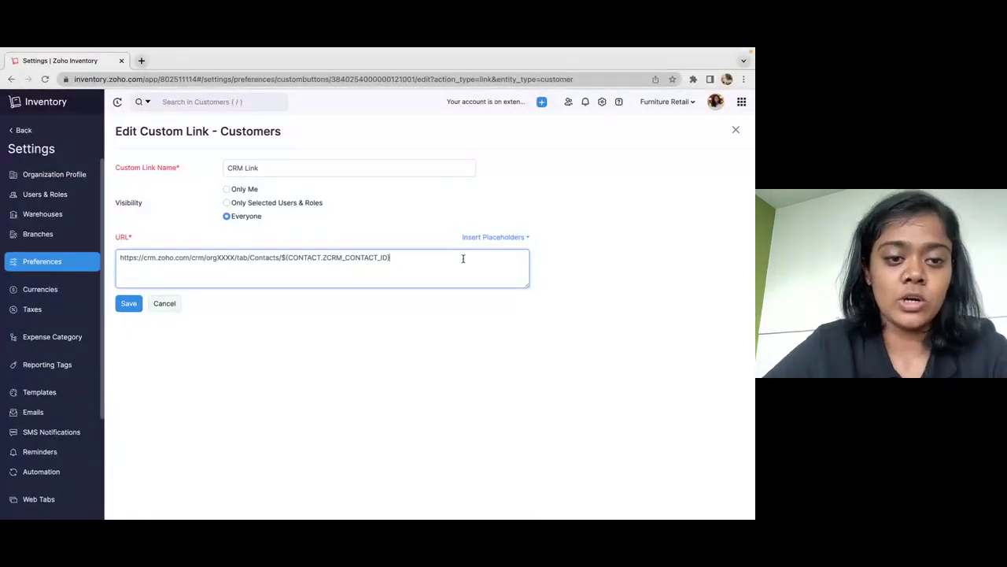
click(164, 304)
Open the details of King (Sample) from the customer list and show the CRM Link available there.
click(22, 130)
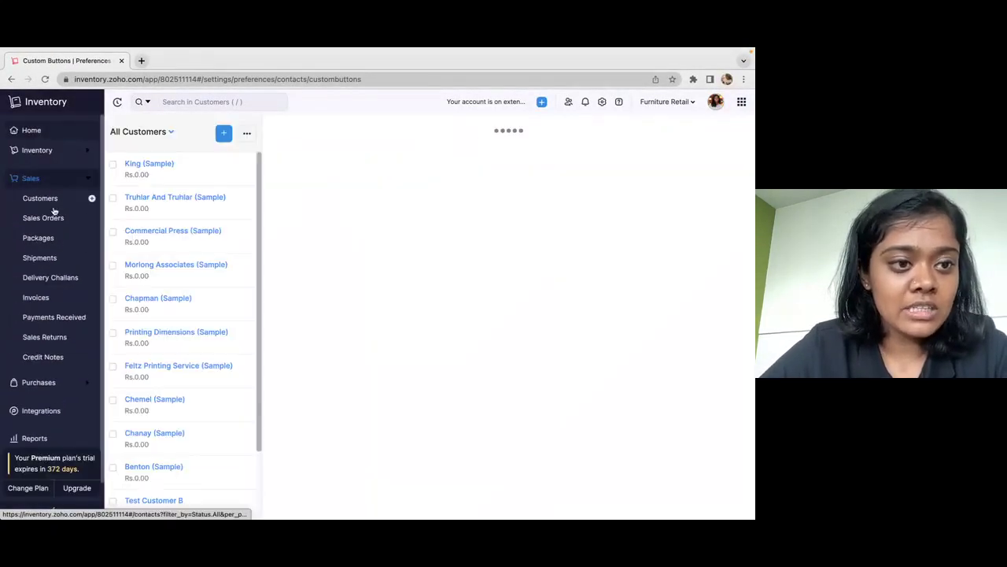
click(44, 199)
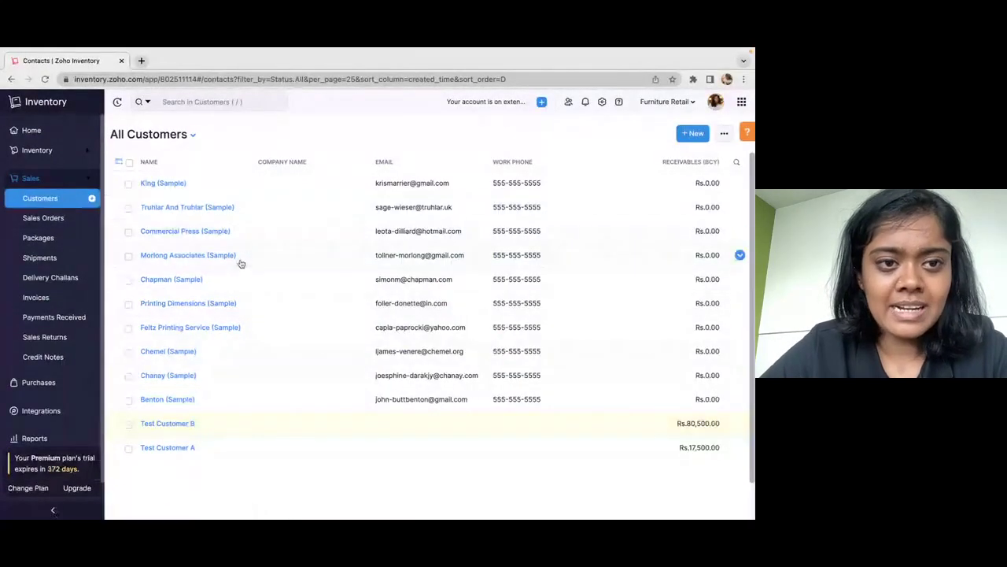
click(265, 186)
click(680, 134)
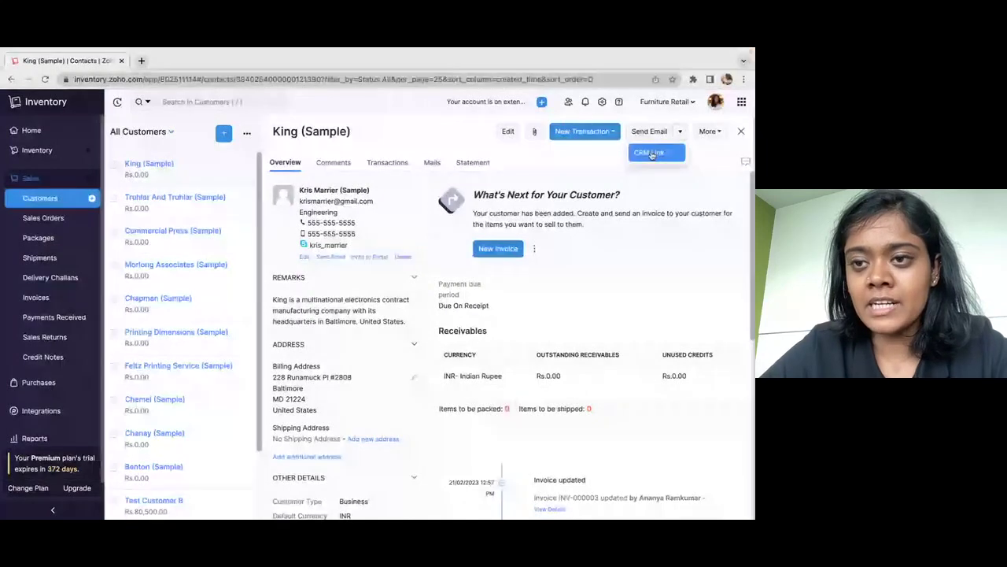